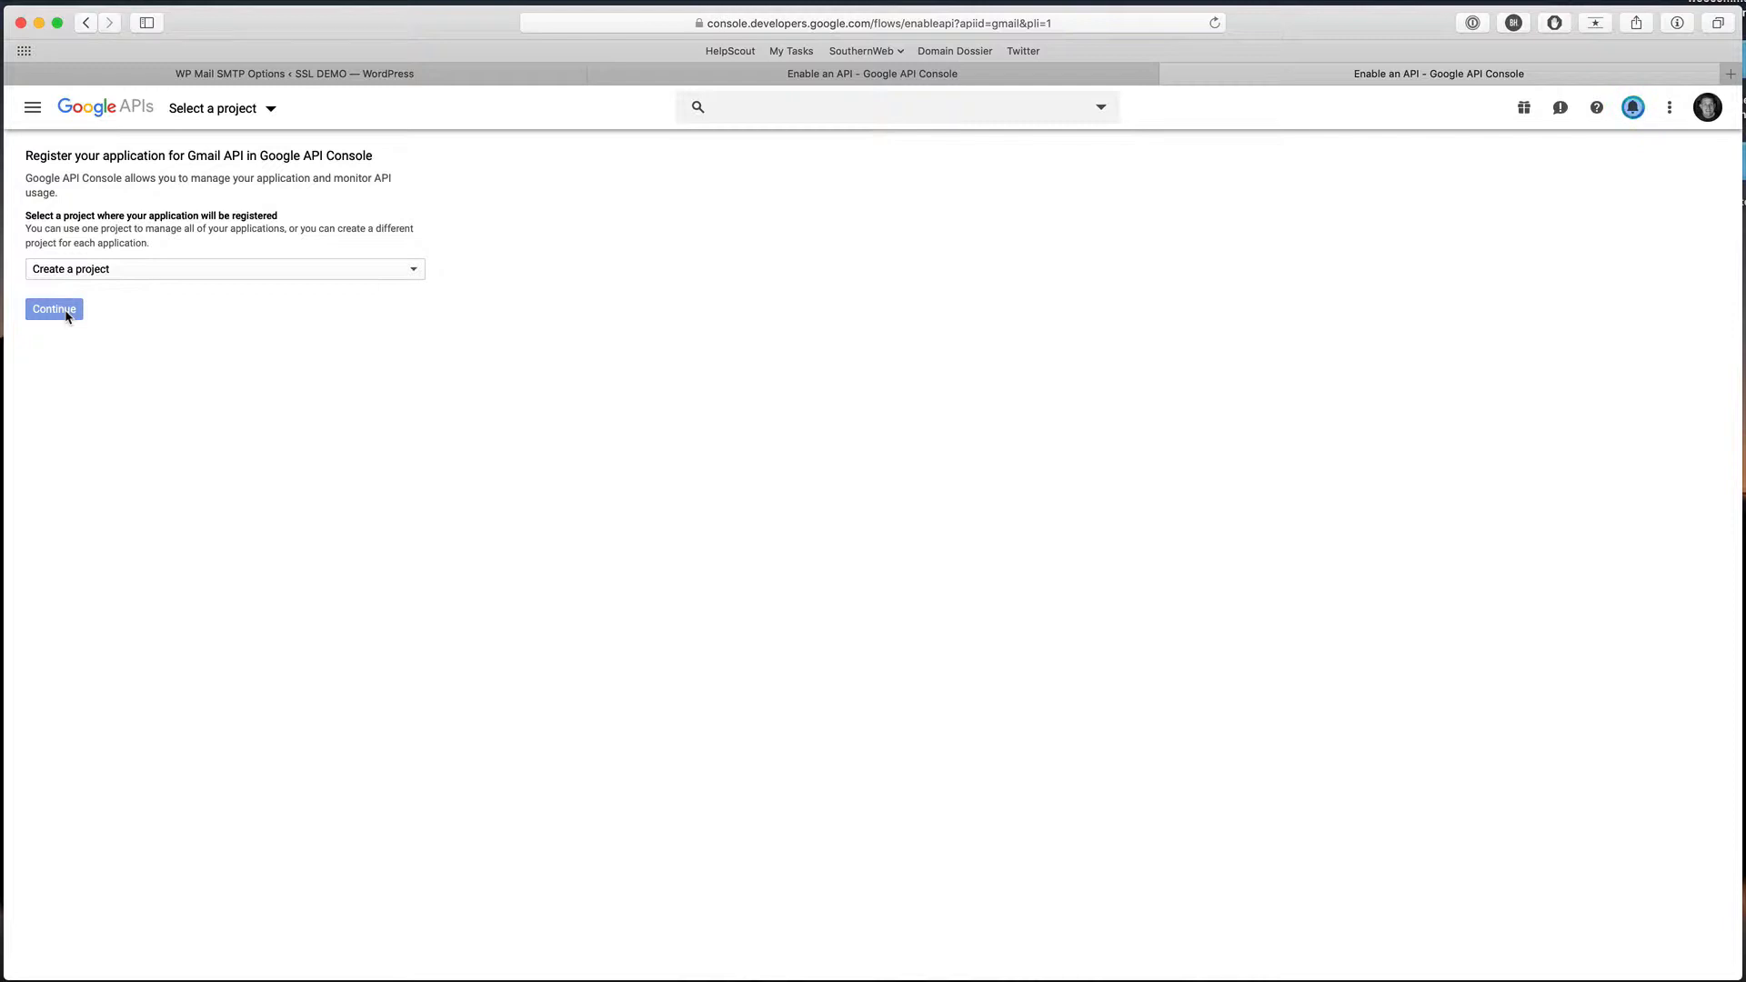
Create a new project registered for the Gmail API and proceed to its credentials setup.
left_click(55, 309)
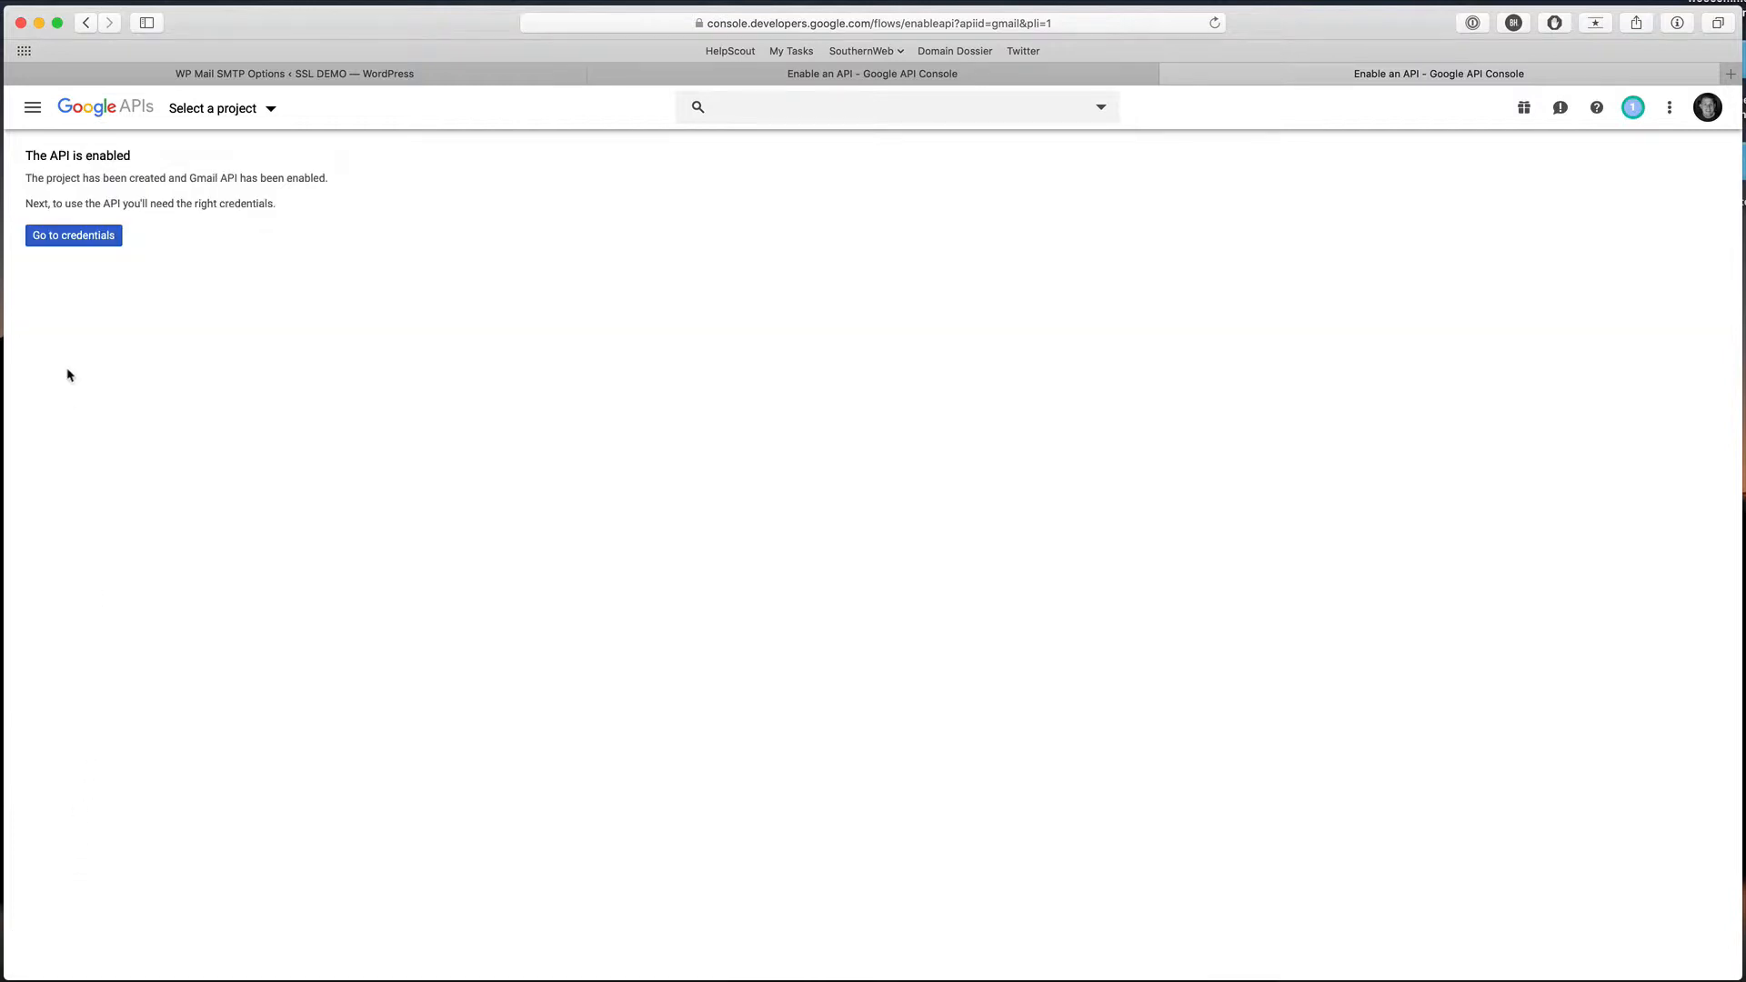
left_click(66, 245)
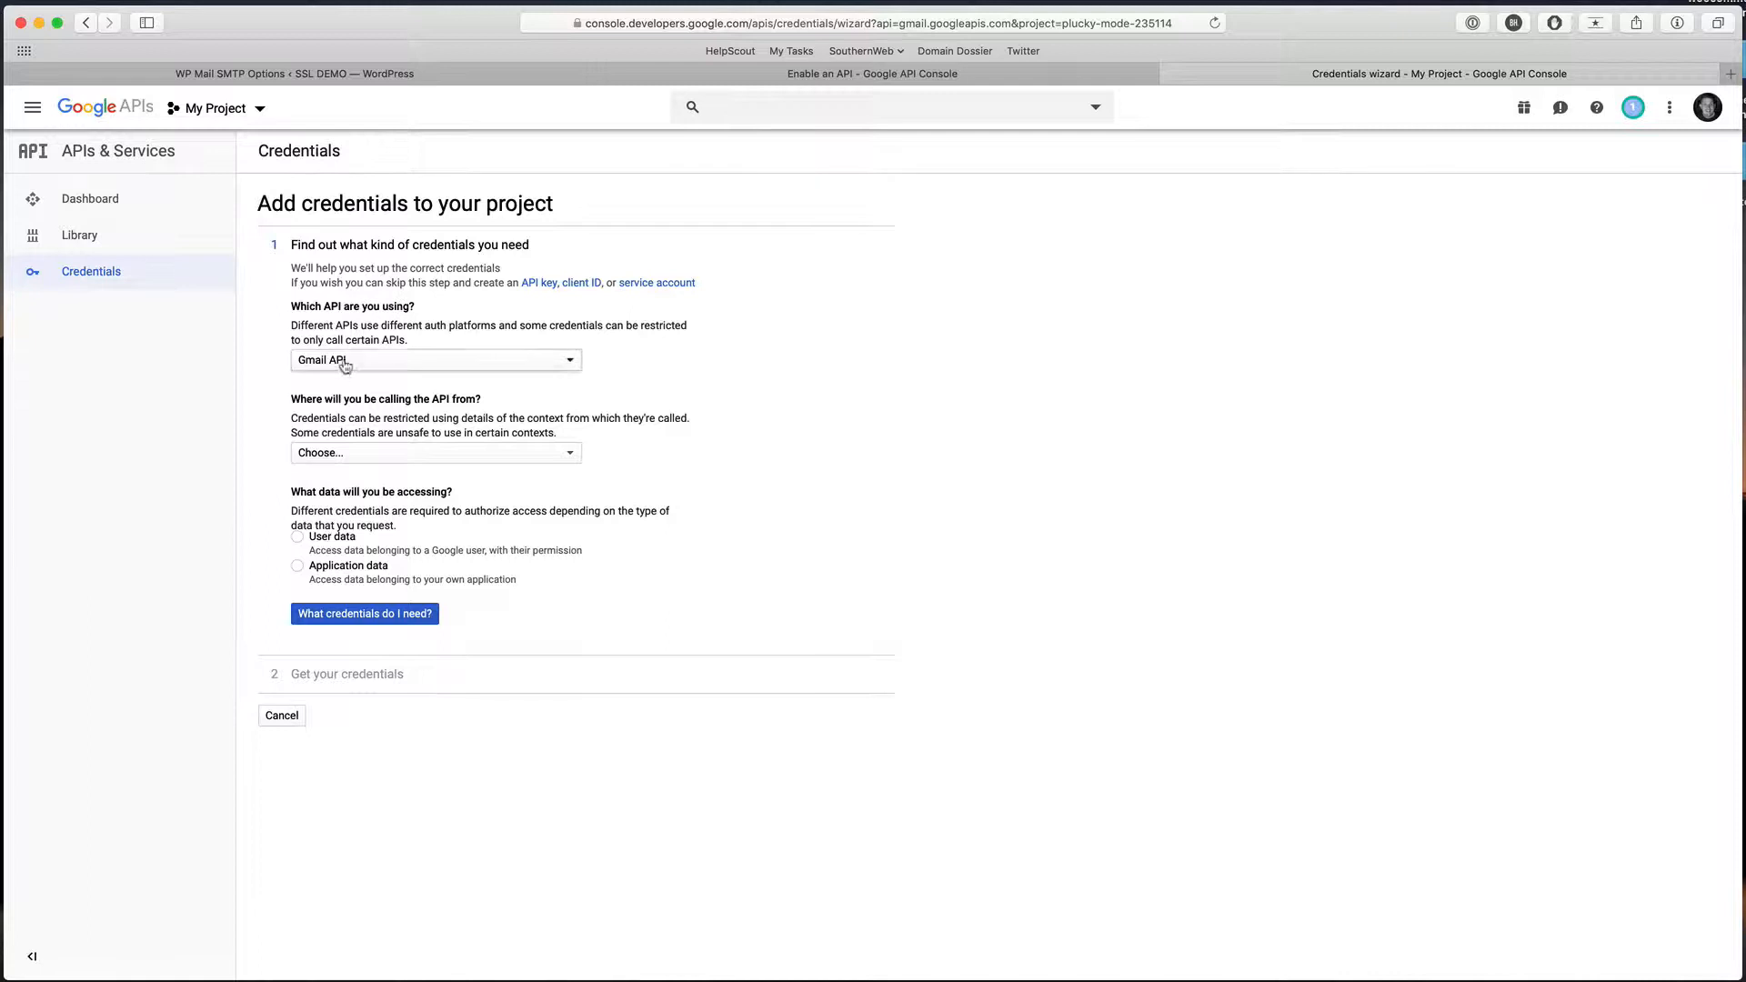
Specify the API calls as coming from a web server accessing user data, and request the matching credentials.
left_click(328, 455)
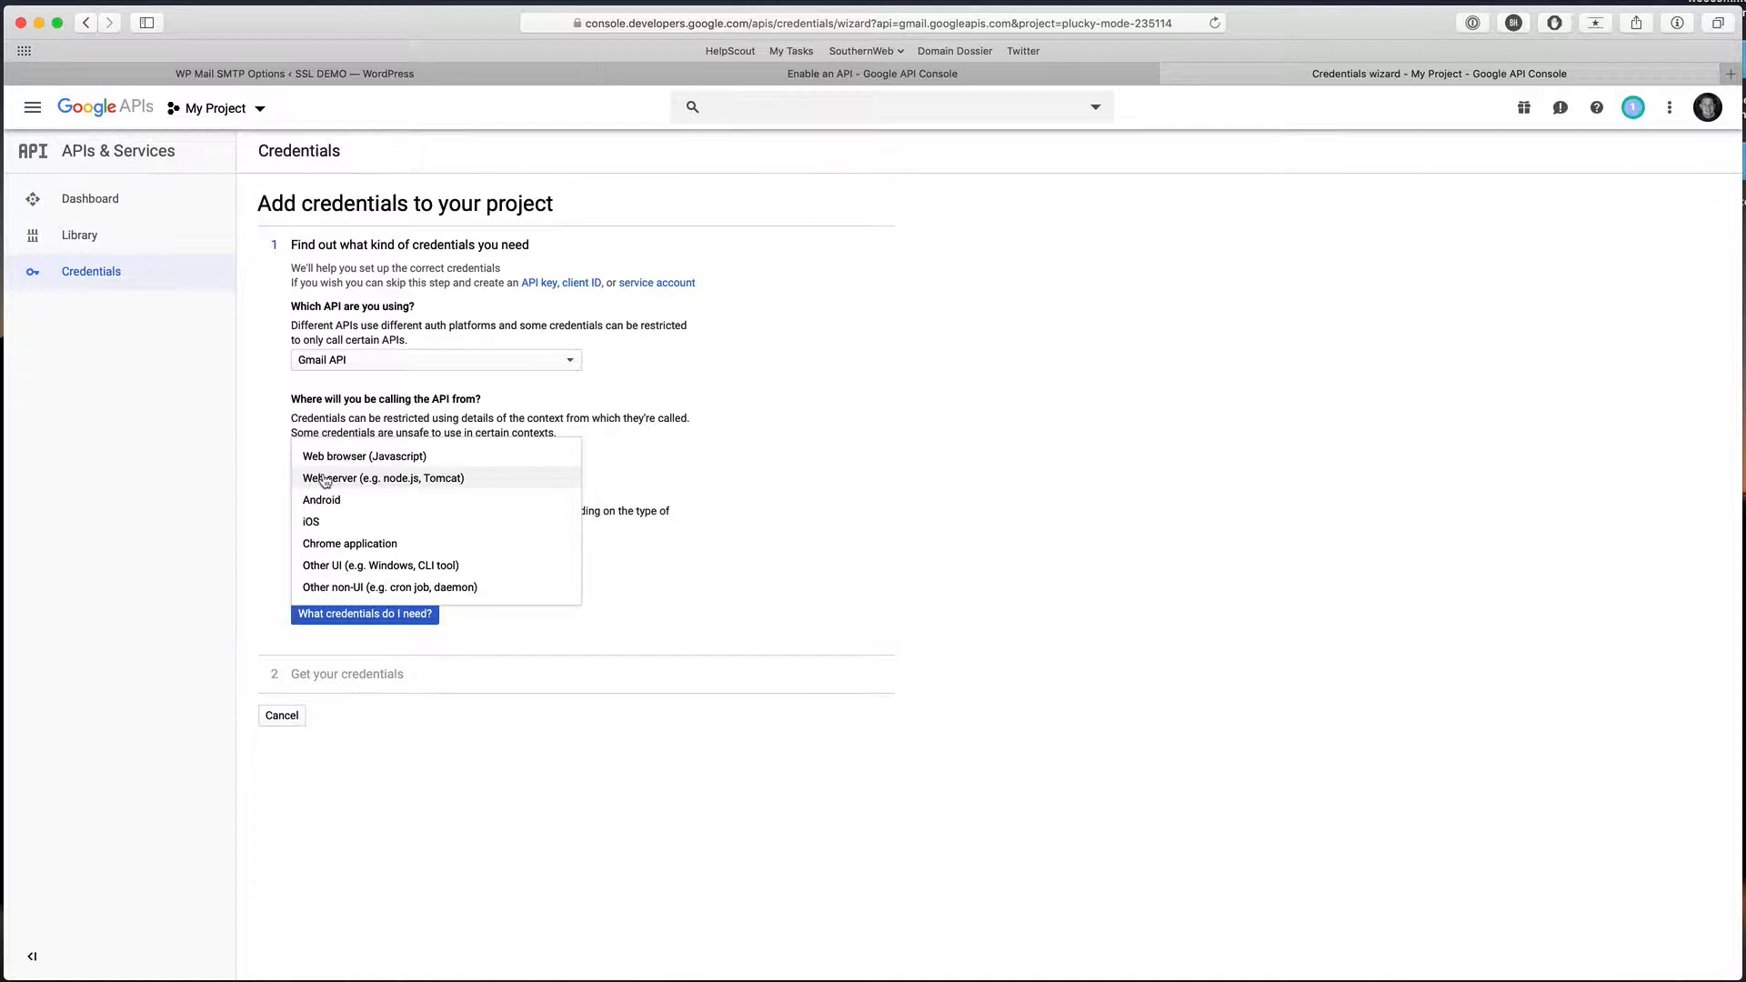
left_click(326, 479)
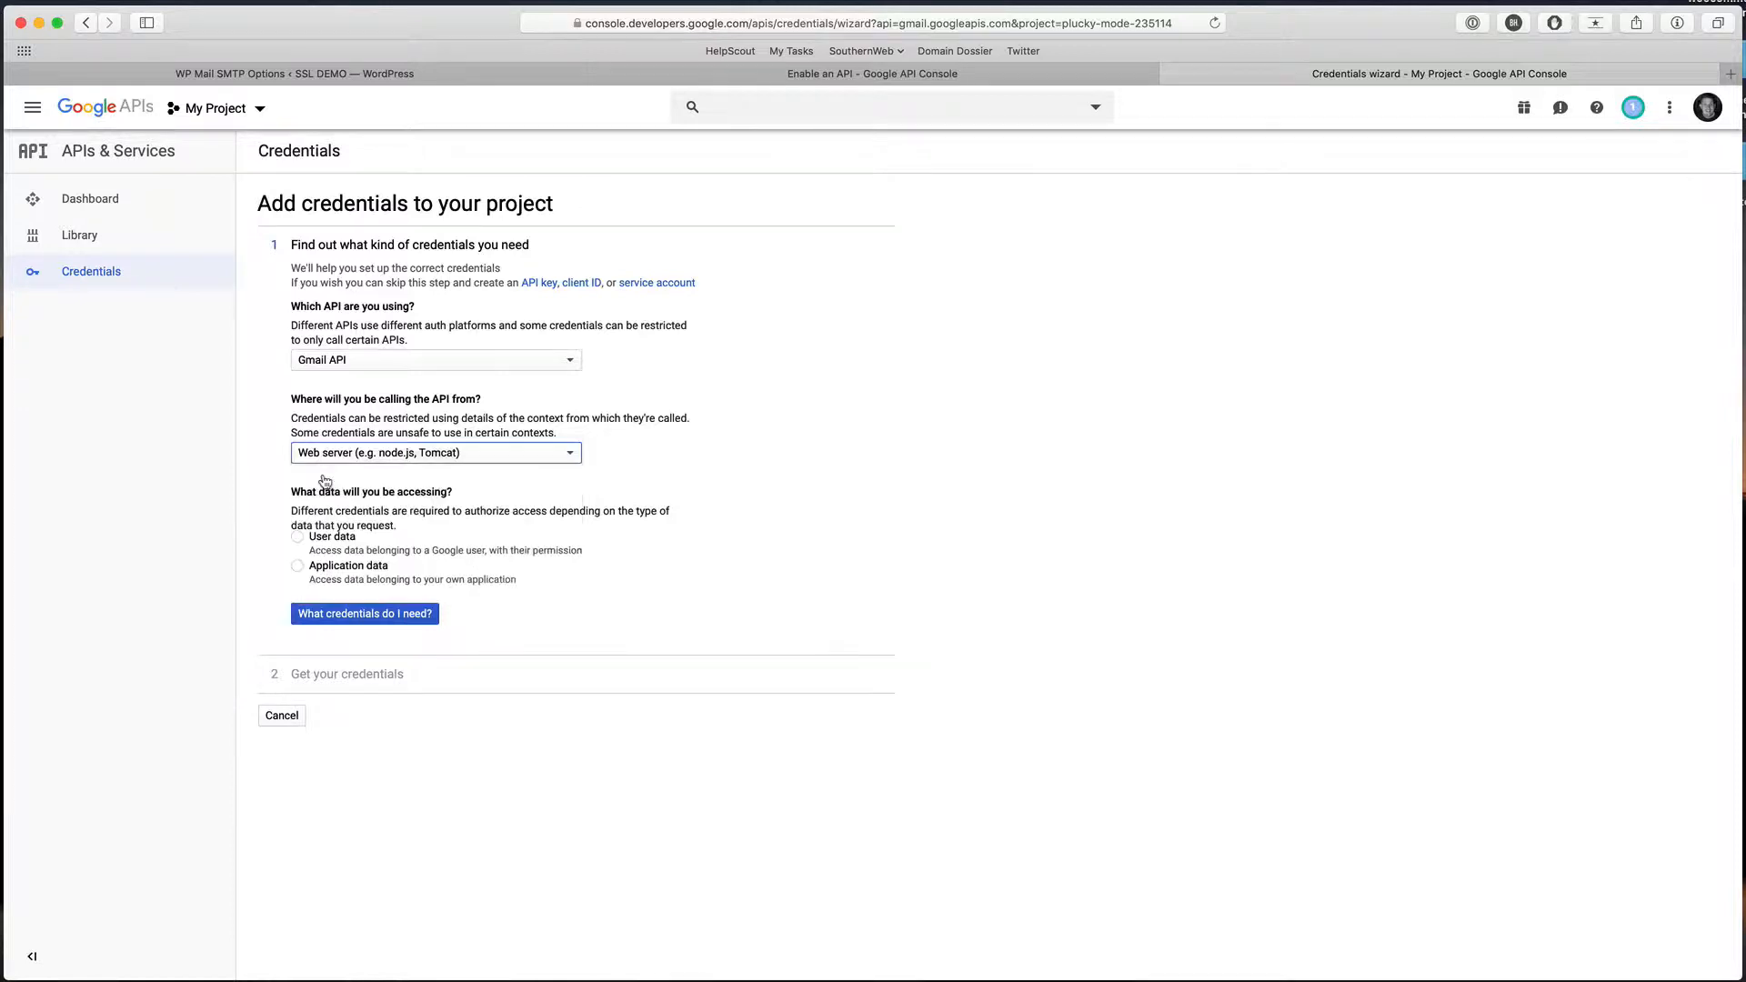
left_click(300, 538)
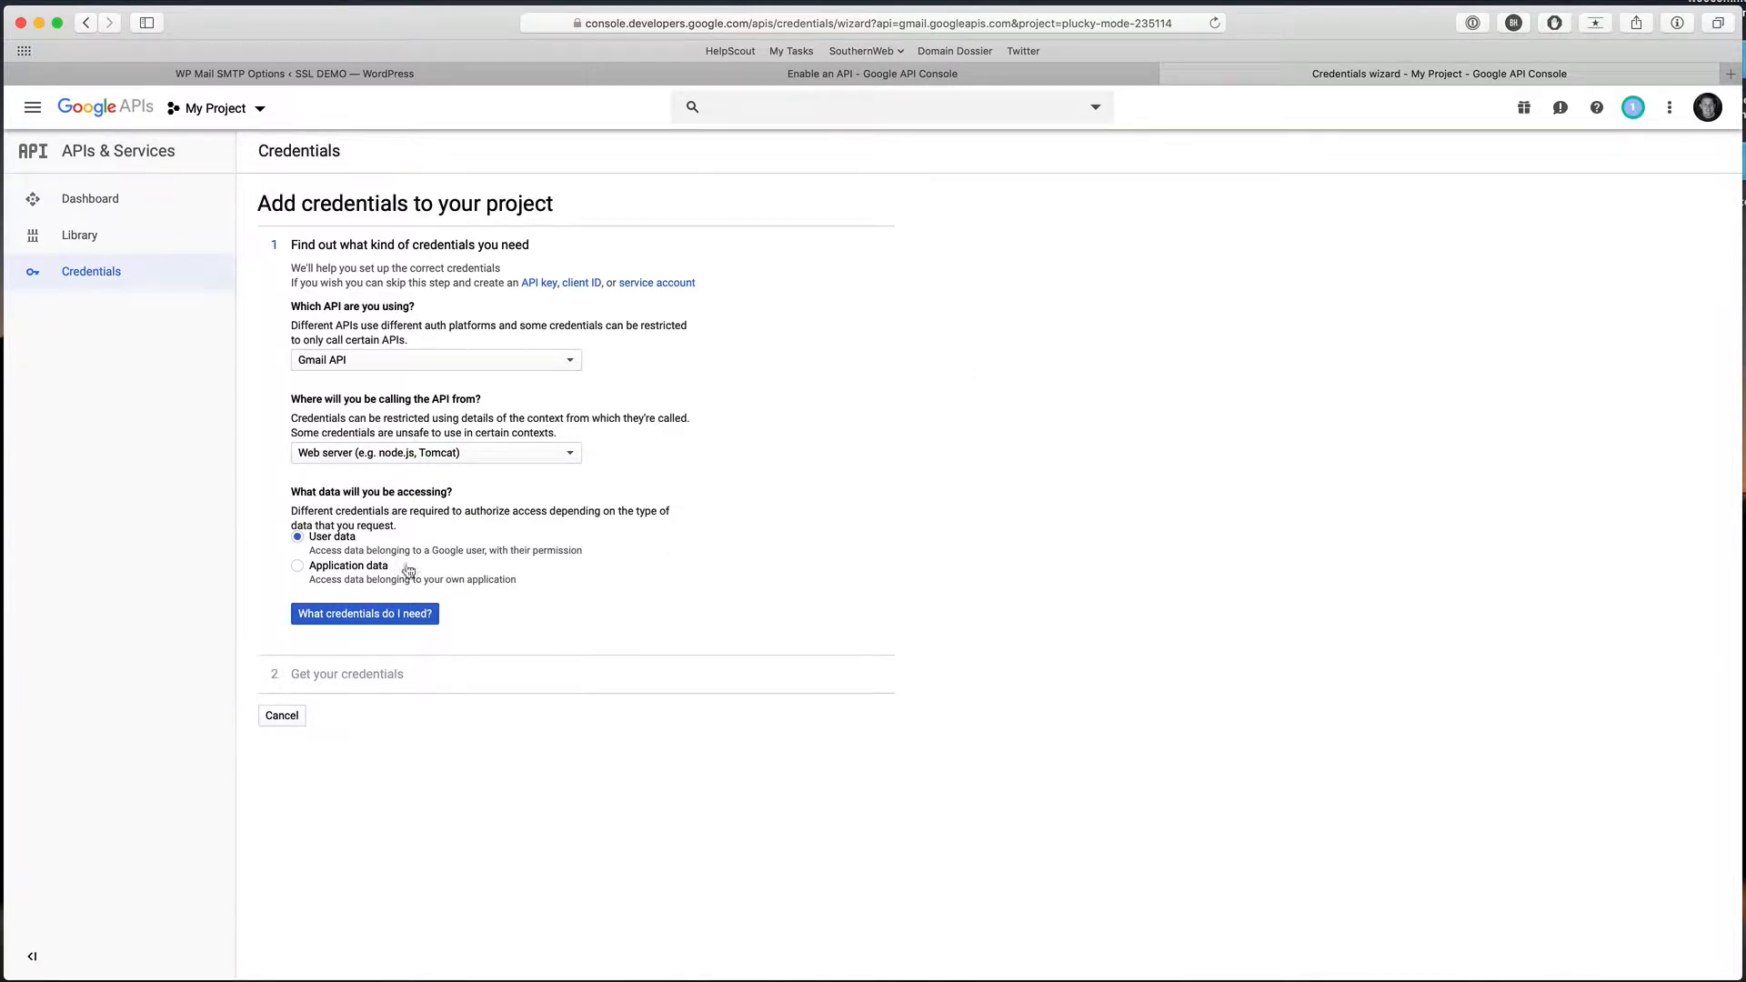
left_click(335, 617)
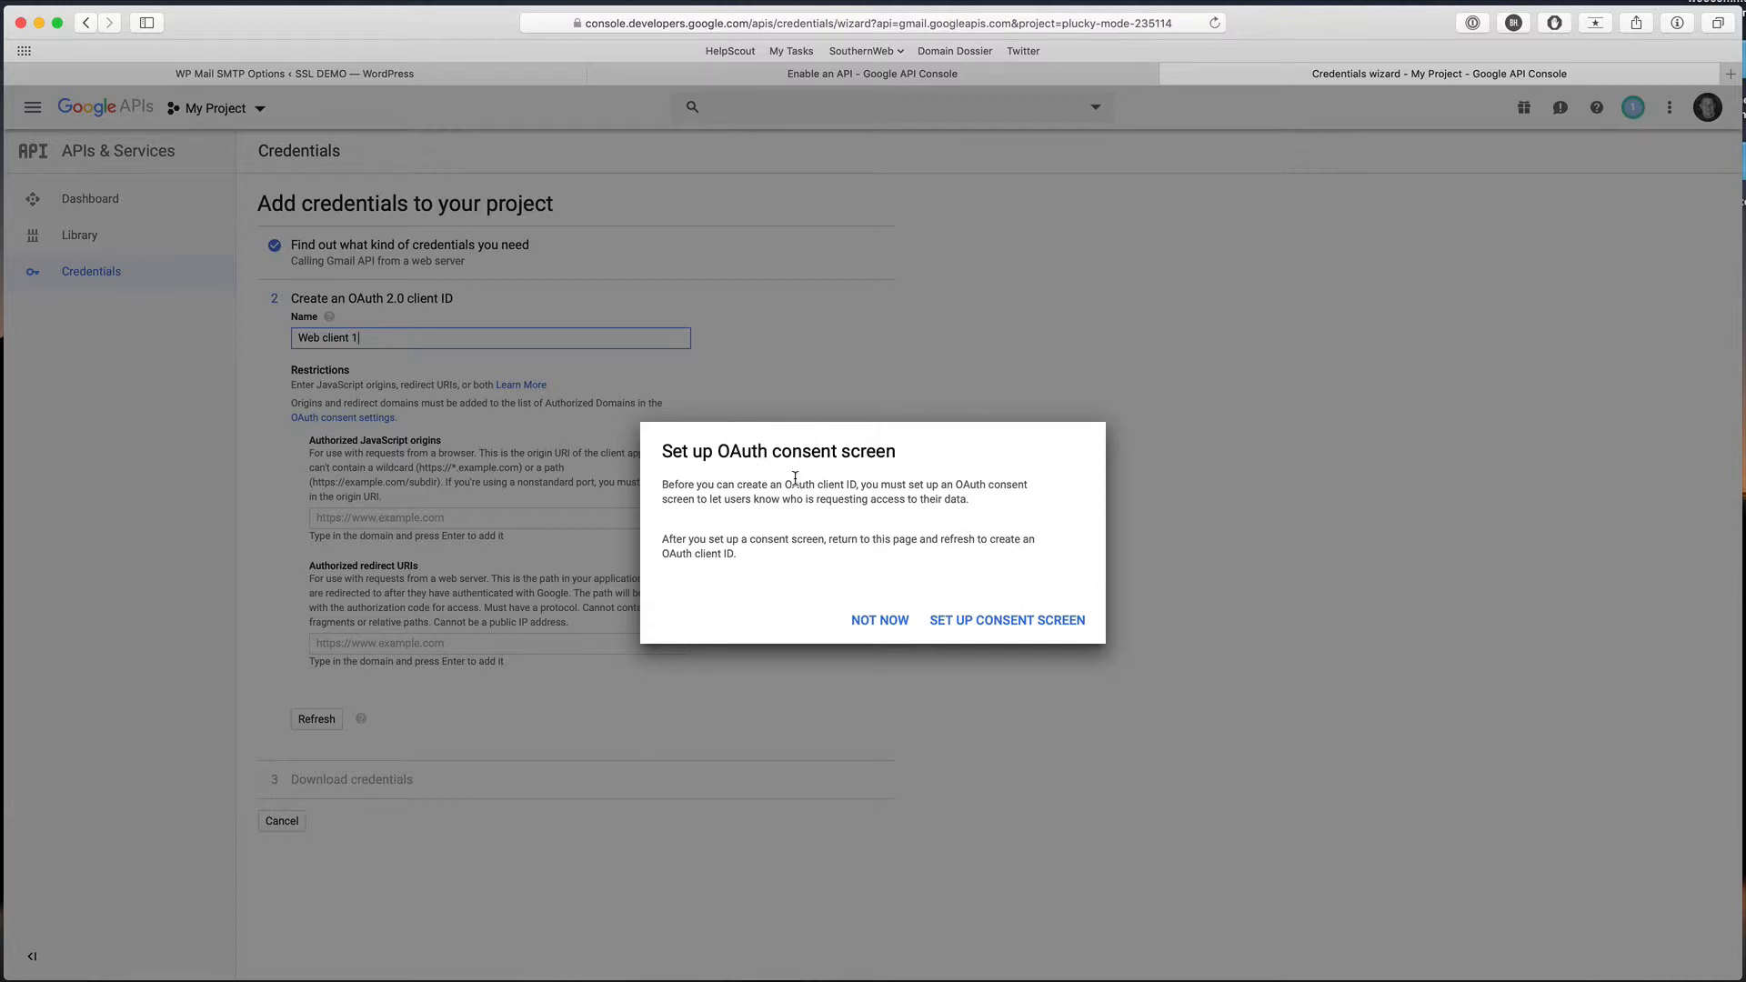
Start setting up the OAuth consent screen and name the application with the owner's first name in possessive form followed by "Website".
left_click(1008, 620)
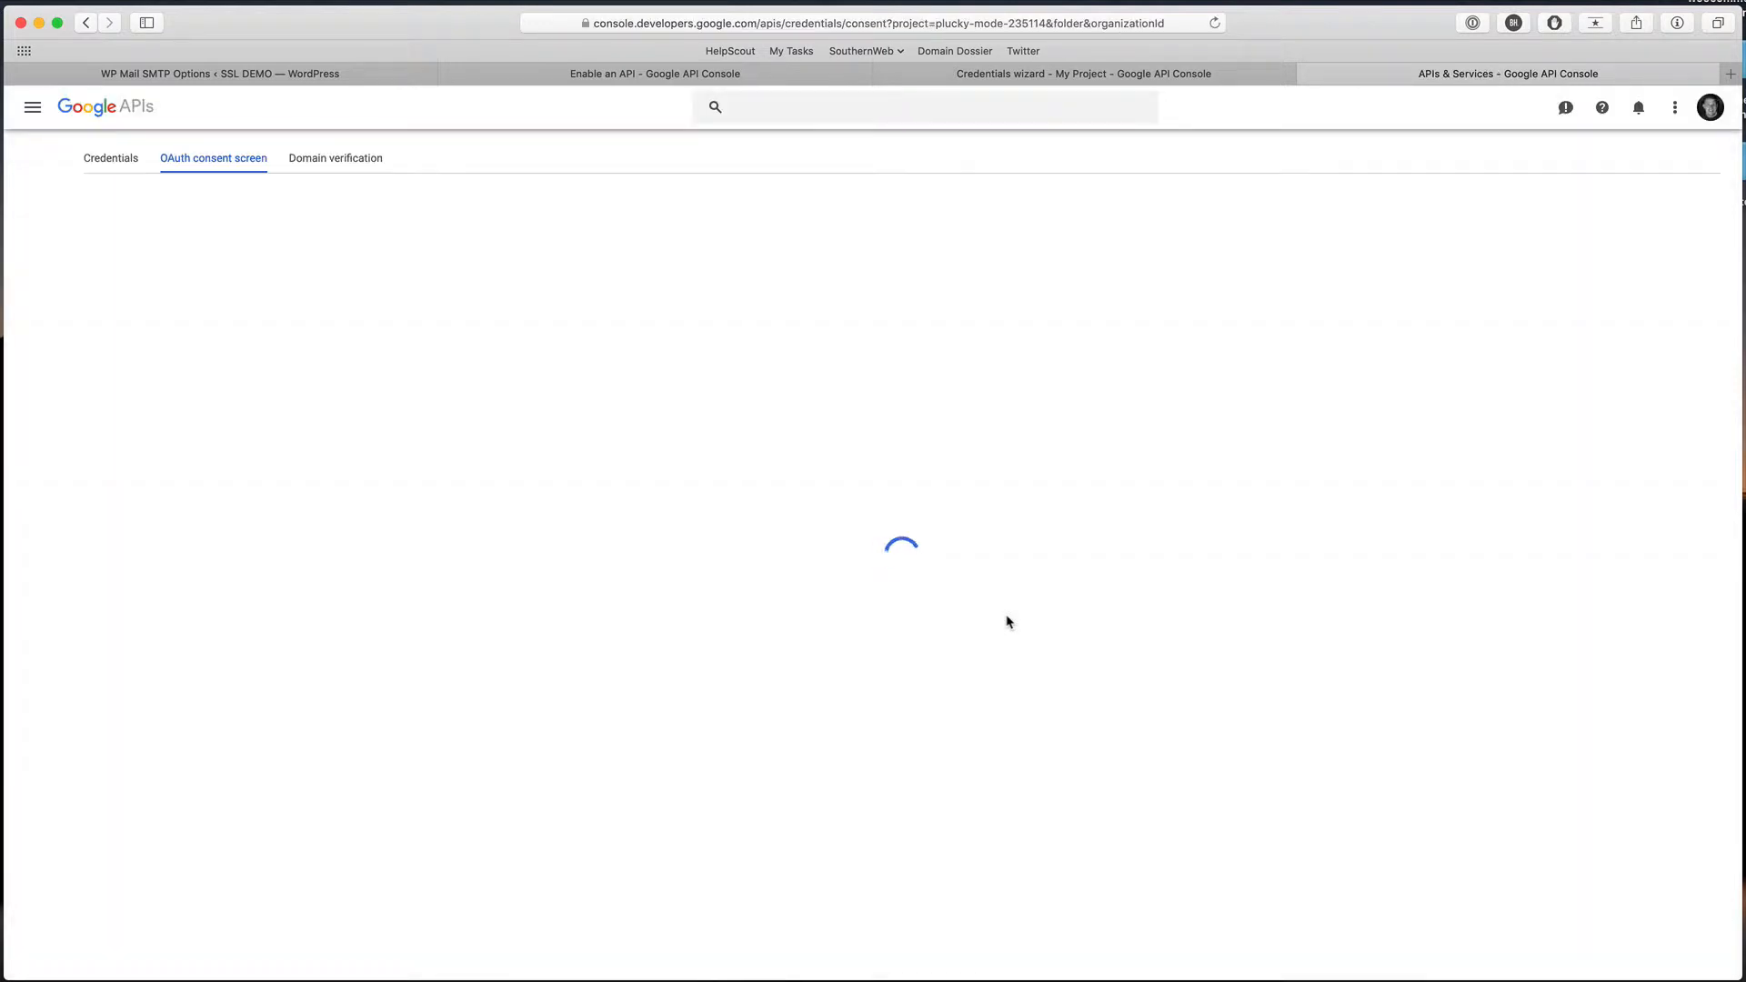
left_click(389, 401)
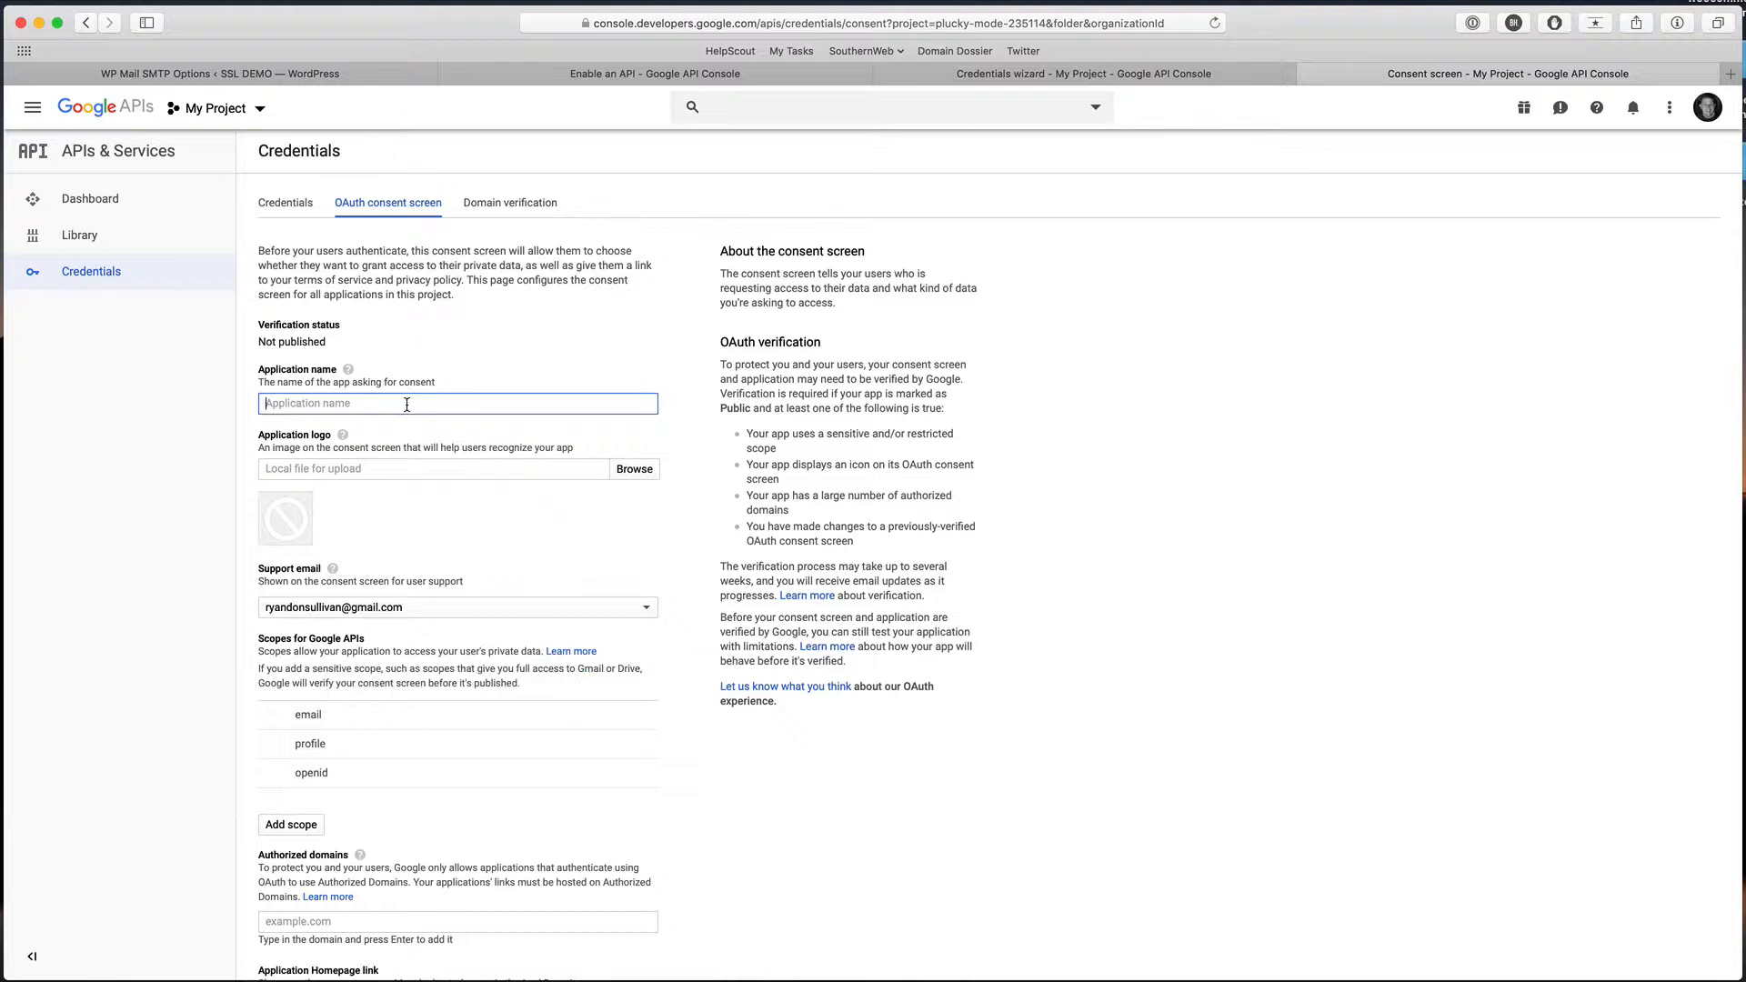
type("Website")
key("super+a")
type("Ryan's Web")
scroll(544, 473, "down", 1)
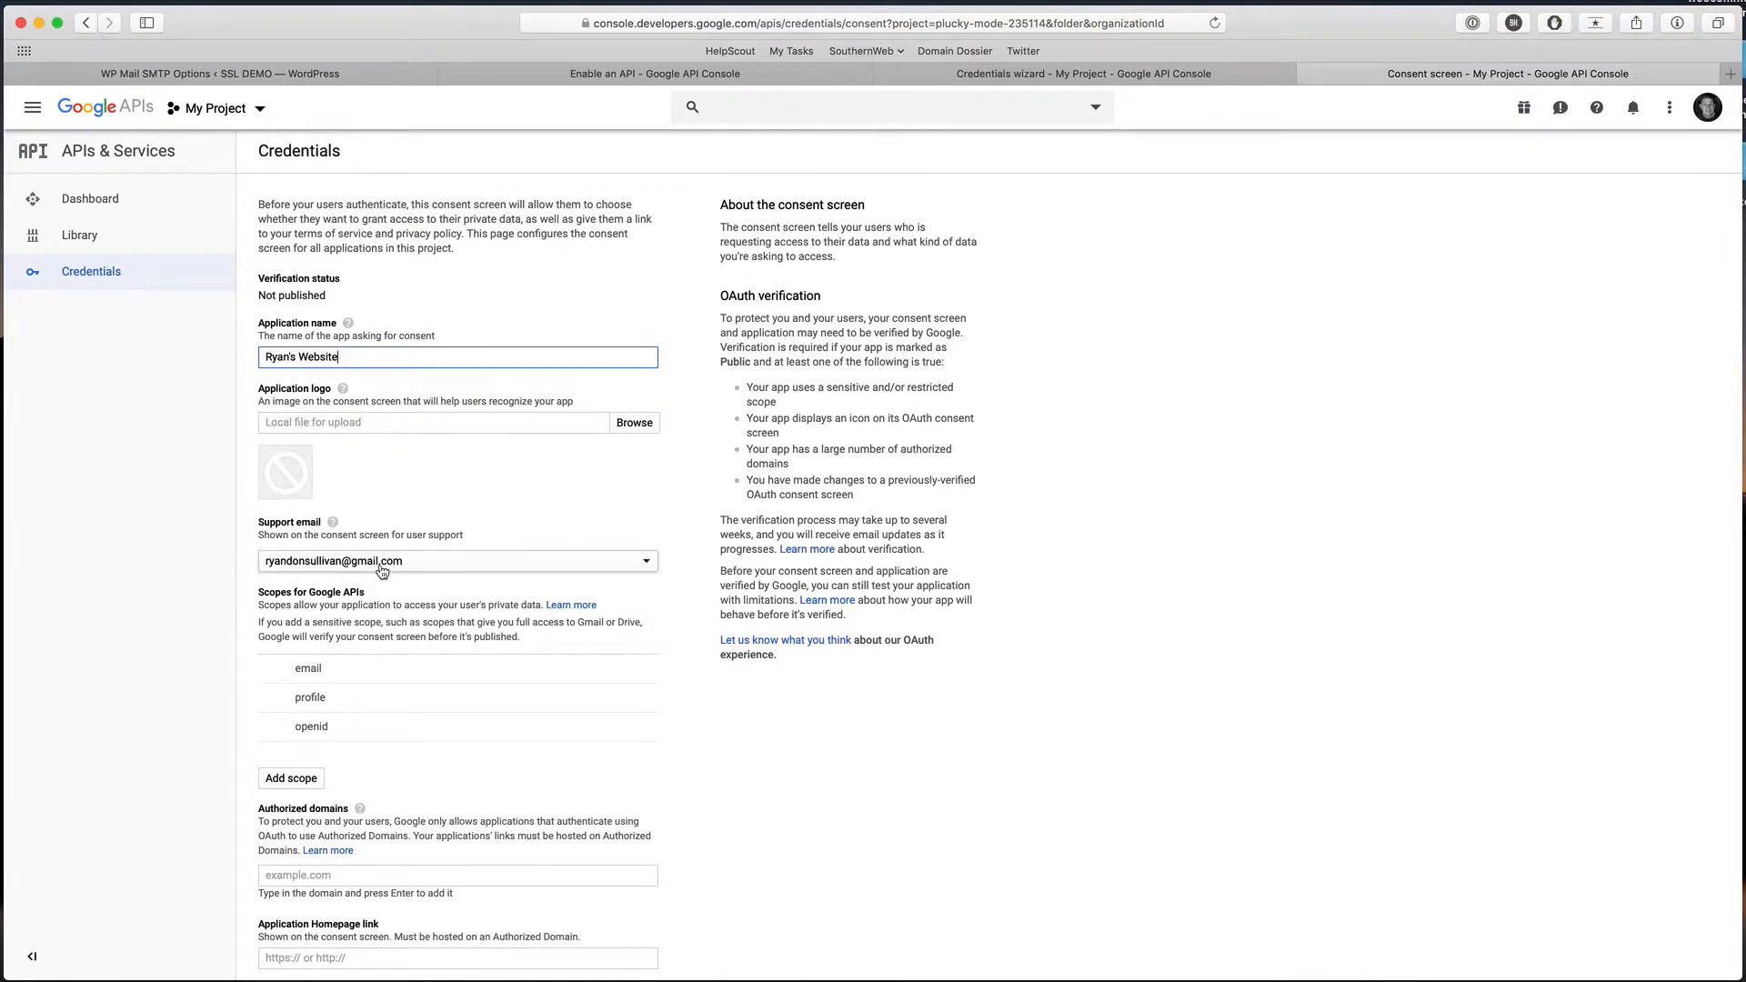
scroll(382, 570, "down", 2)
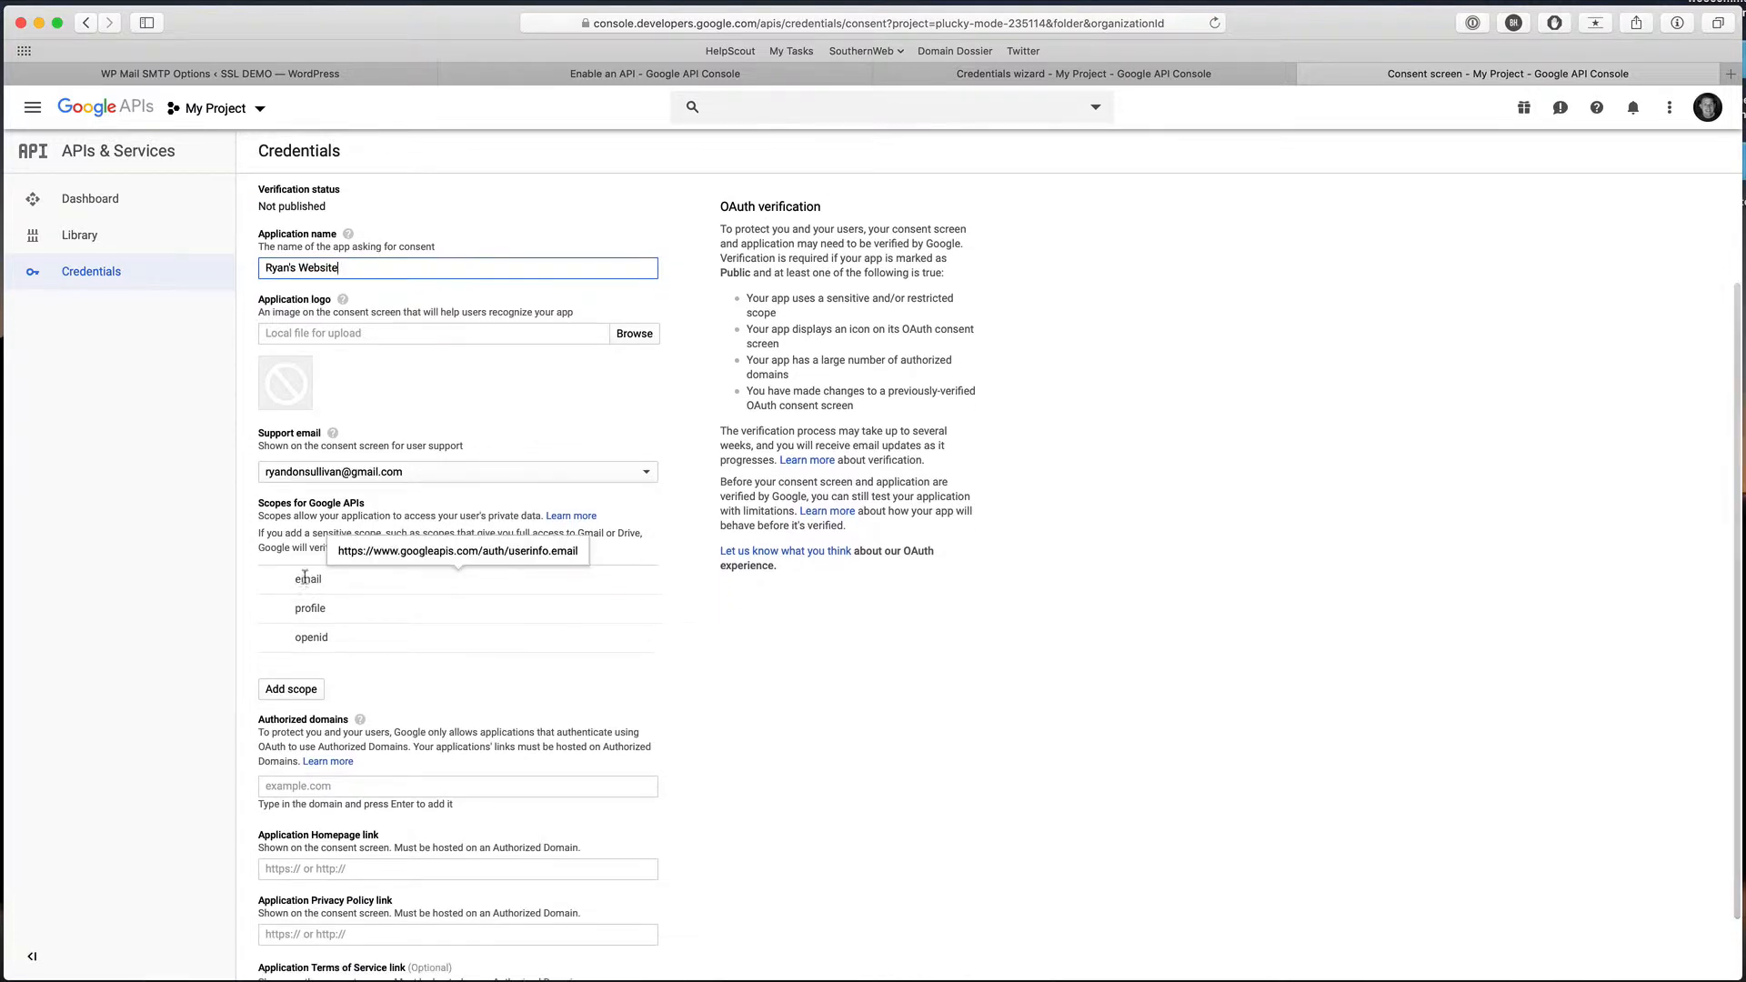
scroll(320, 519, "down", 1)
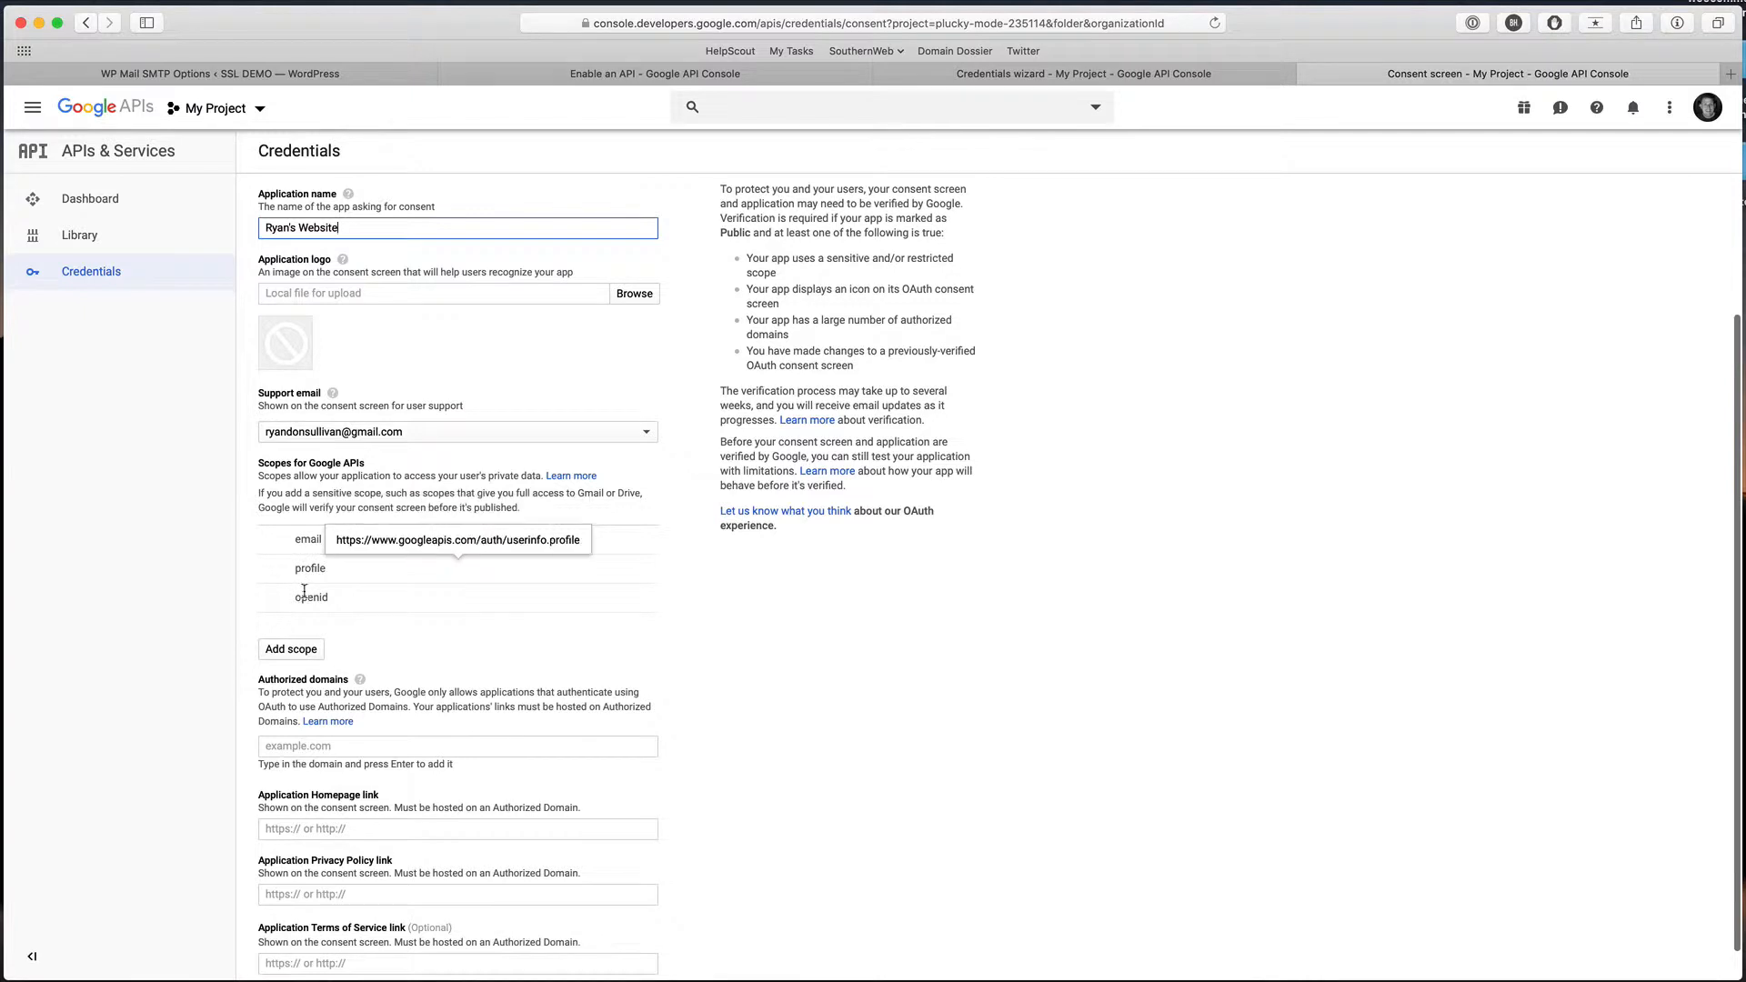
scroll(312, 618, "down", 1)
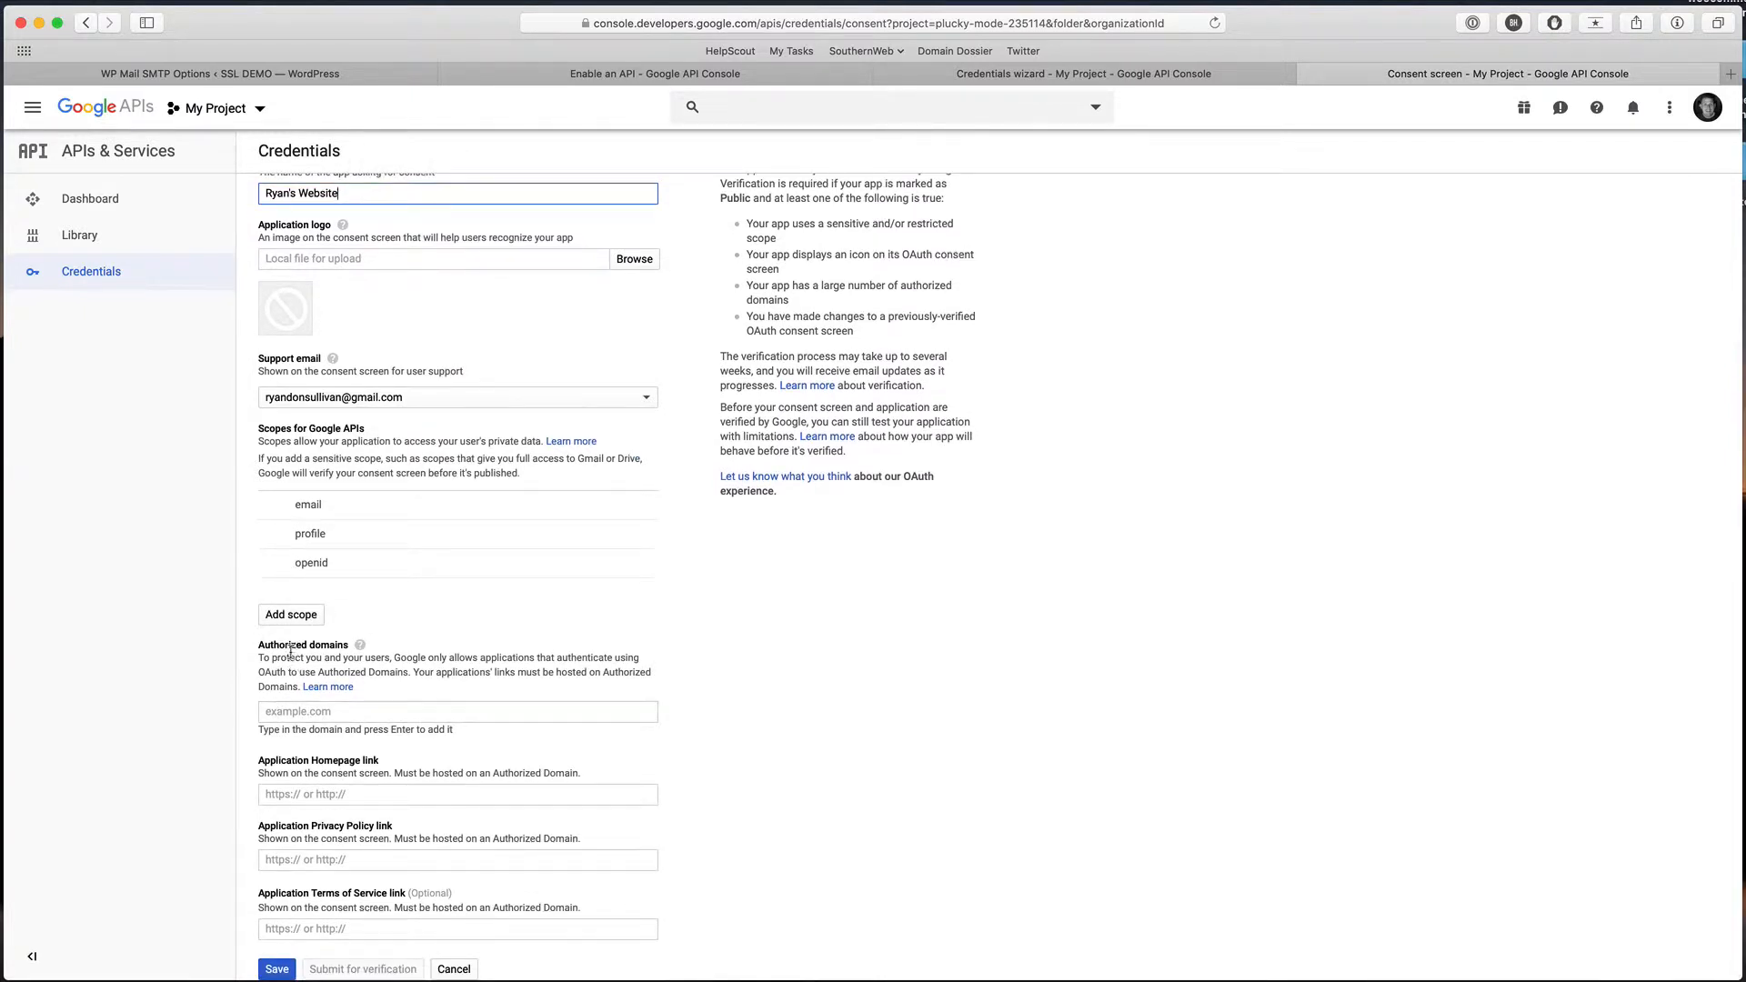
left_click(223, 73)
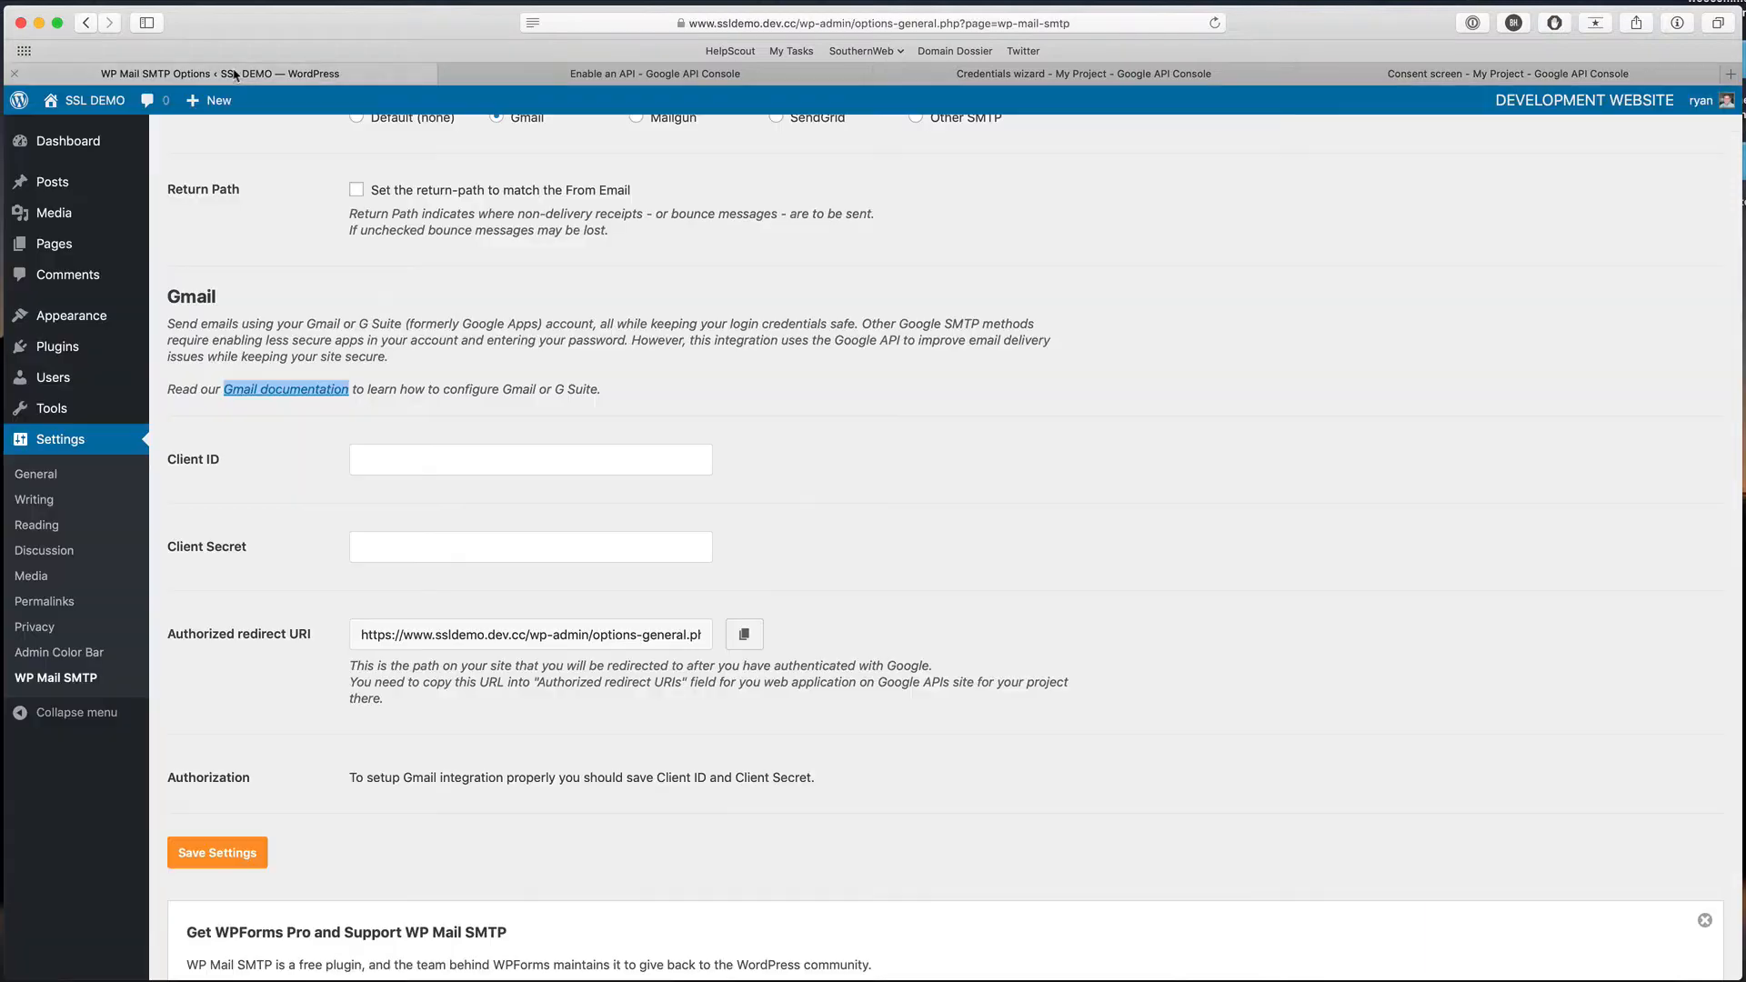
left_click(718, 20)
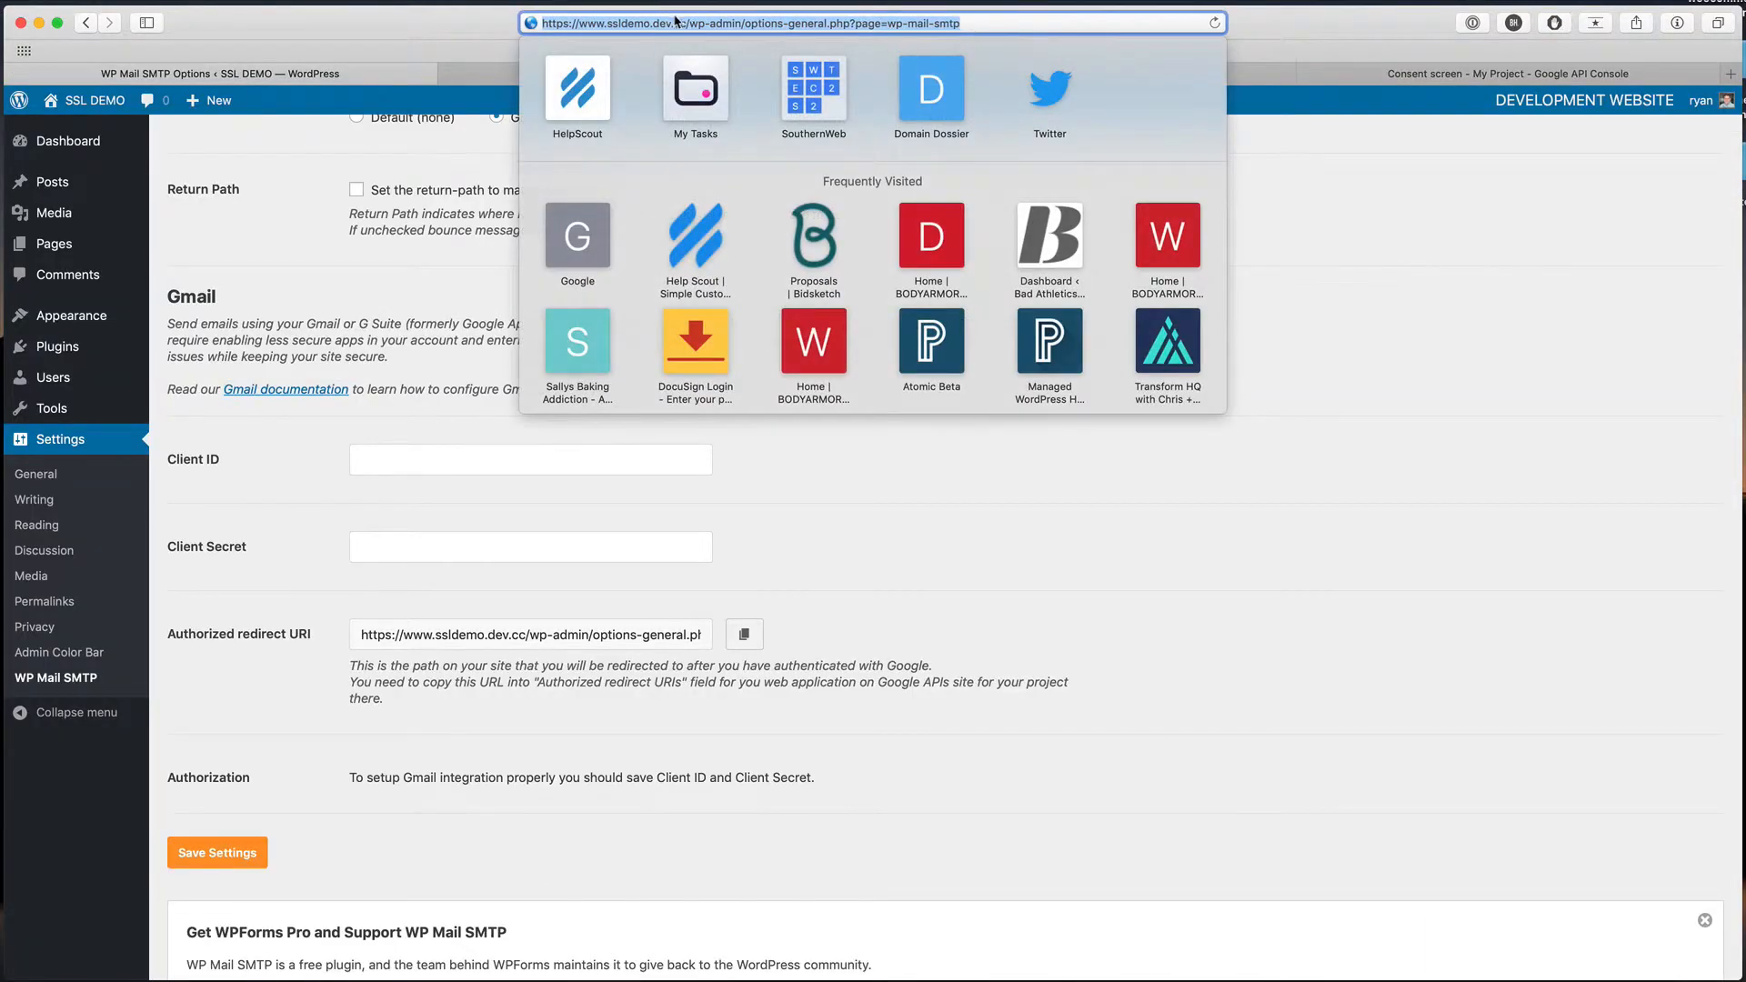
left_click(682, 23)
left_click_drag(689, 23, 566, 28)
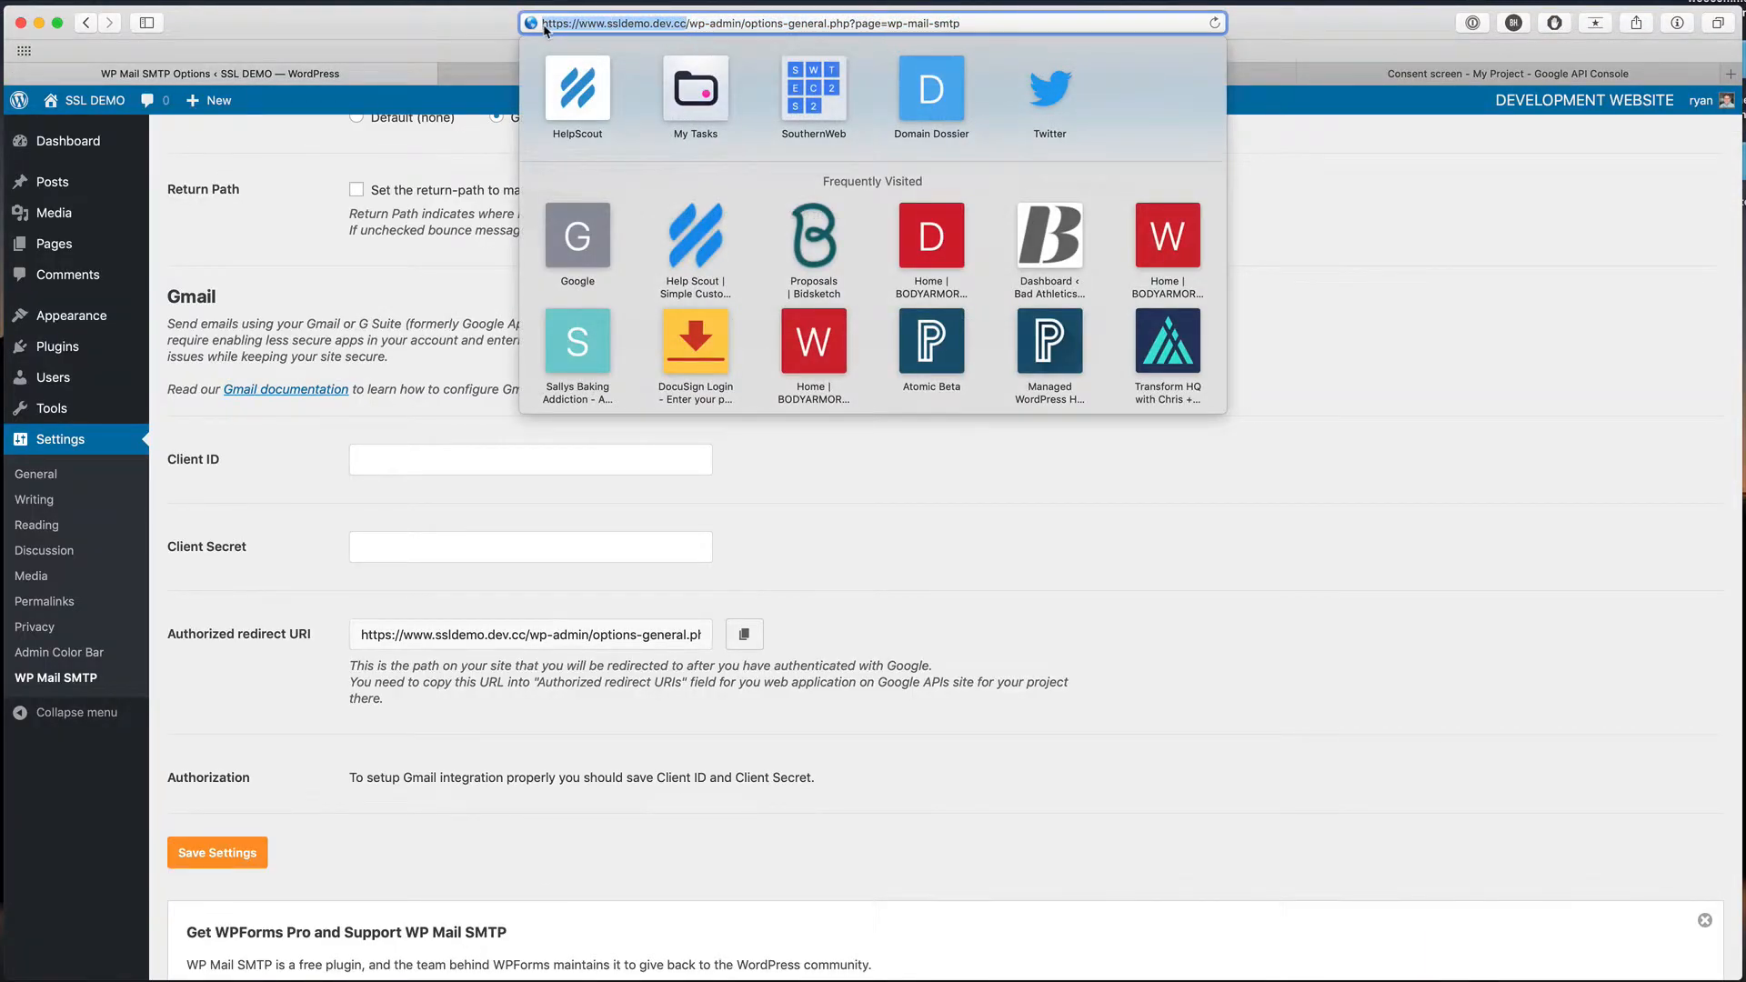
left_click(1628, 73)
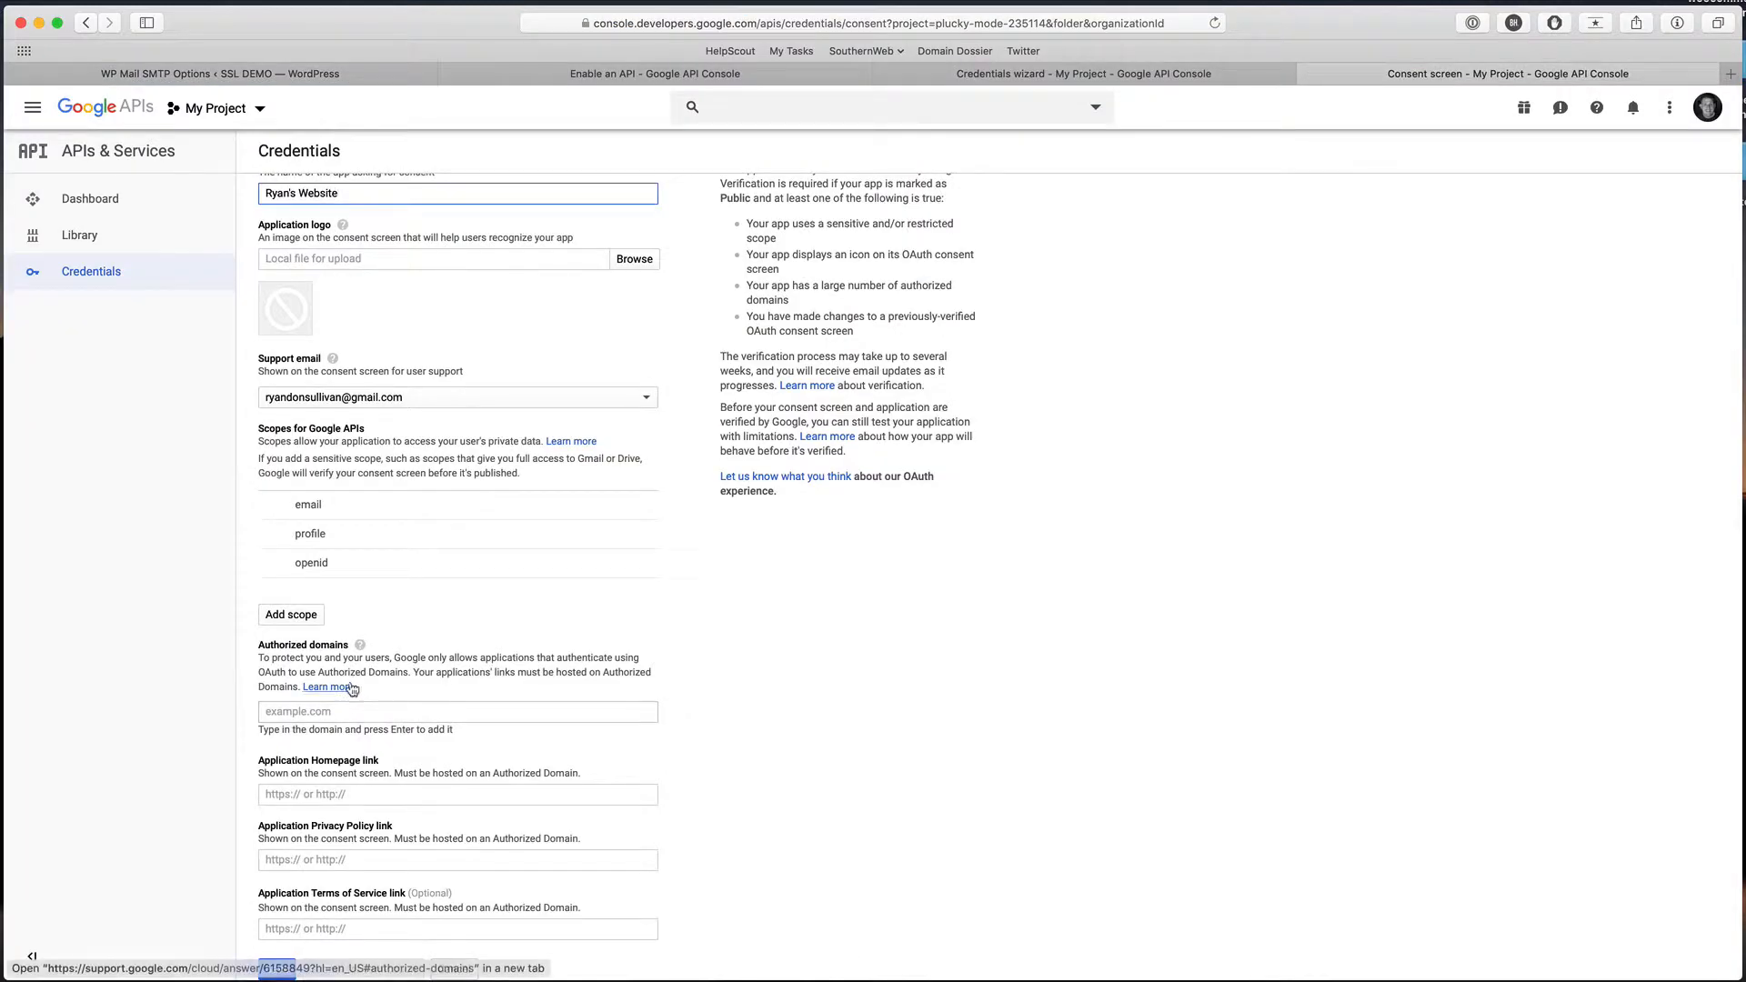
left_click(337, 711)
type("https://www.ssldemo.dev.cc")
key("Return")
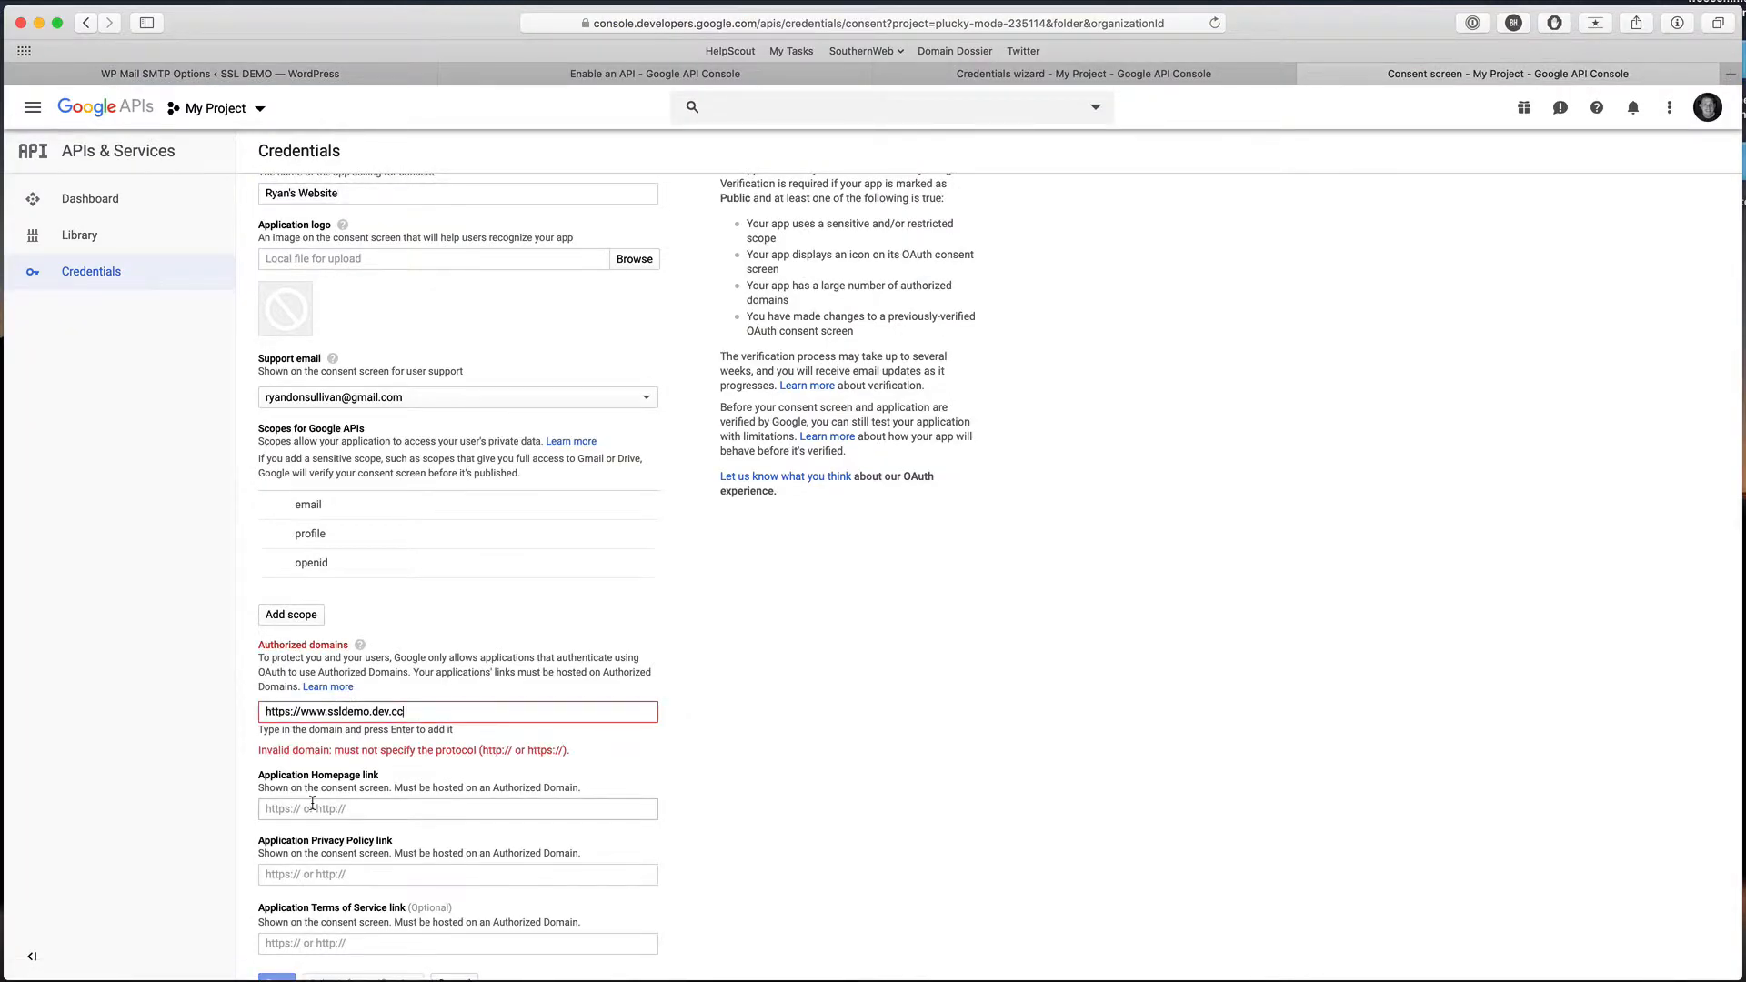
scroll(312, 803, "down", 1)
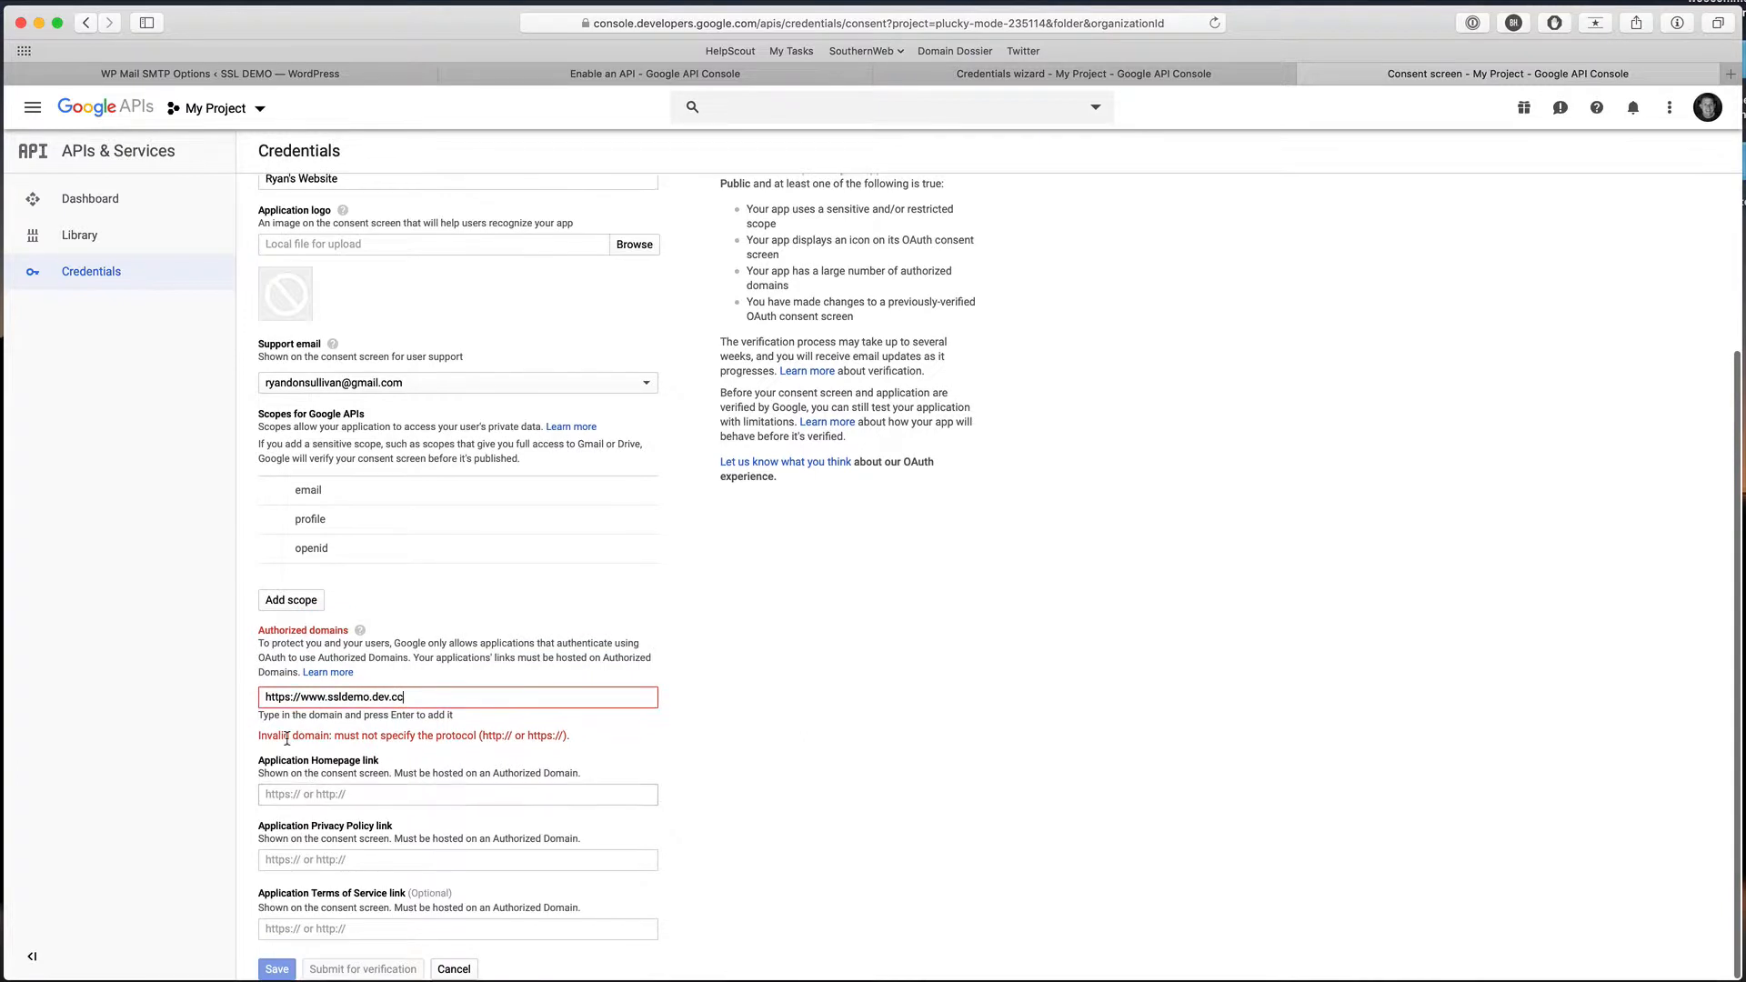
left_click_drag(304, 697, 244, 696)
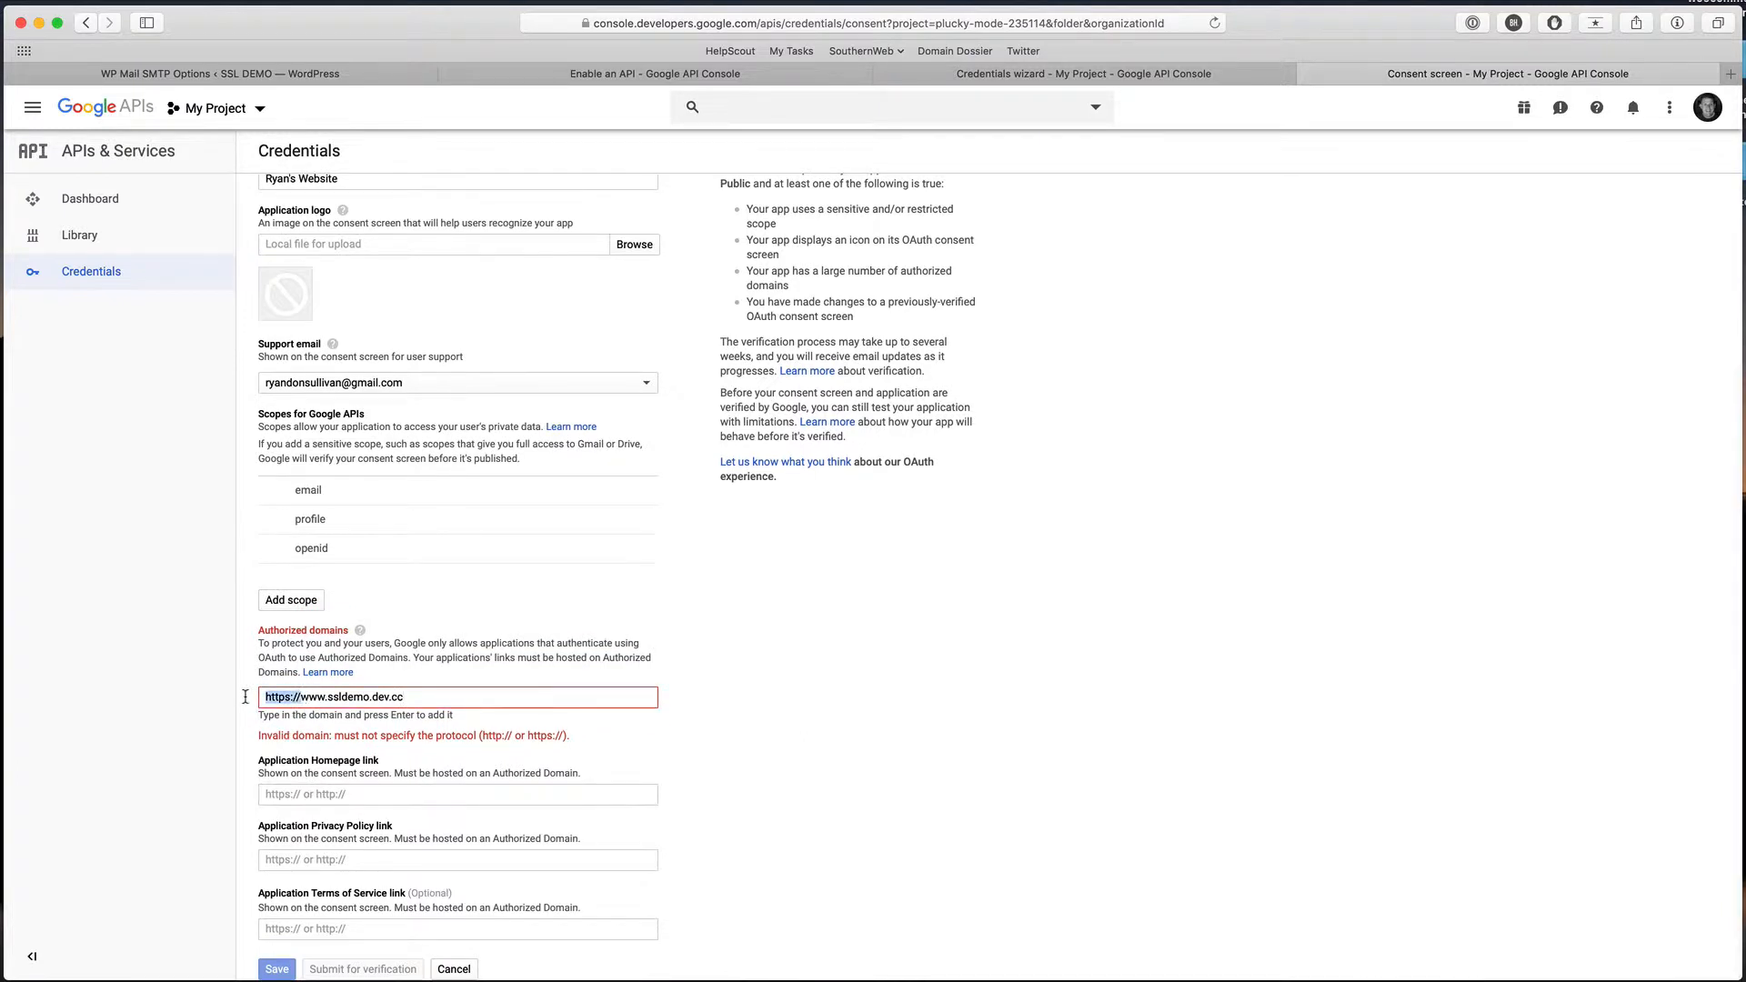
key("BackSpace")
triple_click(333, 712)
key("super+c")
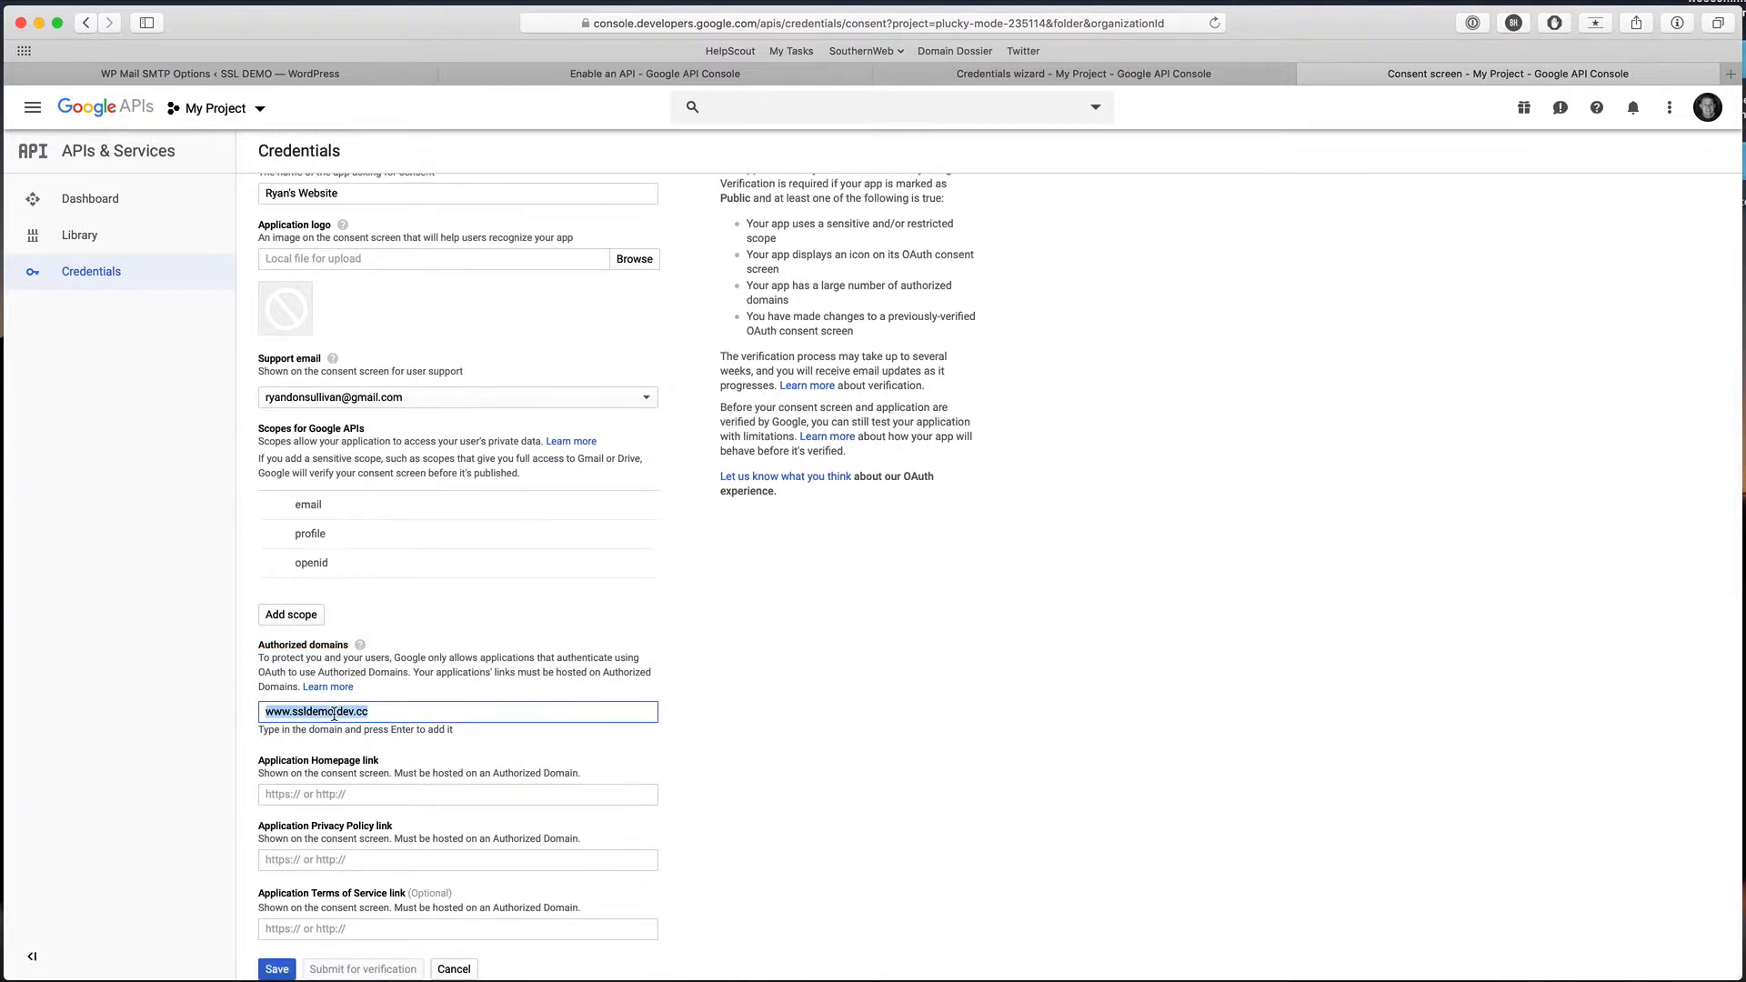
left_click(332, 792)
scroll(332, 792, "down", 1)
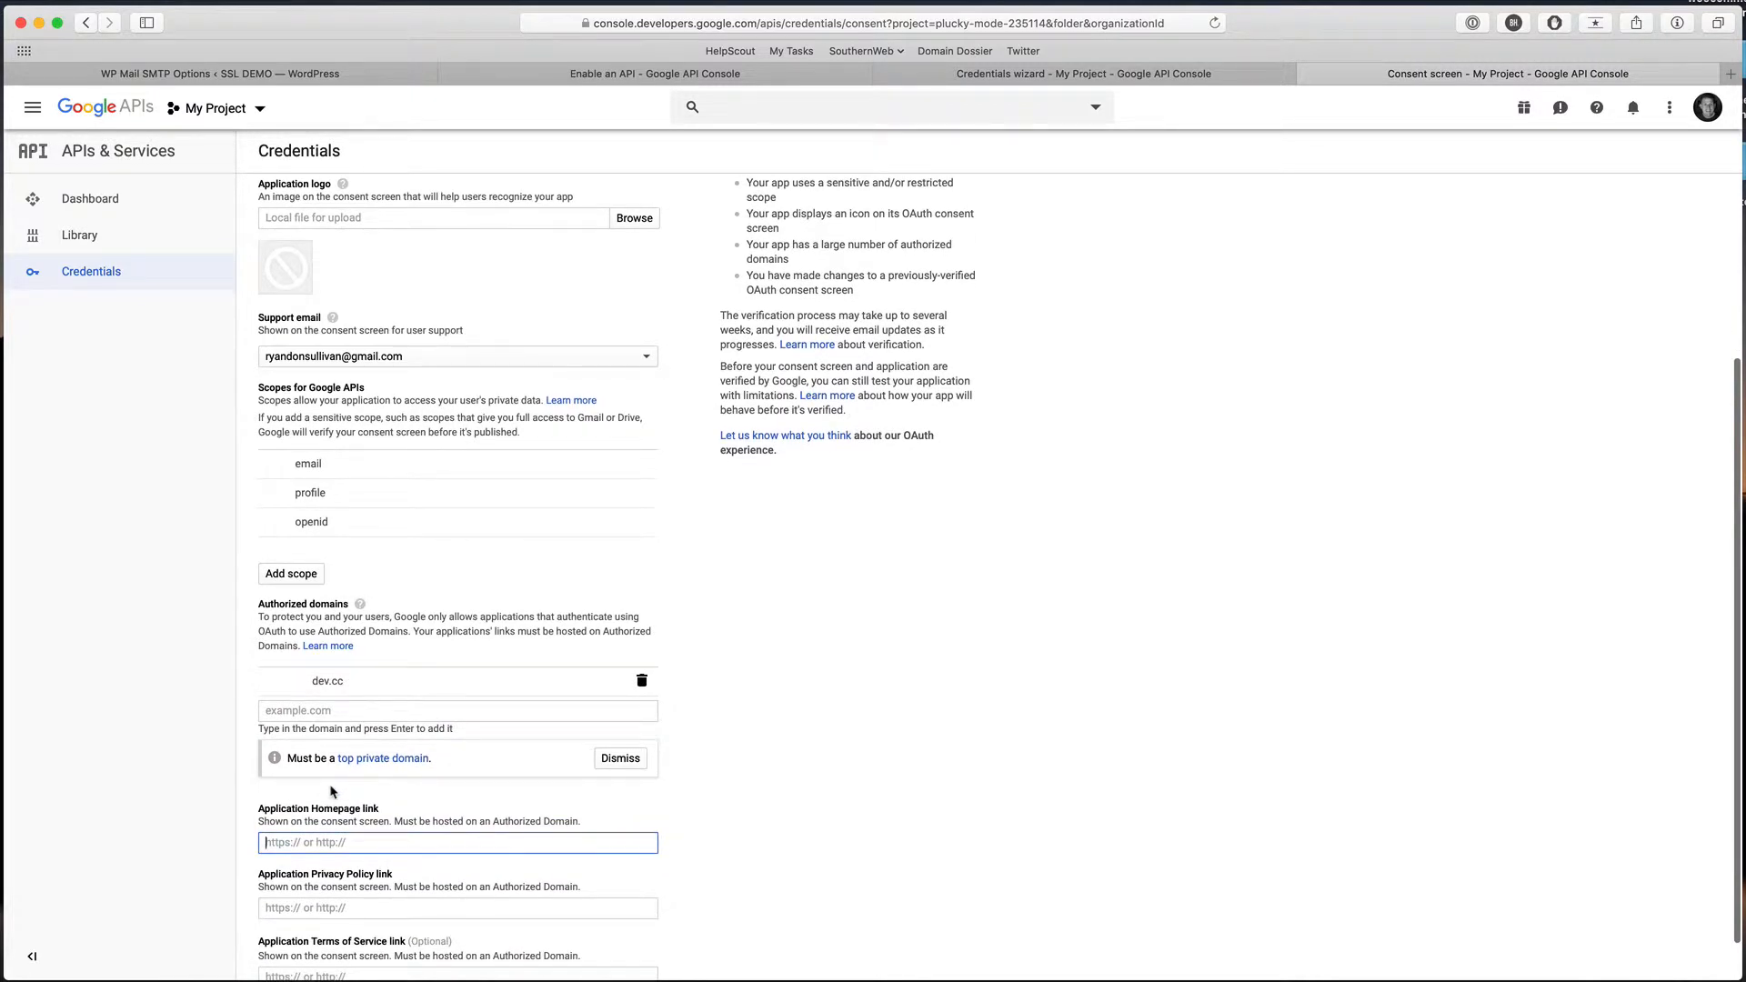
left_click(618, 760)
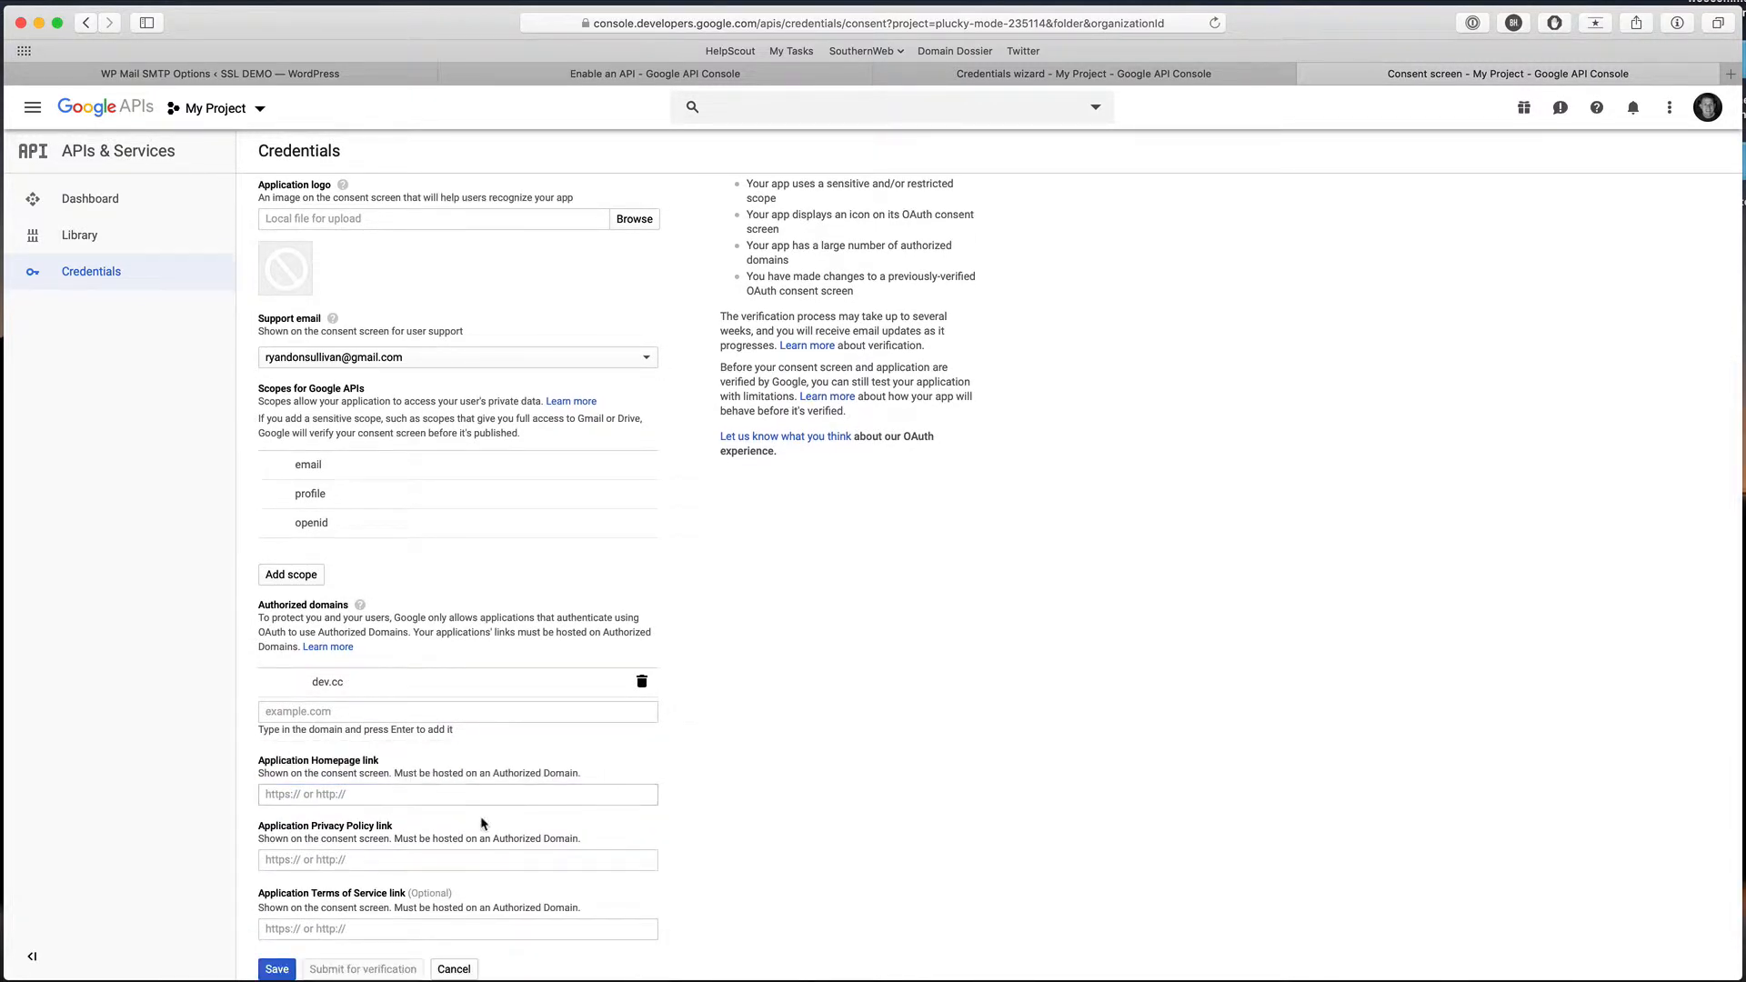
left_click(627, 794)
key("super+v")
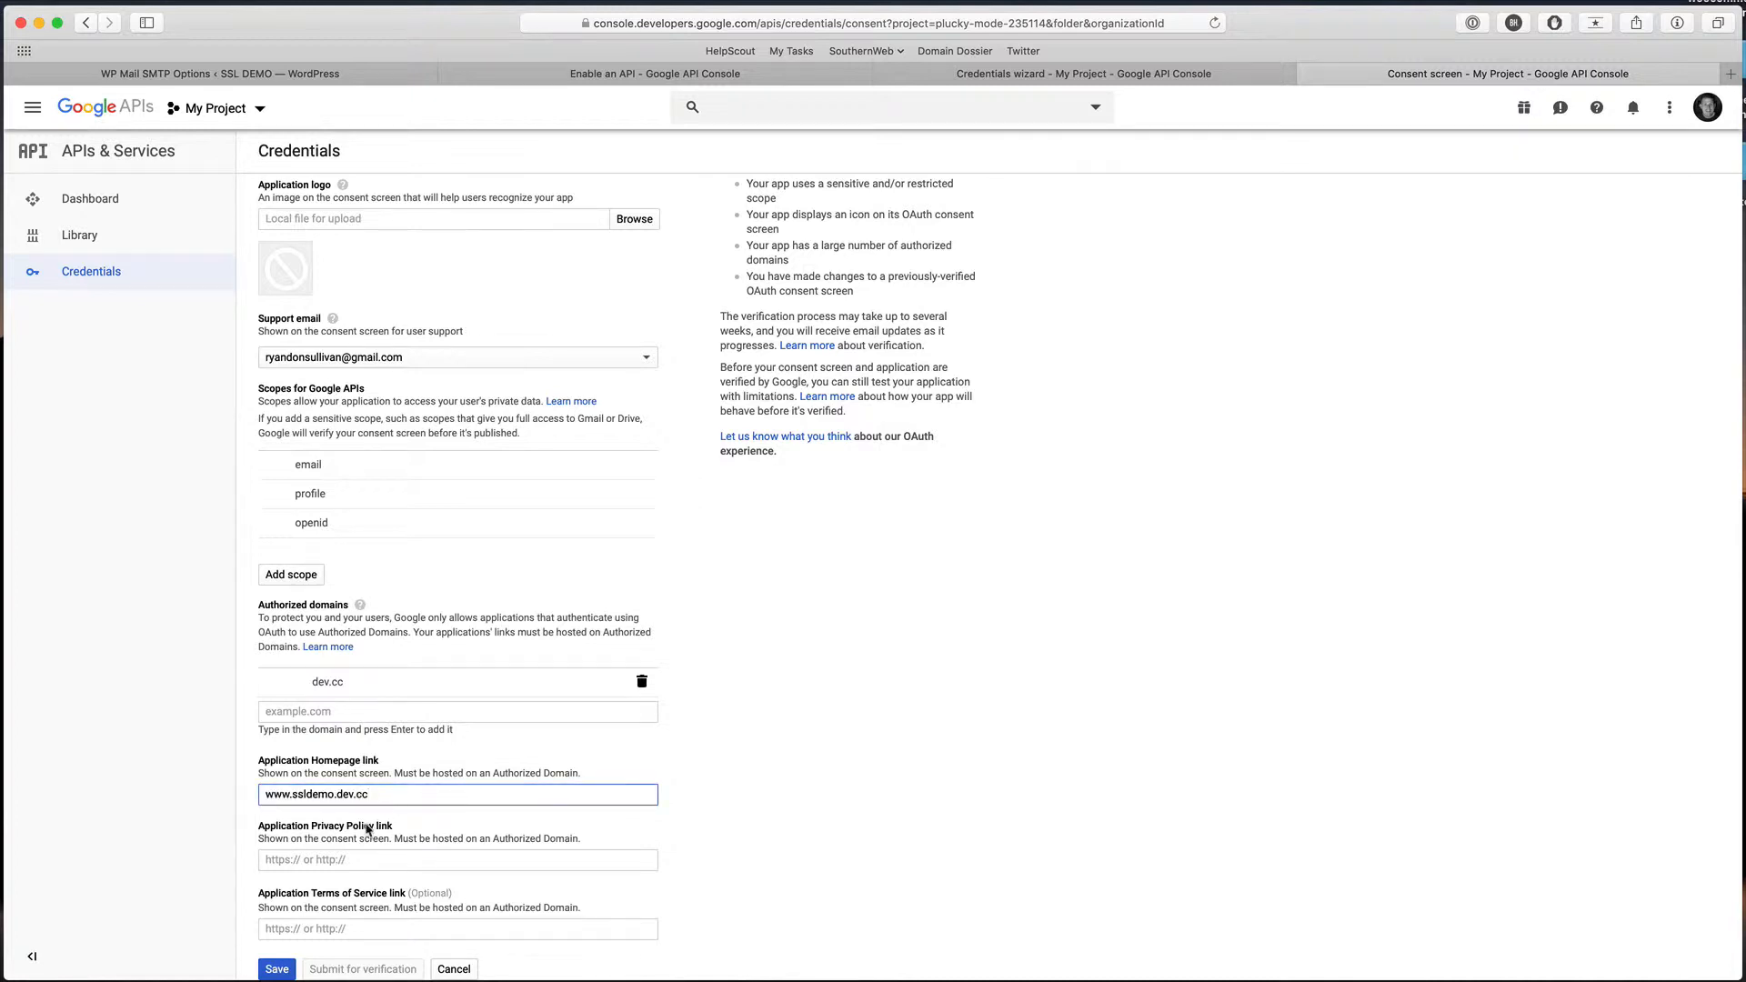
left_click(266, 793)
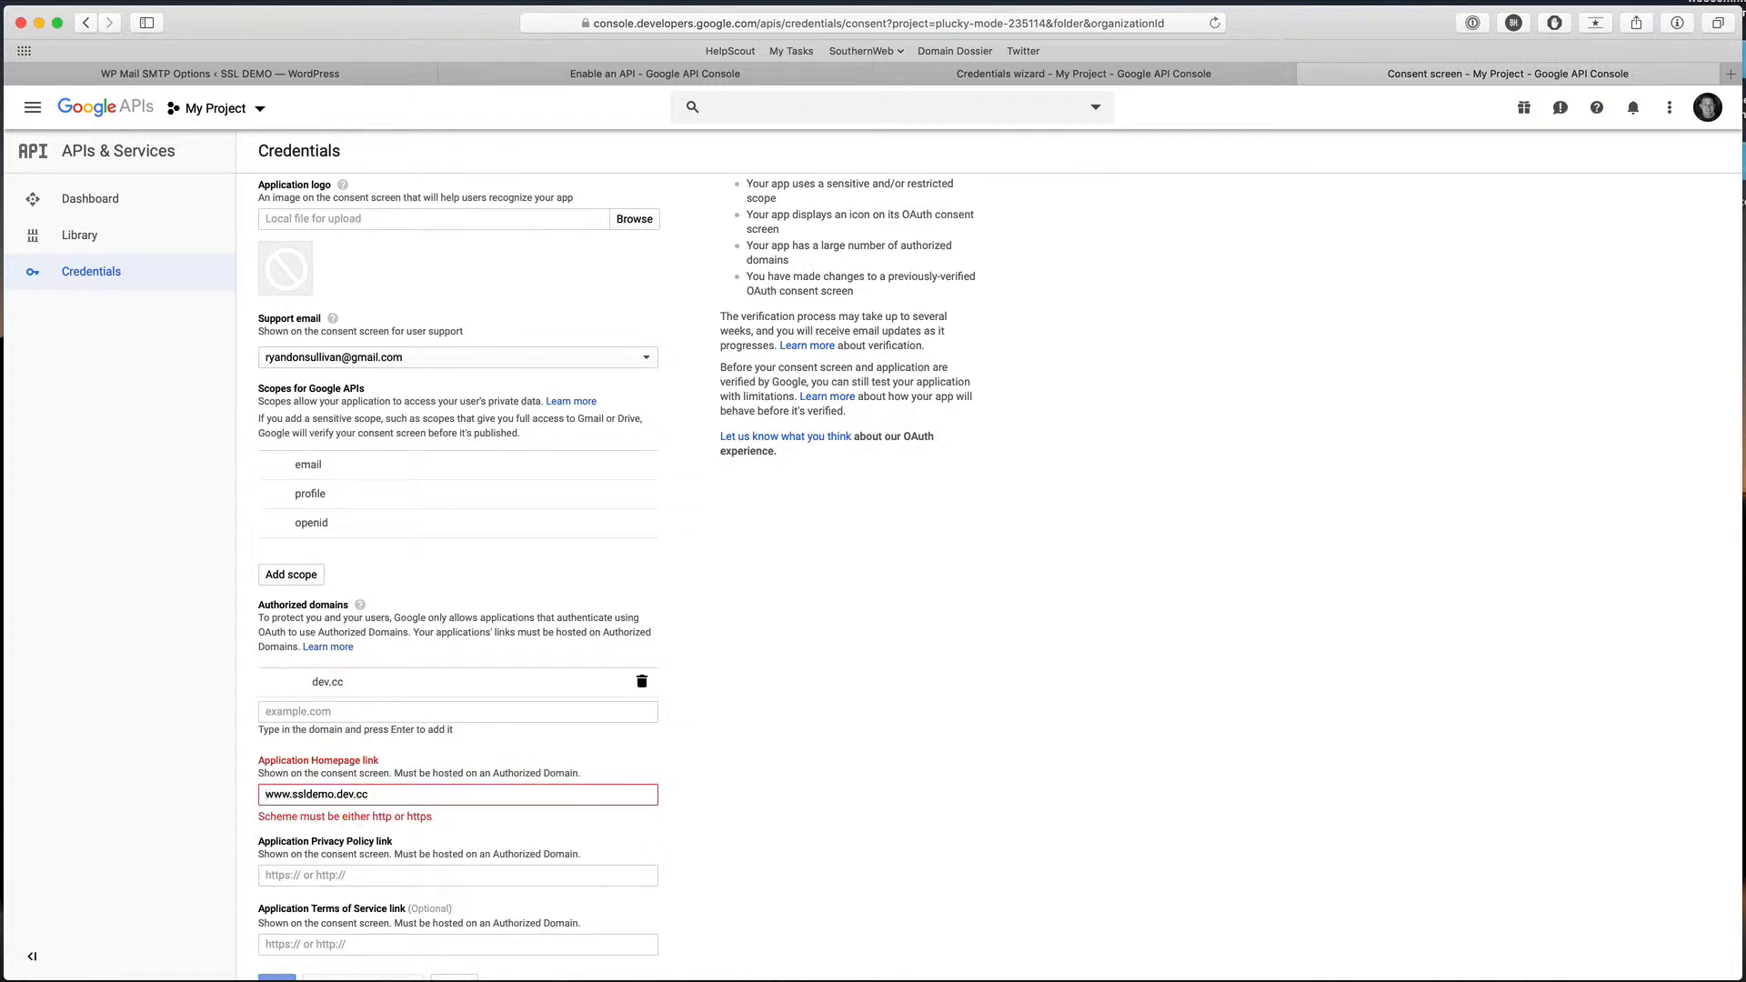
type("https://")
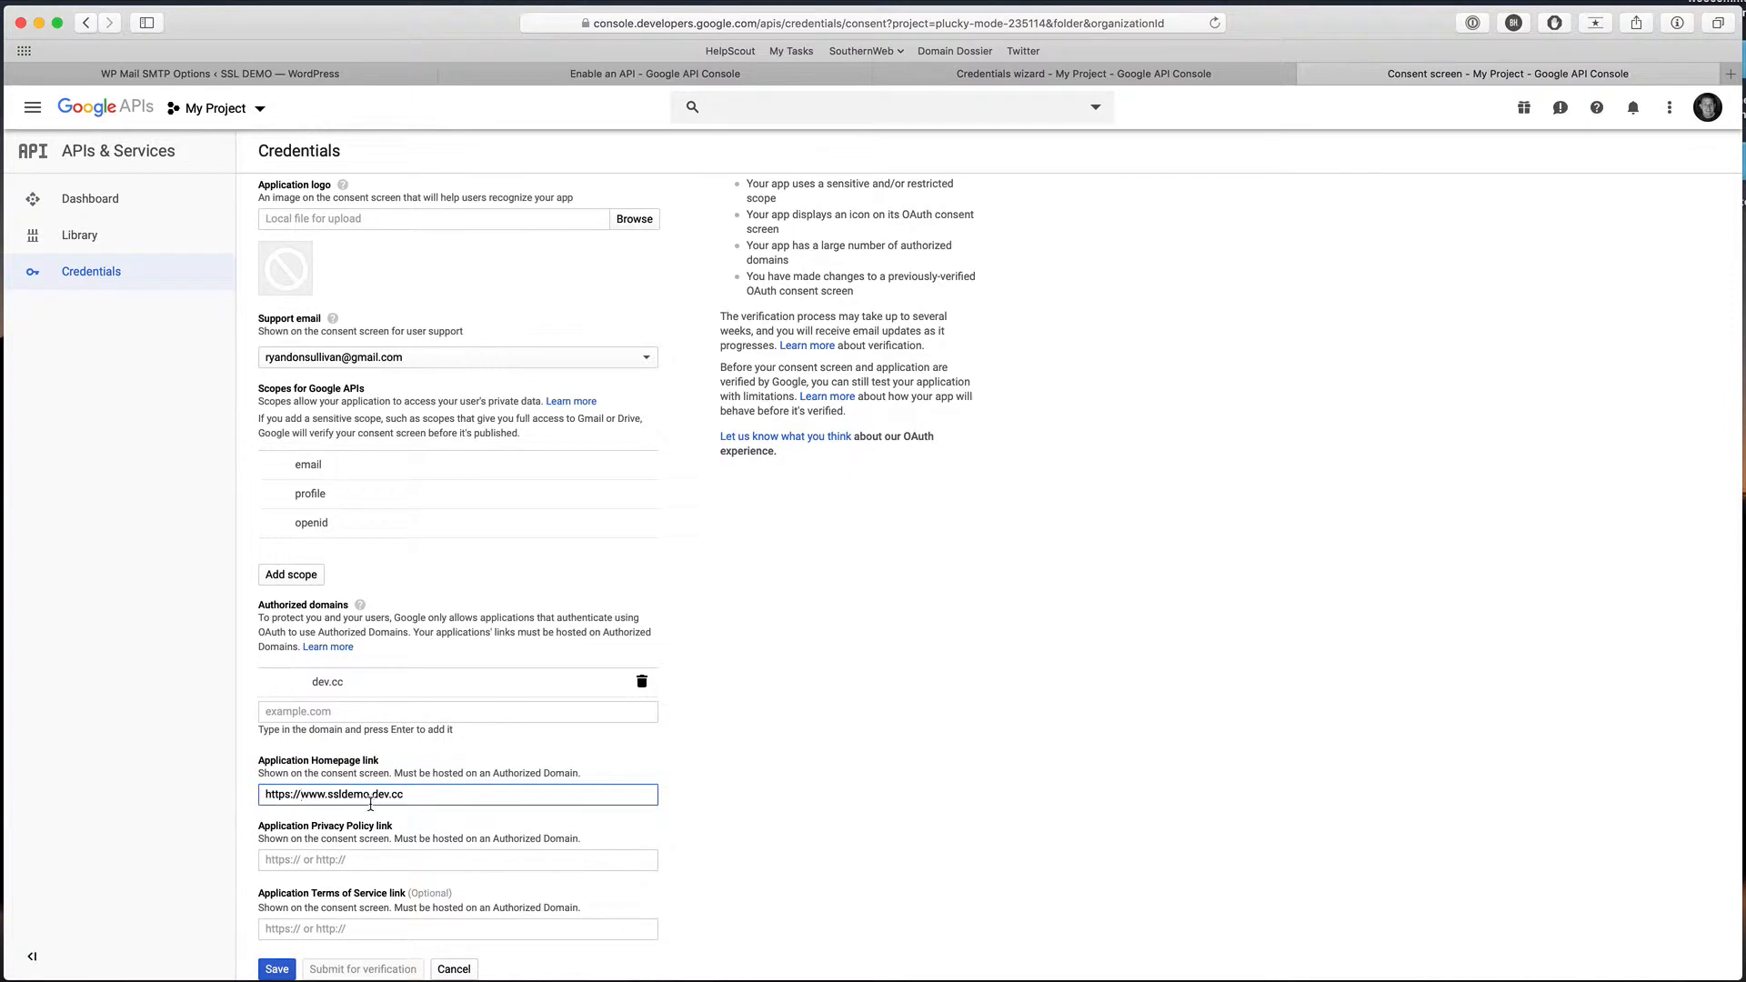
left_click(340, 855)
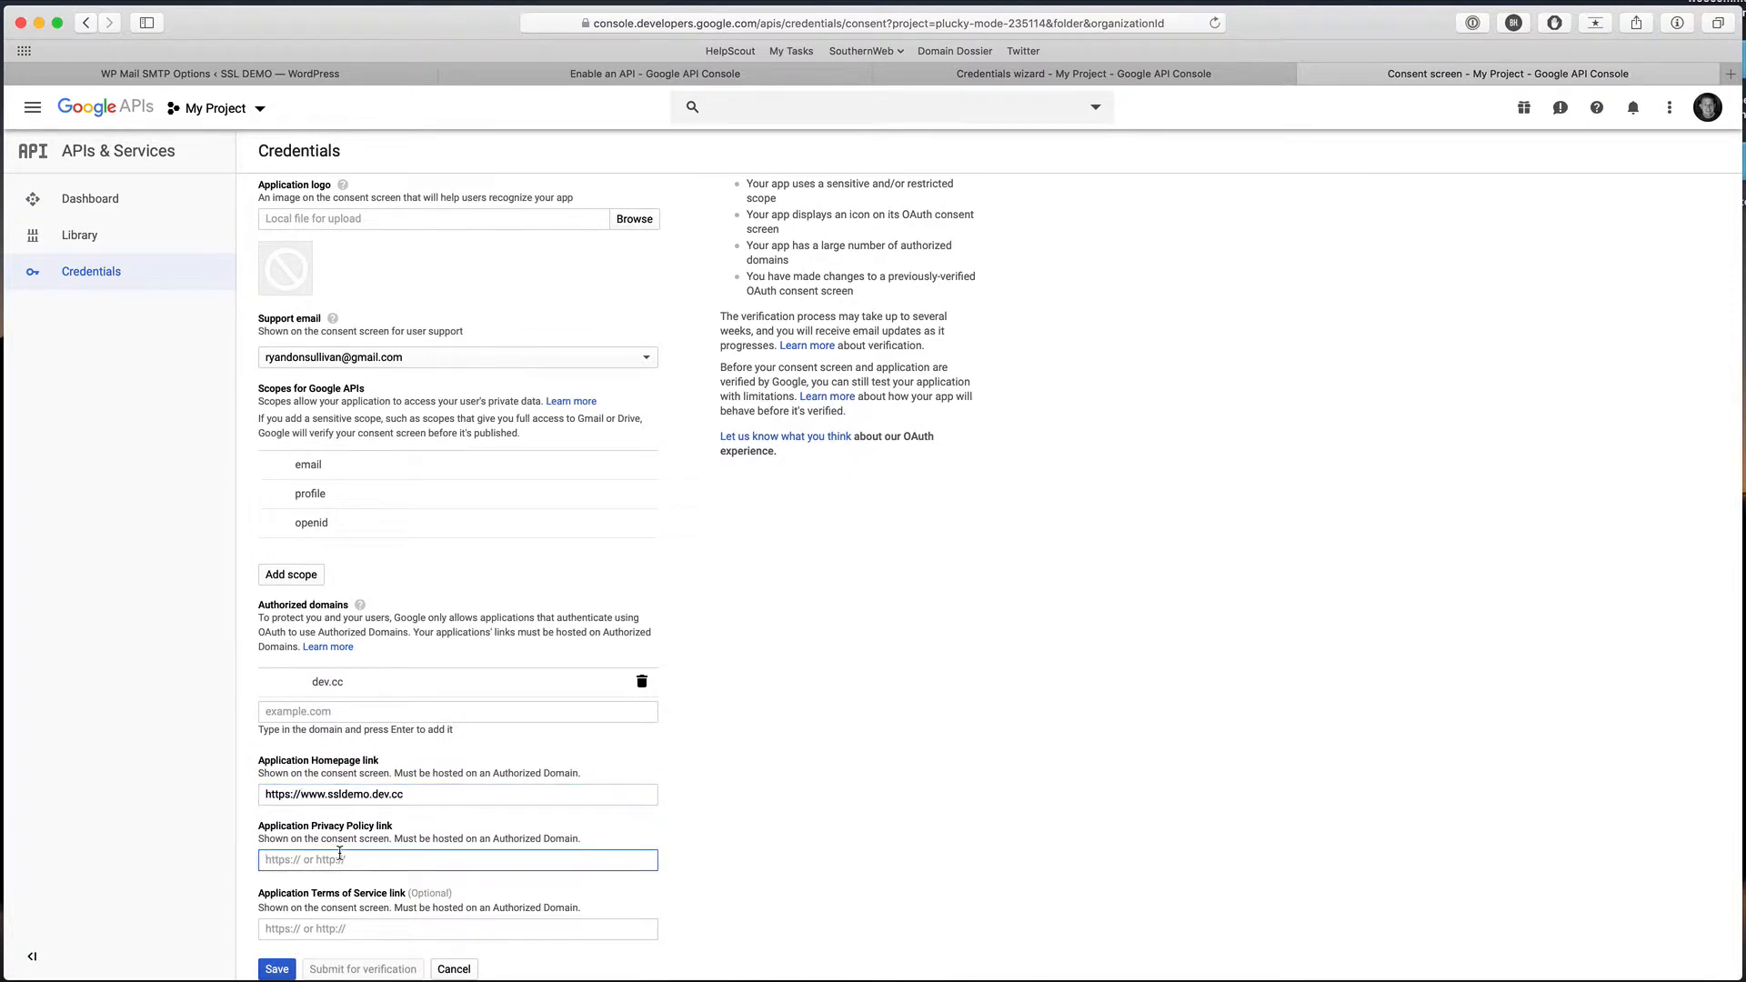
type("https://")
key("super+v")
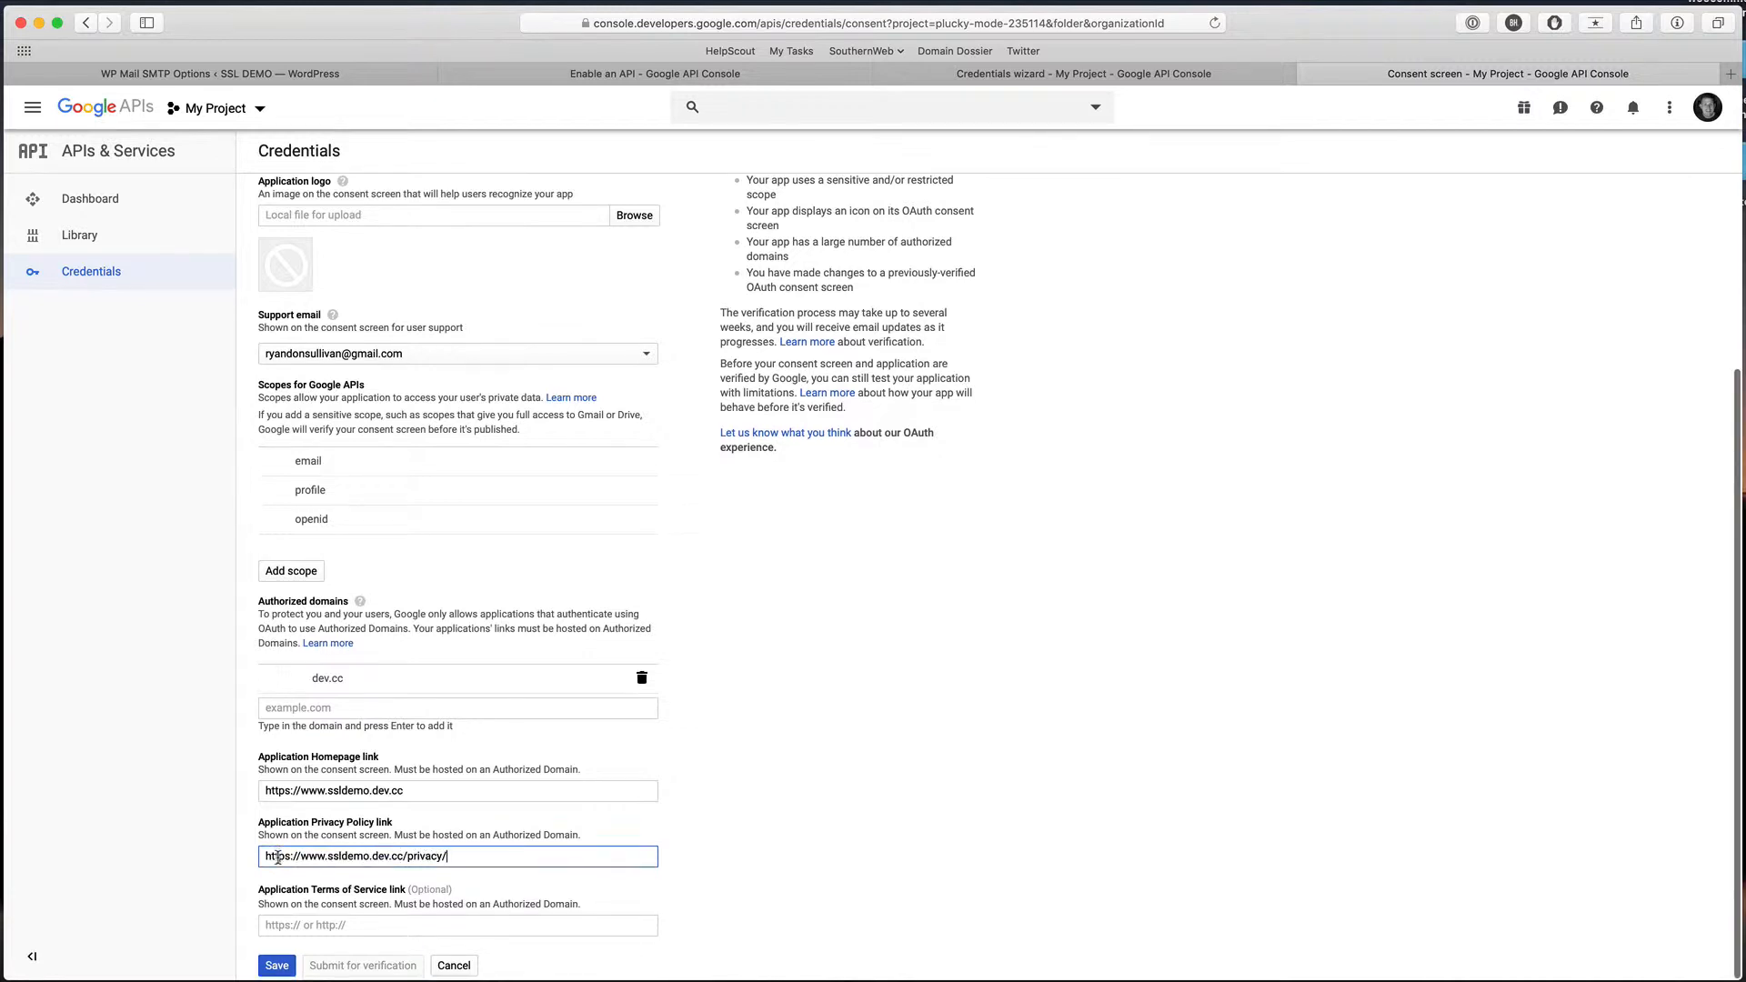
Copy the privacy policy link into the terms of service link, delete its privacy ending, and save the consent screen.
triple_click(326, 862)
key("super+c")
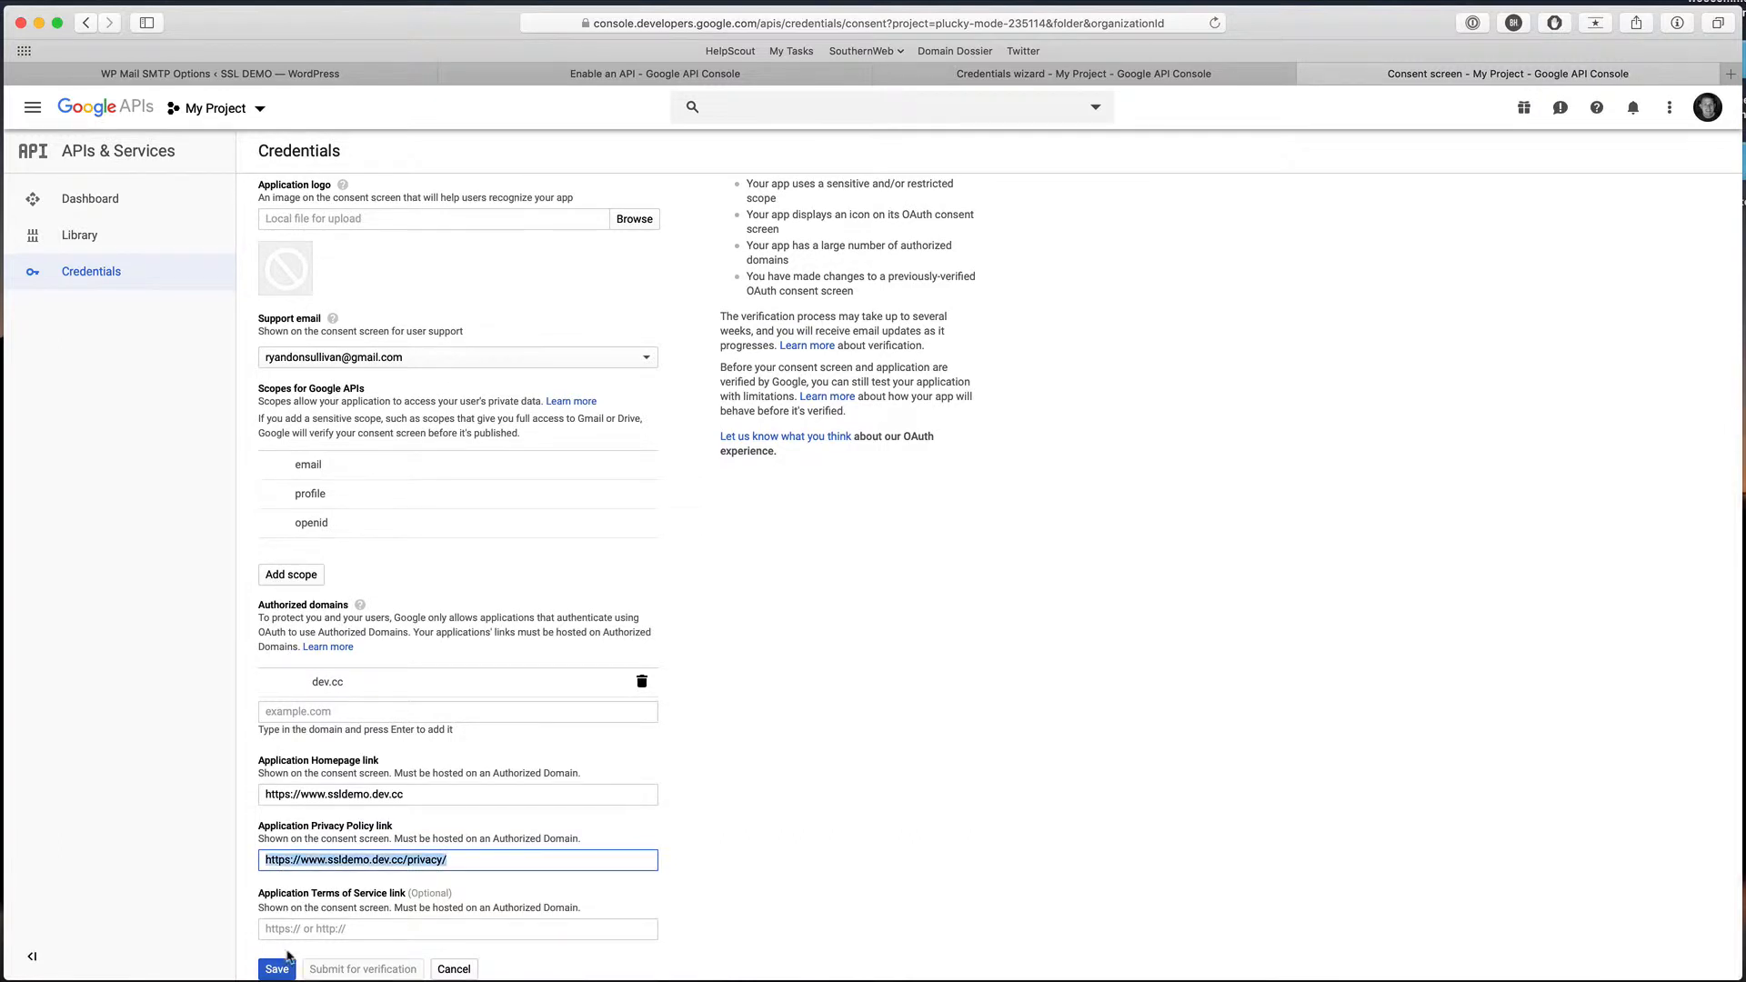
left_click(284, 929)
key("super+v")
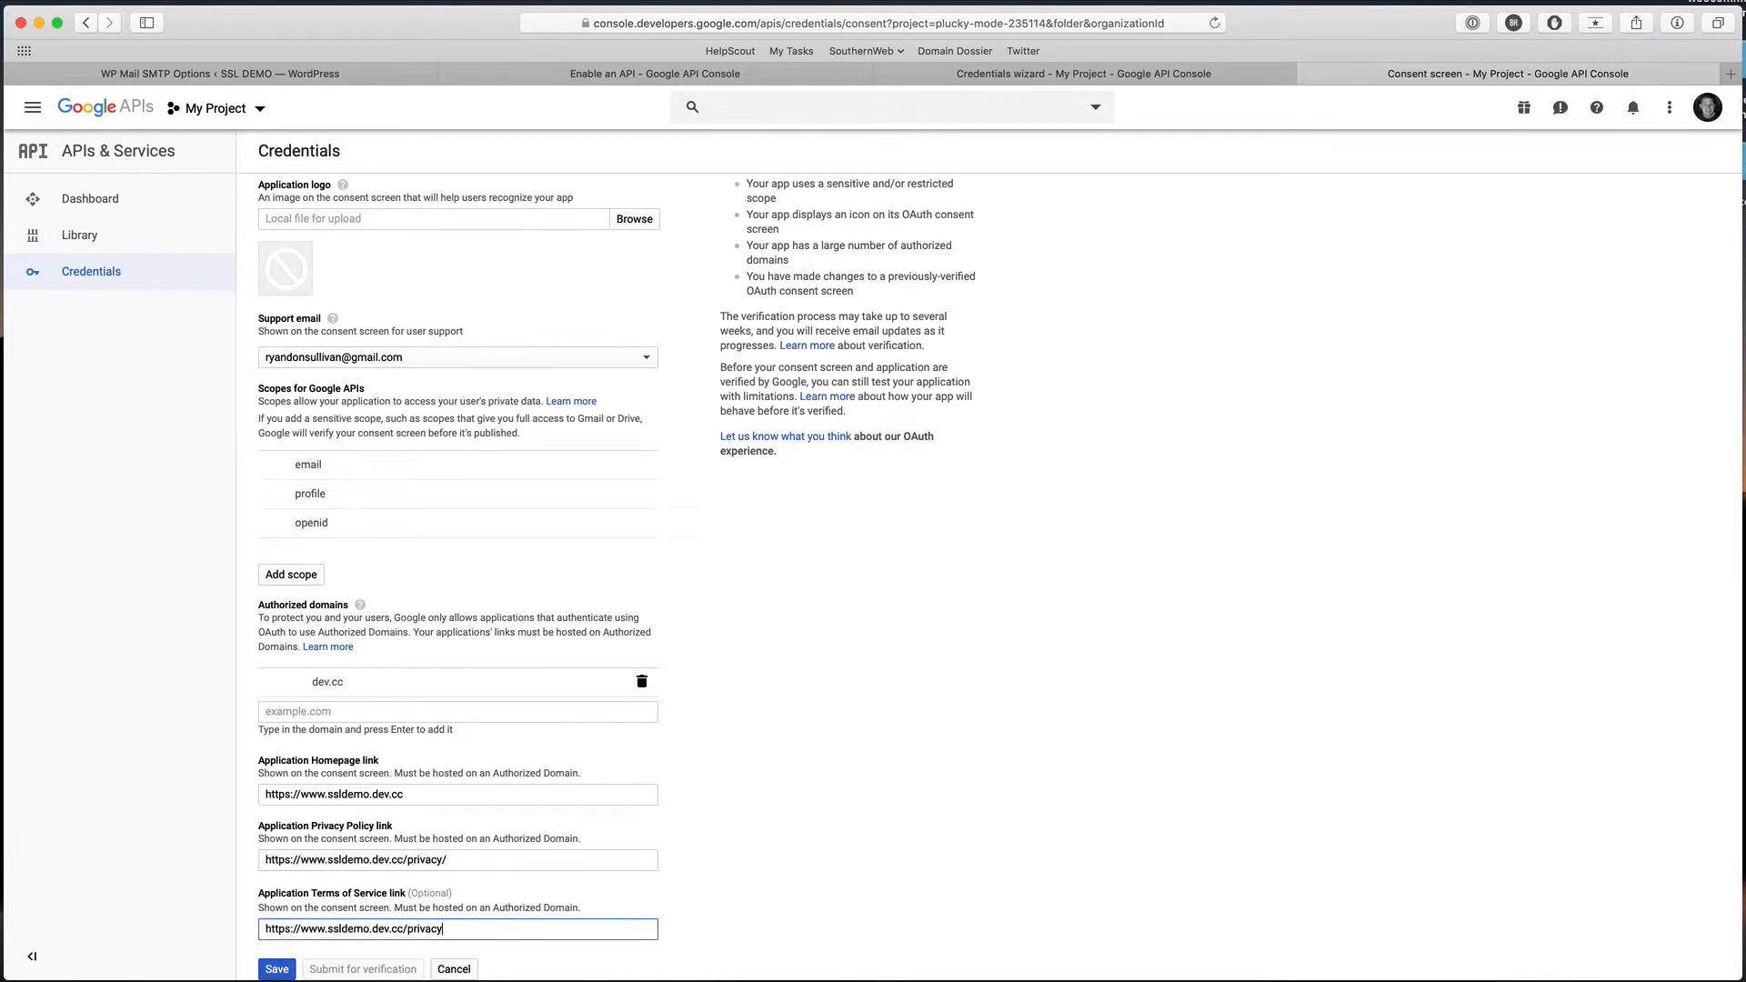
key("BackSpace")
key("BackSpace")
key("BackSpace")
key("BackSpace")
key("BackSpace")
left_click(282, 970)
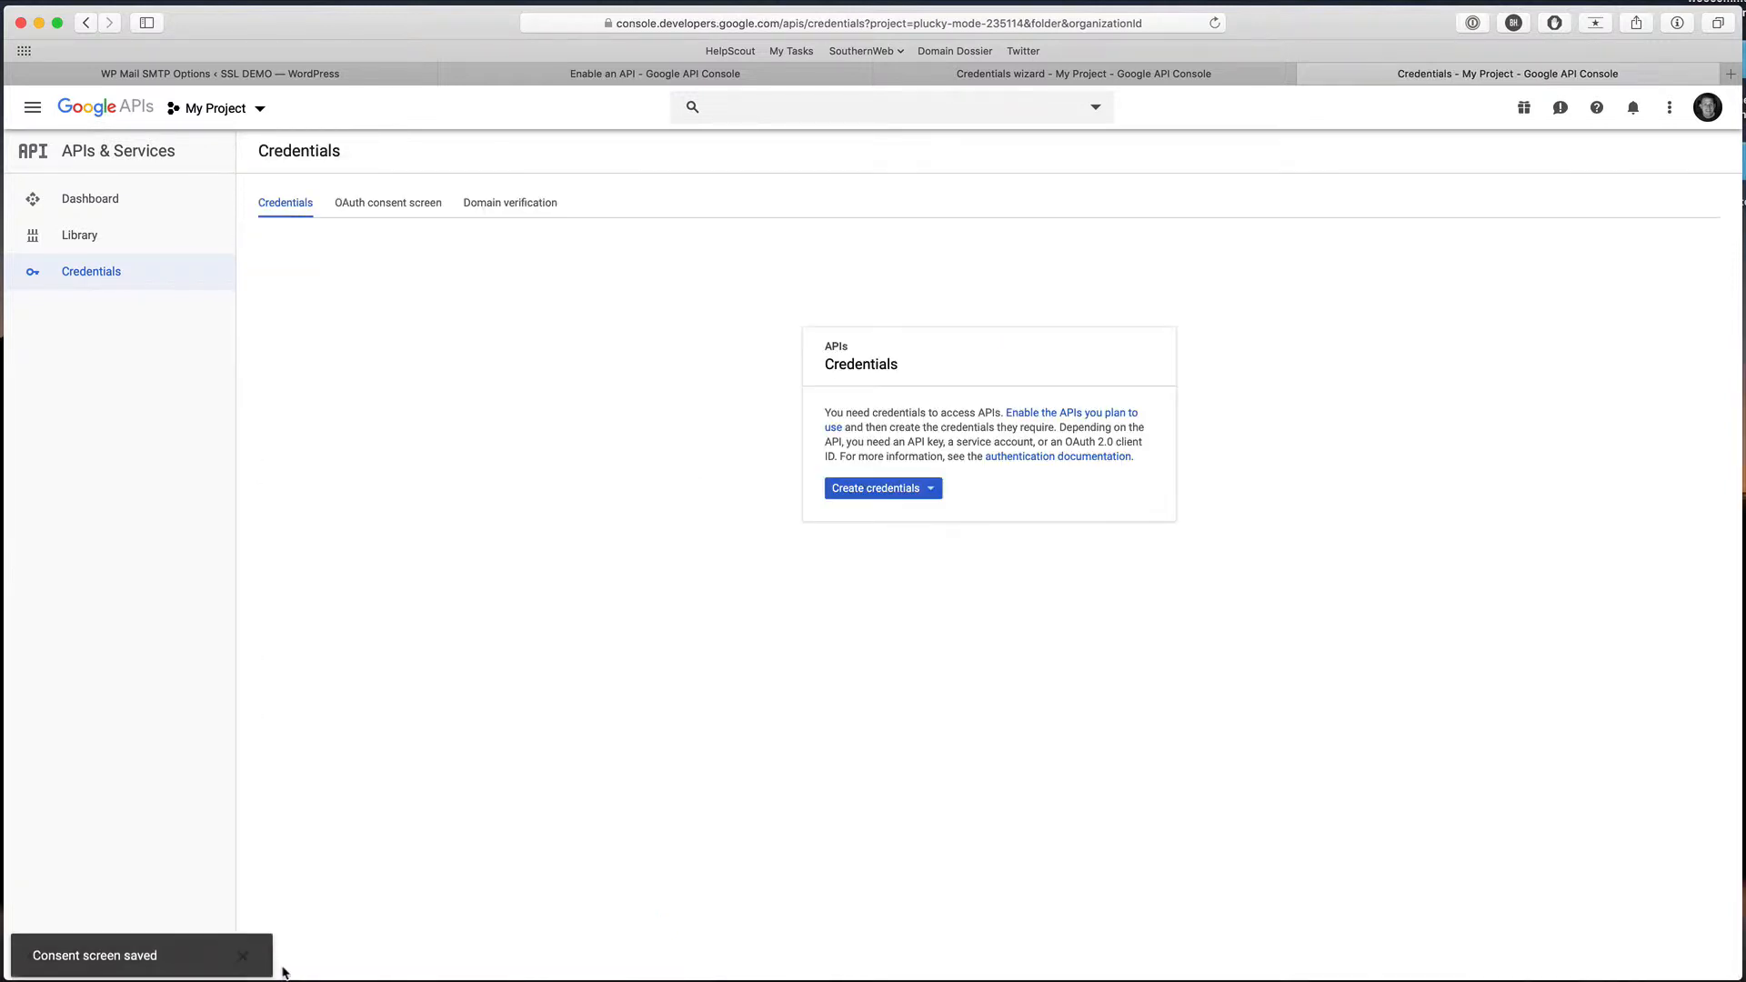
Start creating an OAuth client ID and set its application type to Web application.
left_click(867, 494)
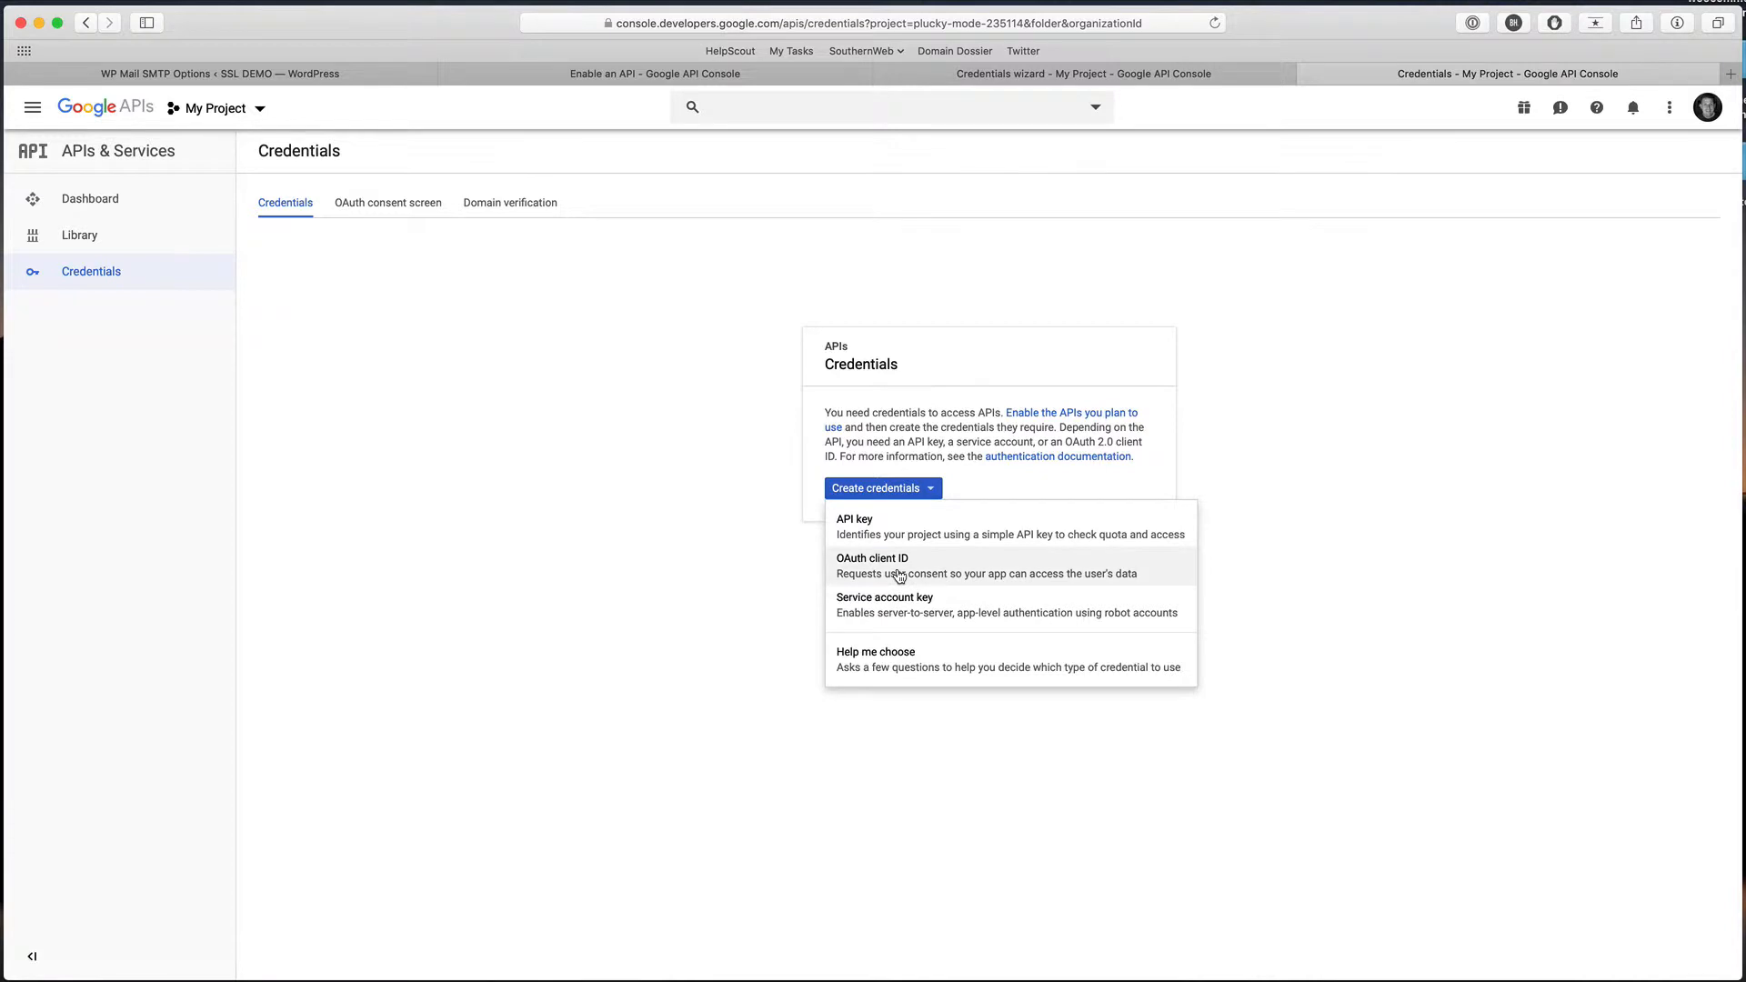
left_click(893, 568)
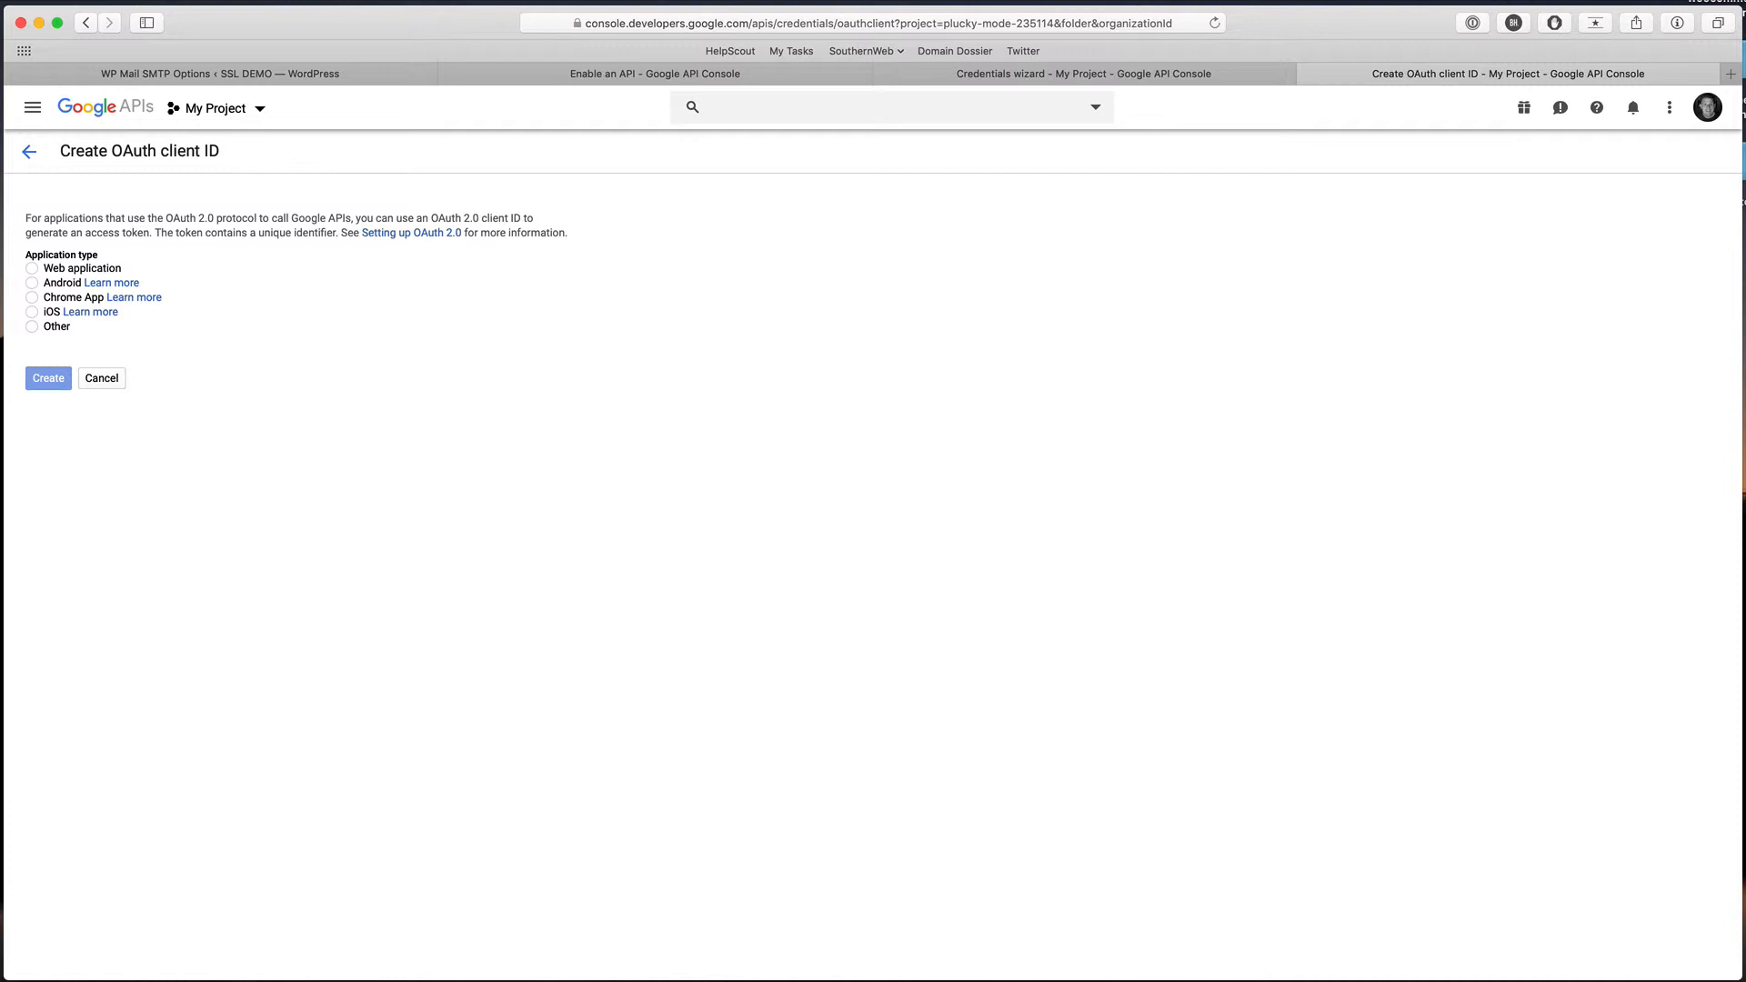
left_click(36, 270)
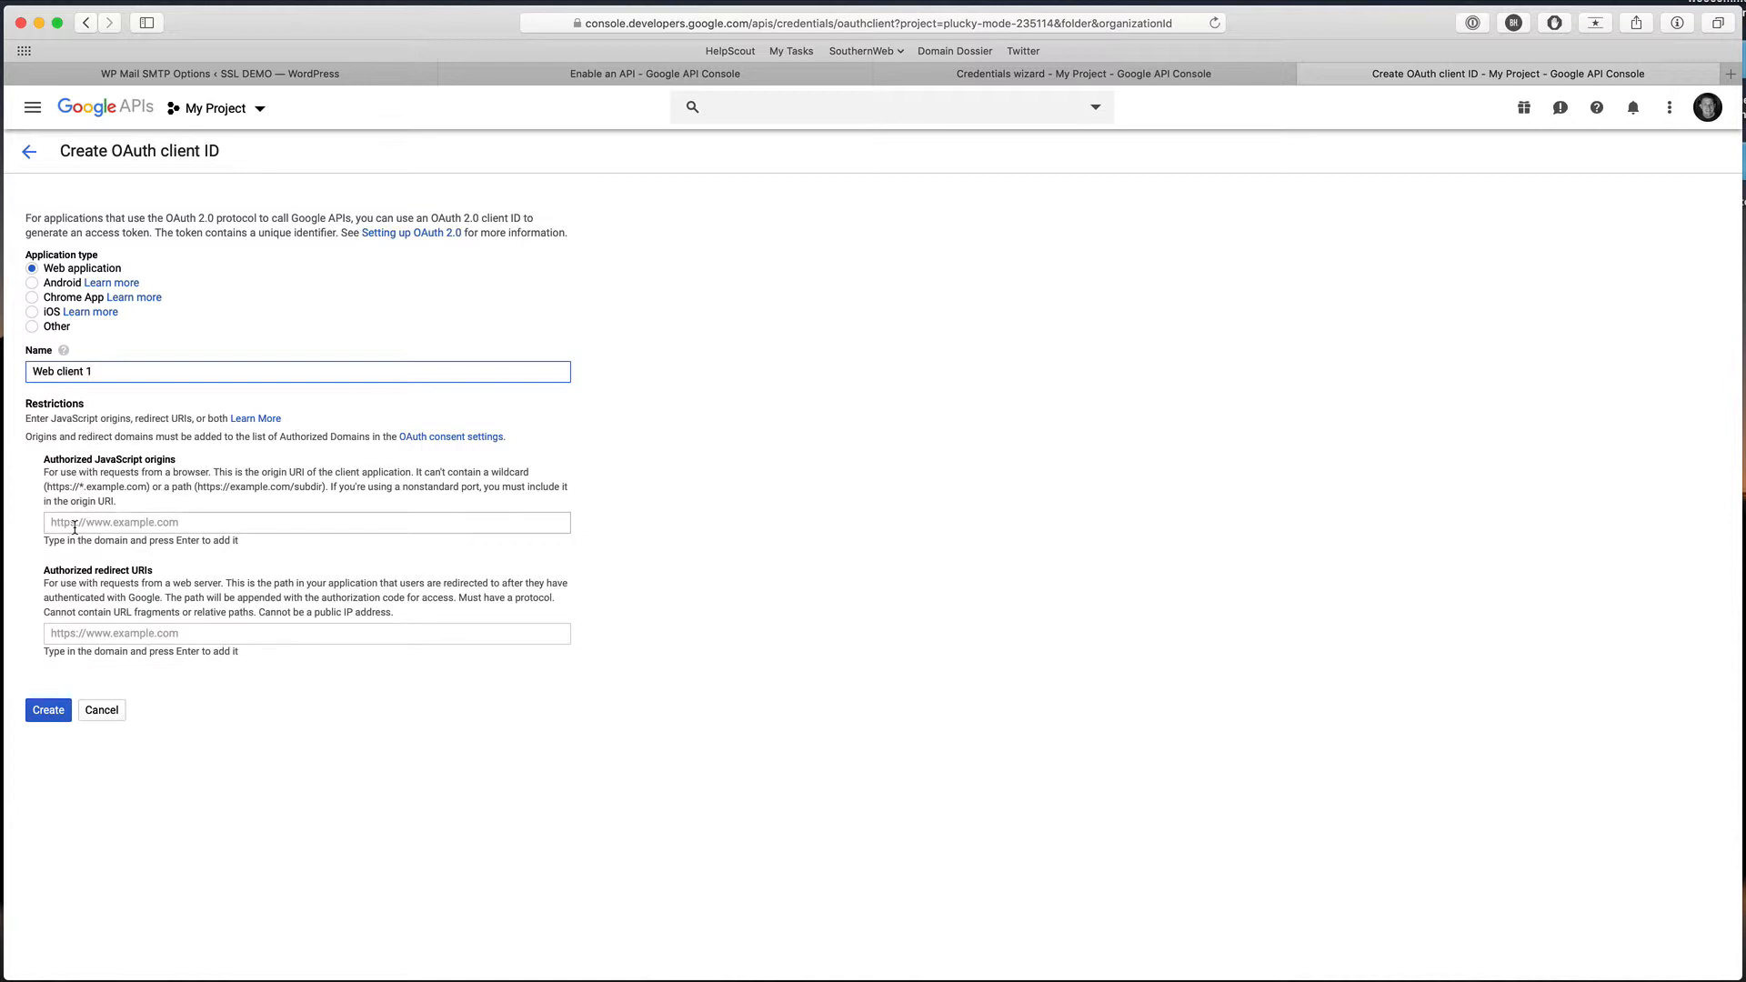
left_click(270, 76)
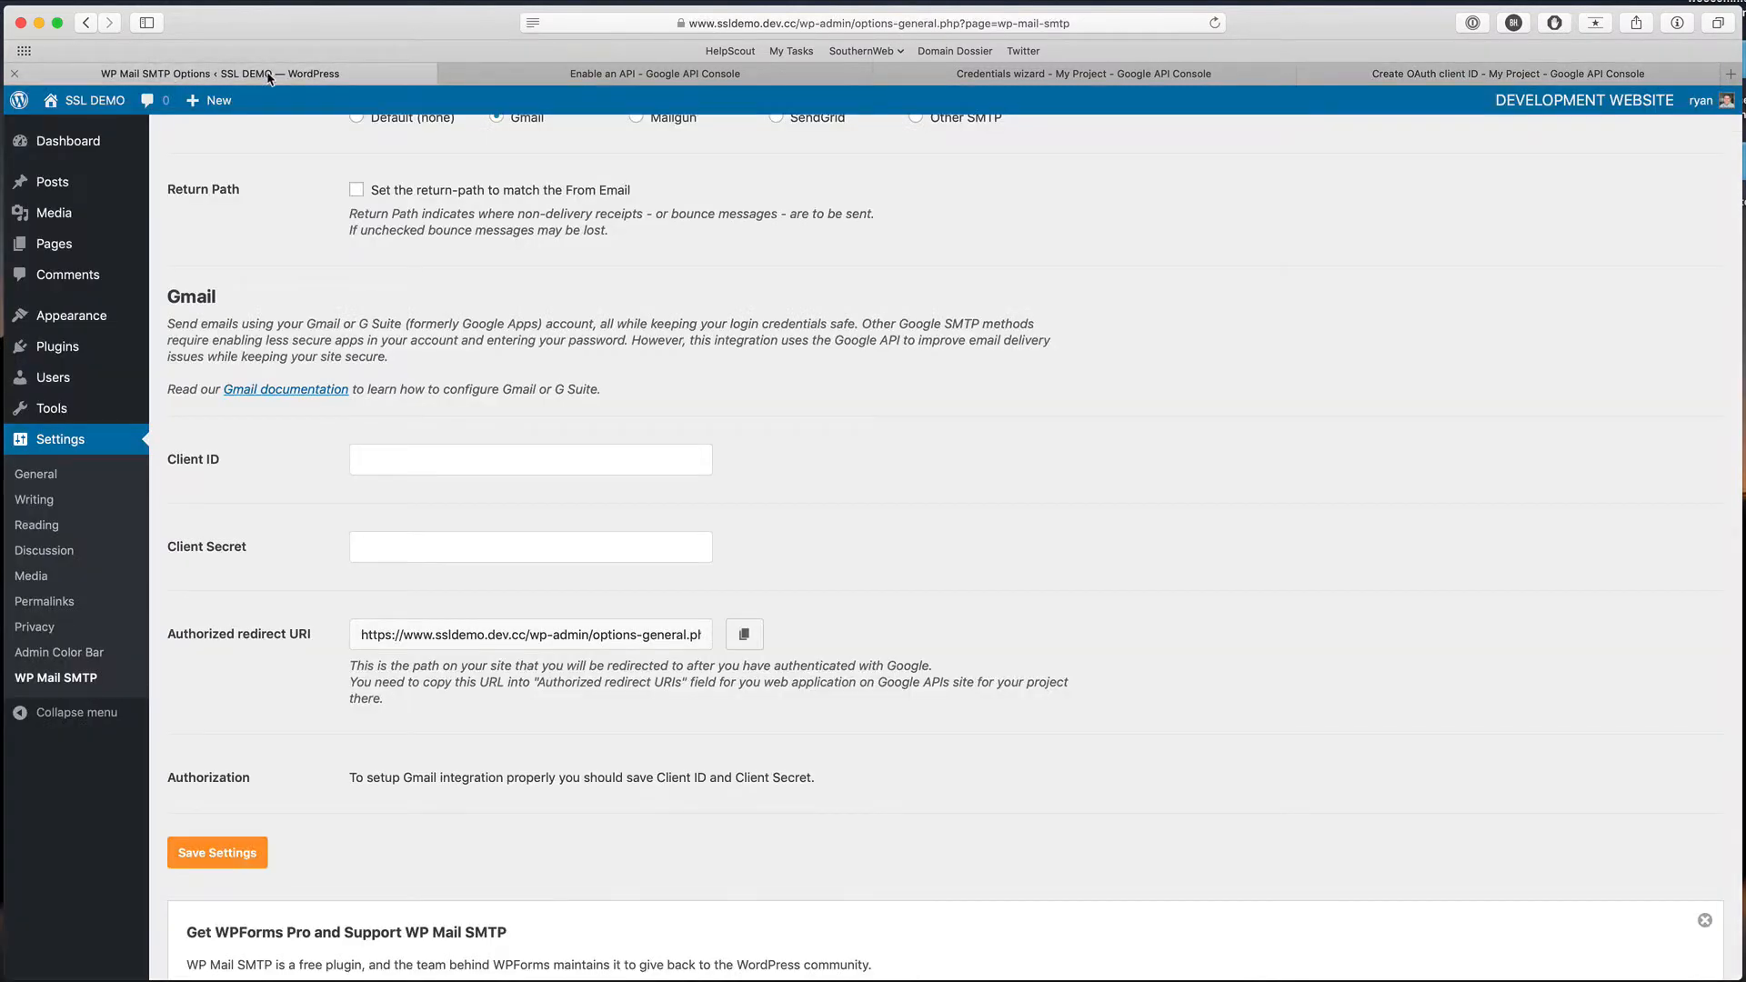
left_click(786, 25)
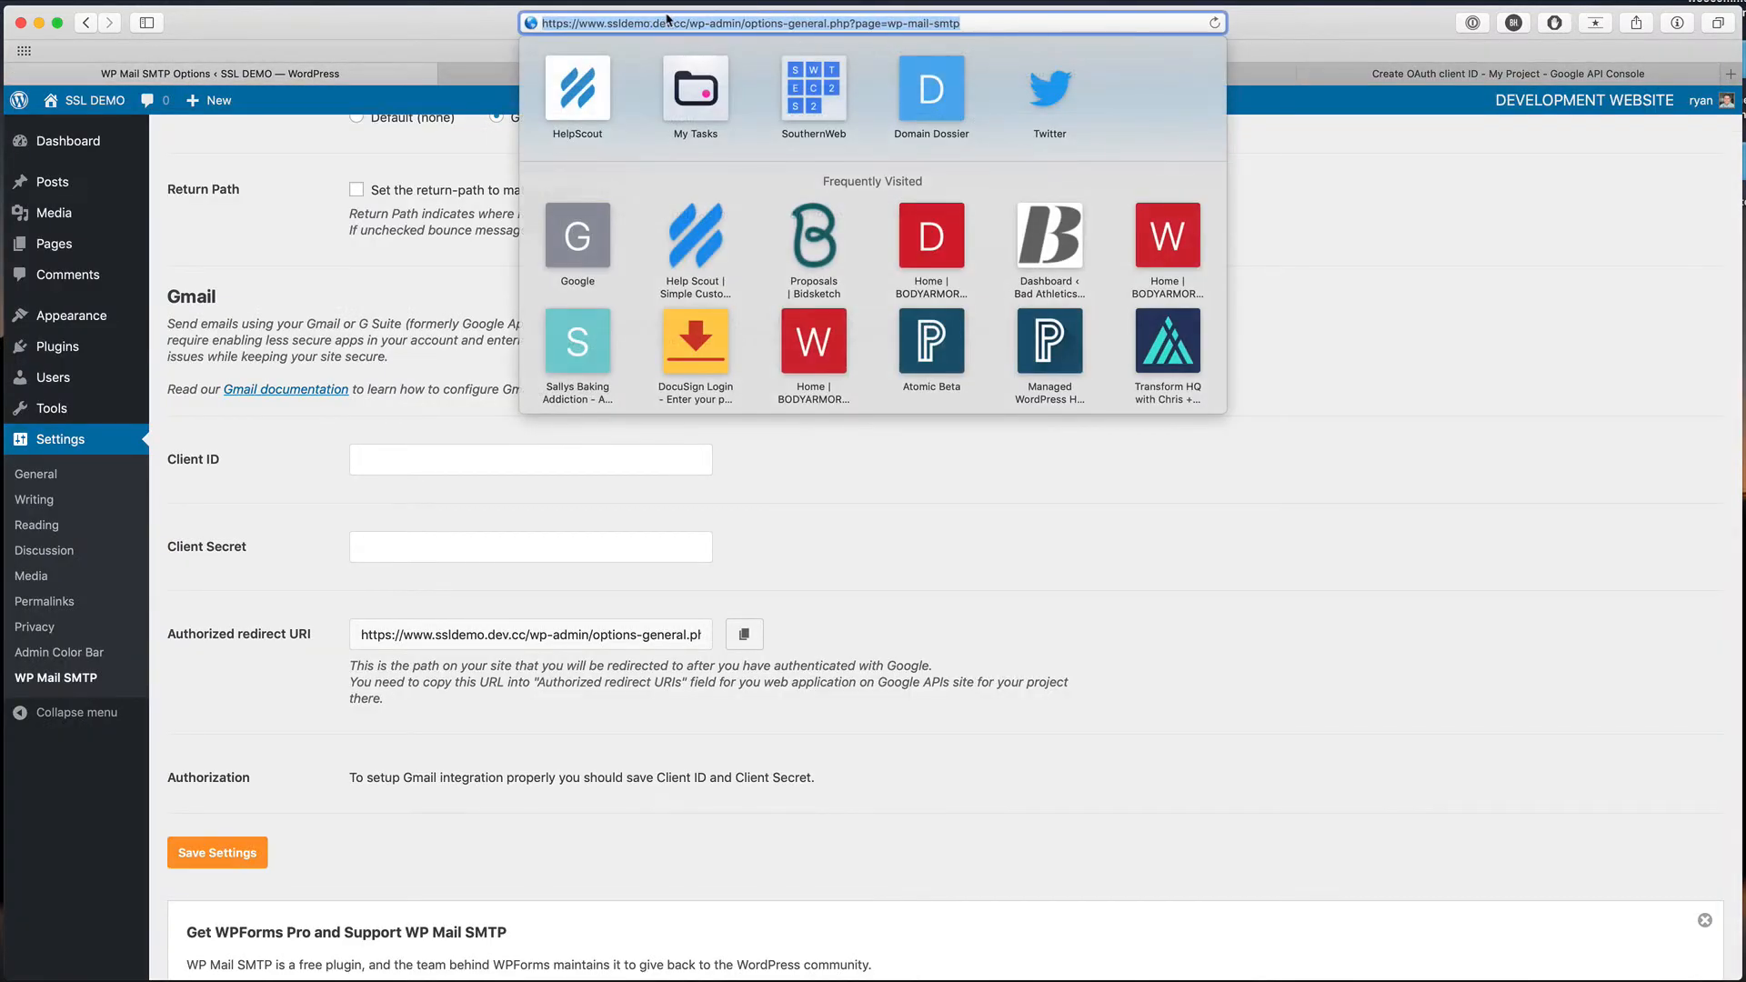
left_click(677, 22)
left_click_drag(688, 23, 501, 6)
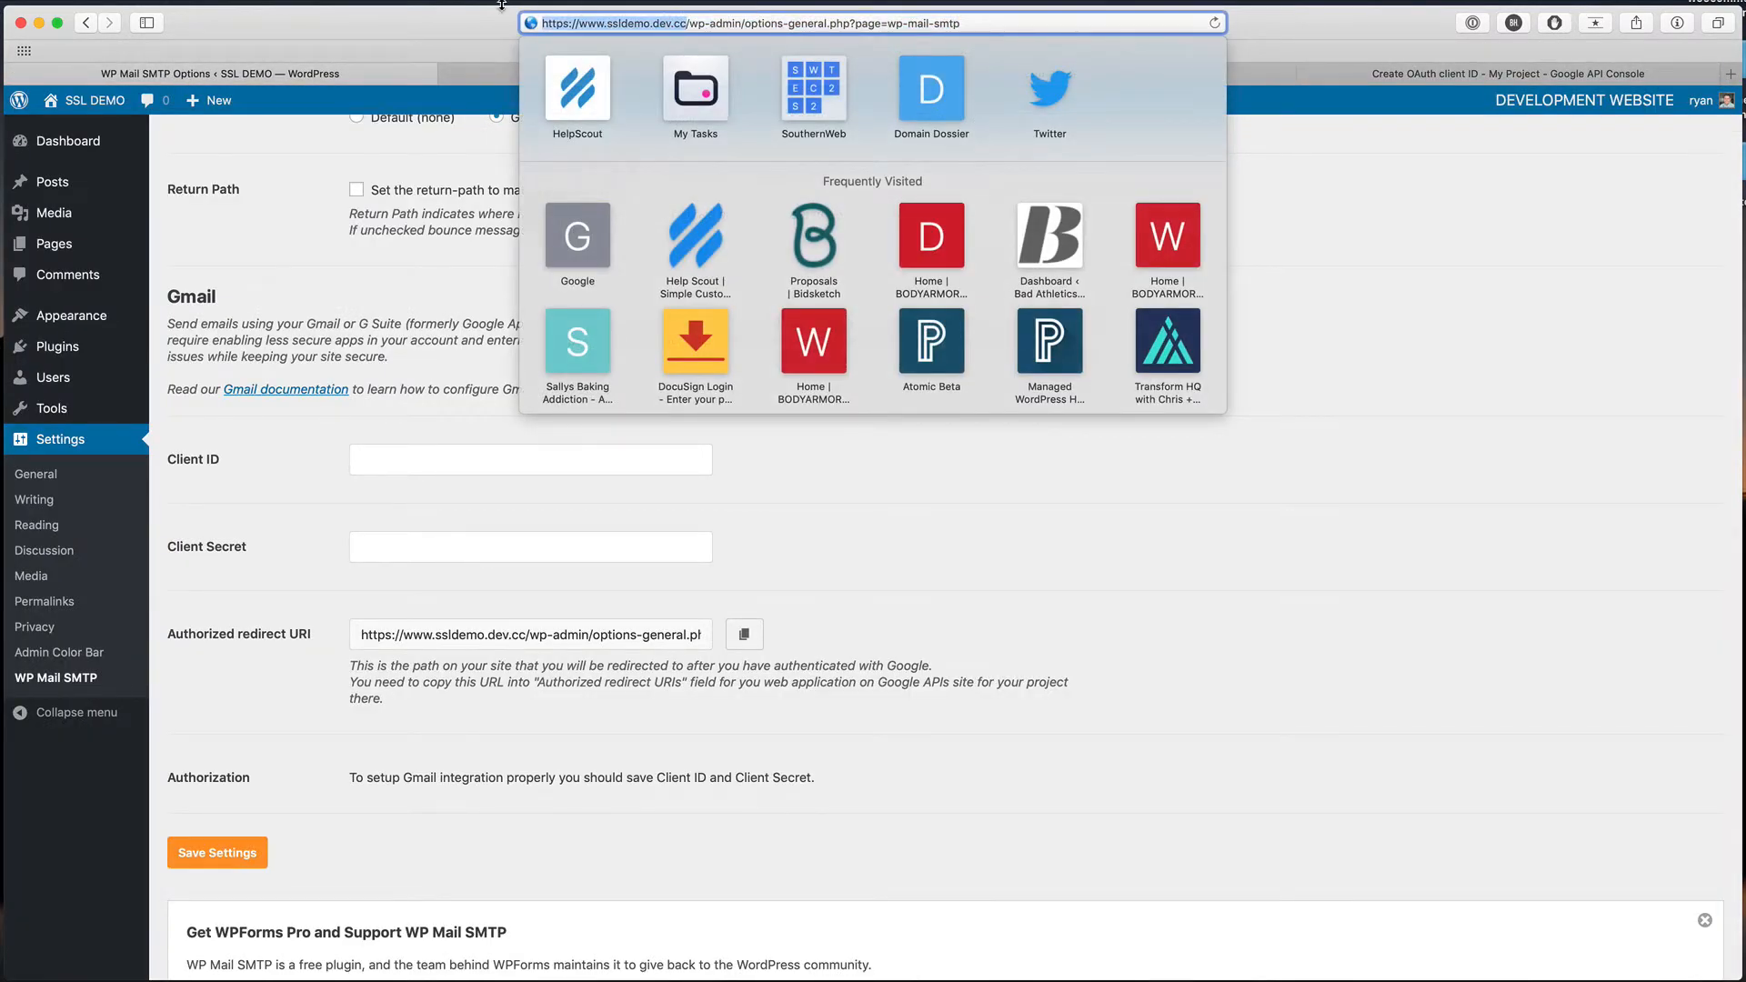
left_click(1437, 74)
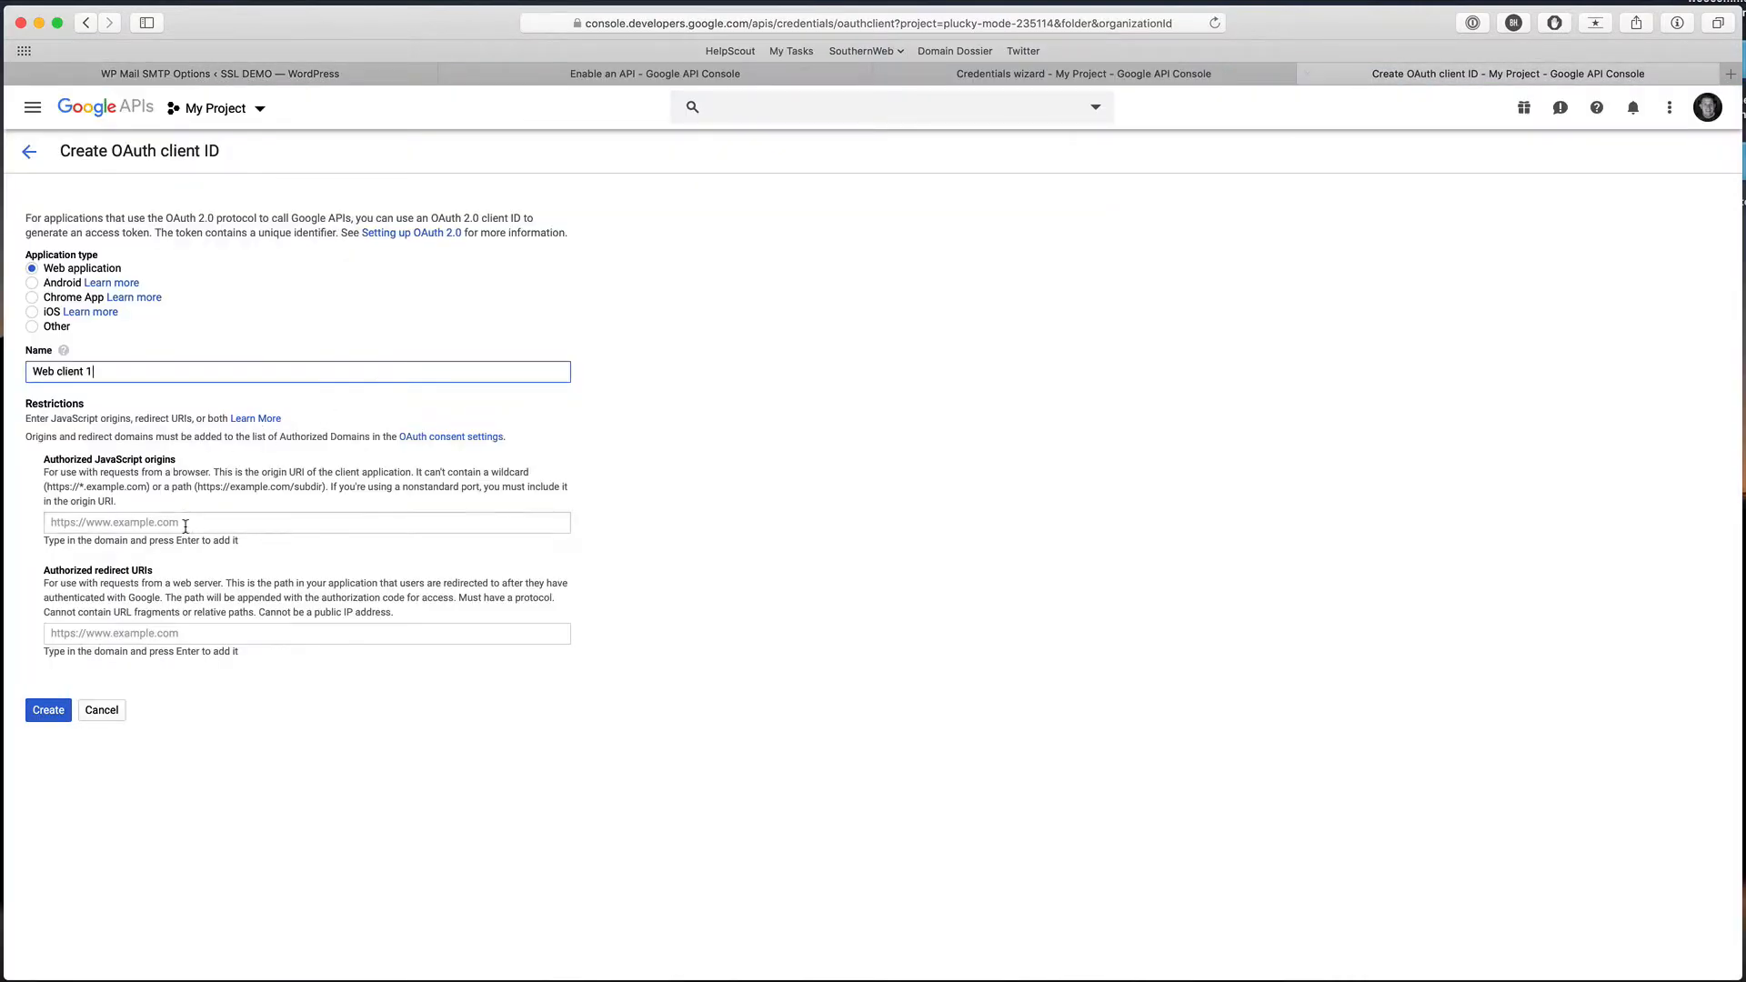
left_click(186, 524)
key("super+v")
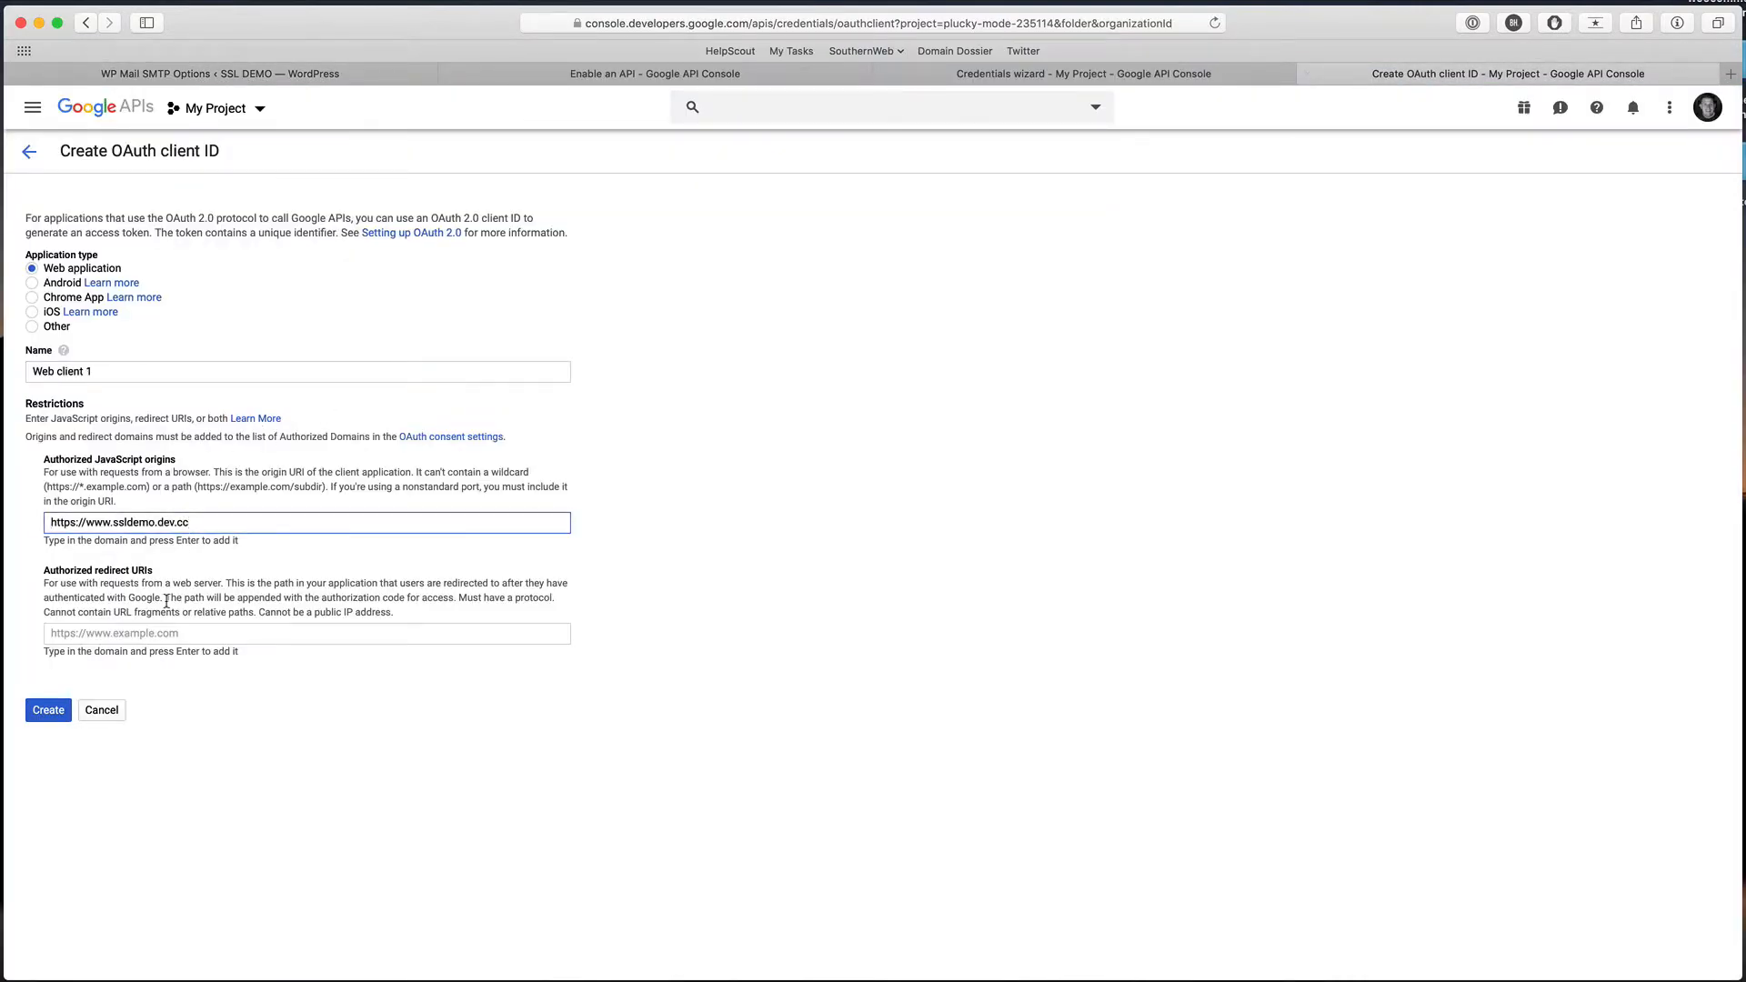
Copy the authorized redirect URI from the WP Mail SMTP settings into the OAuth client's redirect URIs and create the client.
left_click(197, 80)
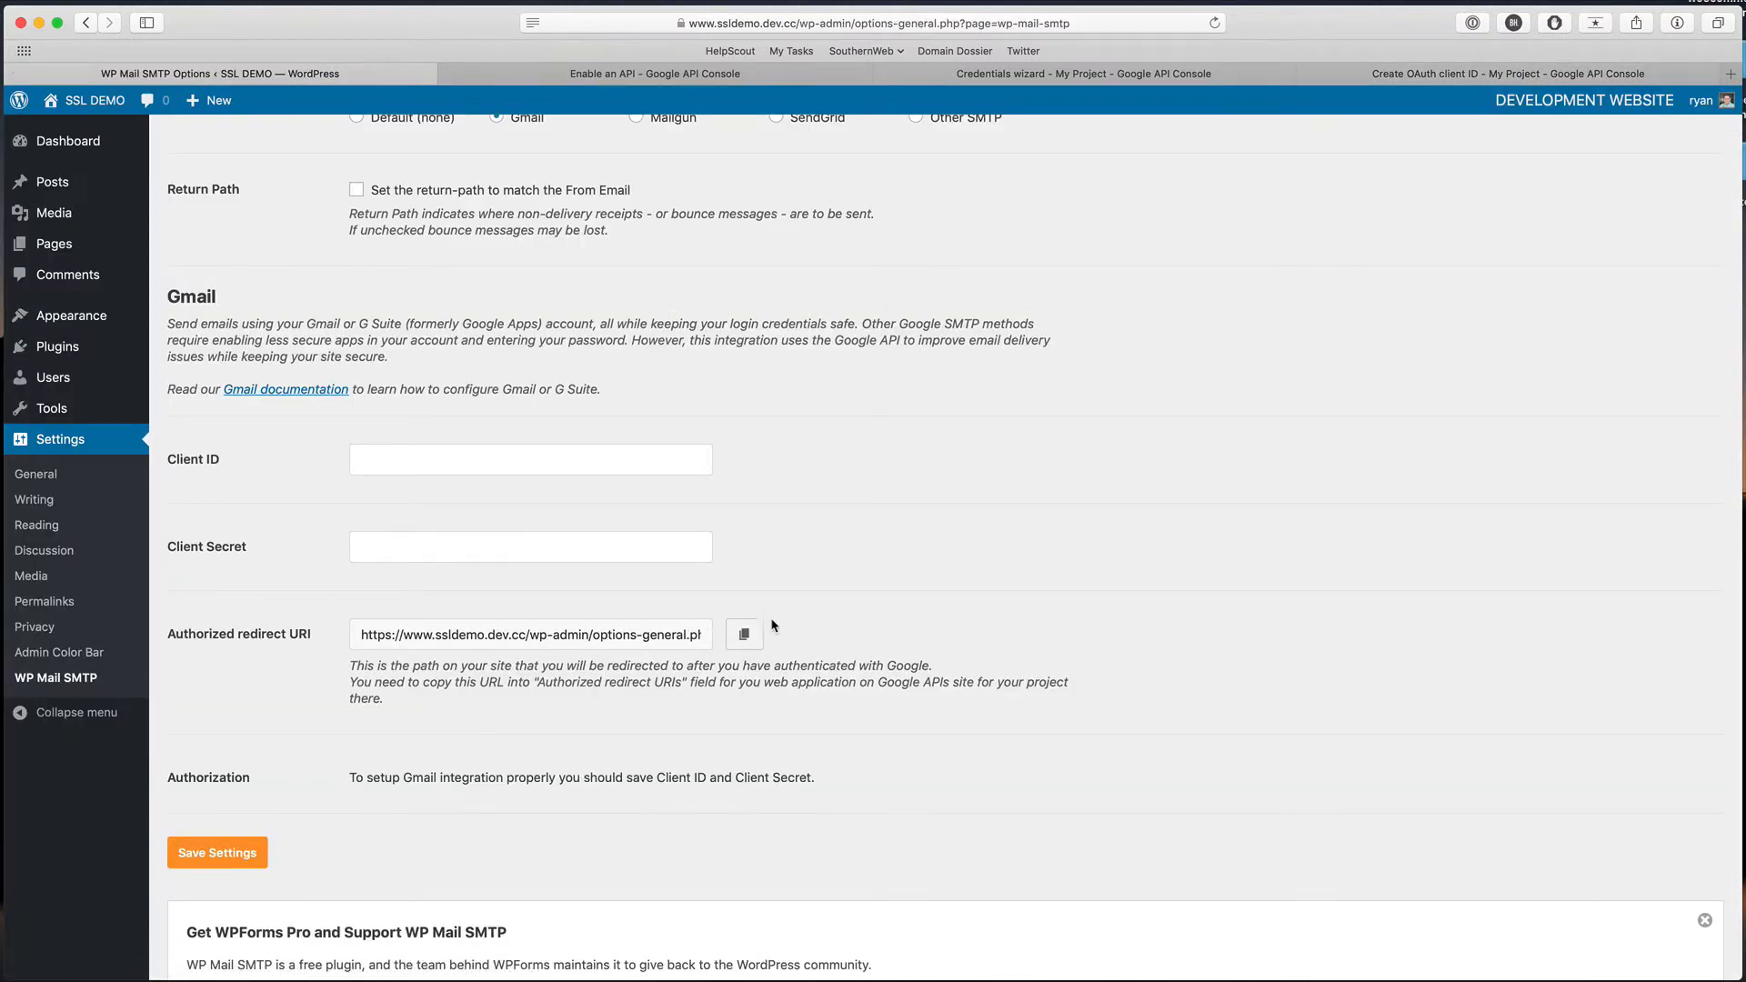
left_click(757, 636)
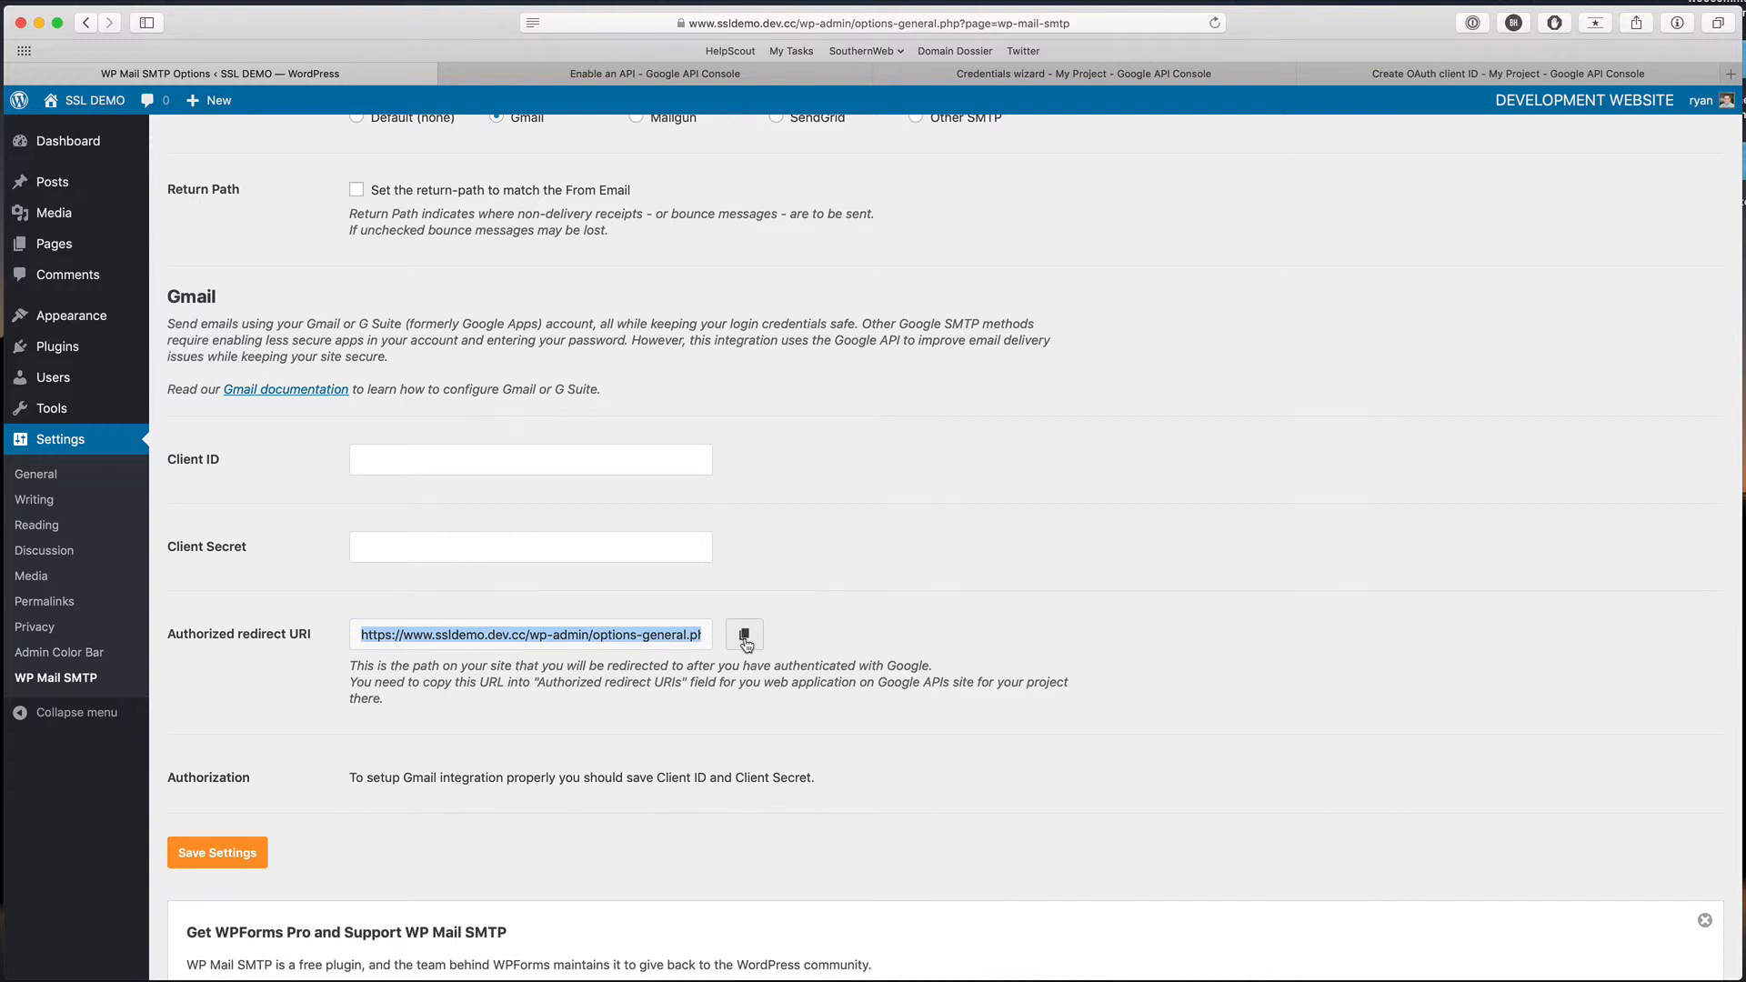
left_click(1373, 80)
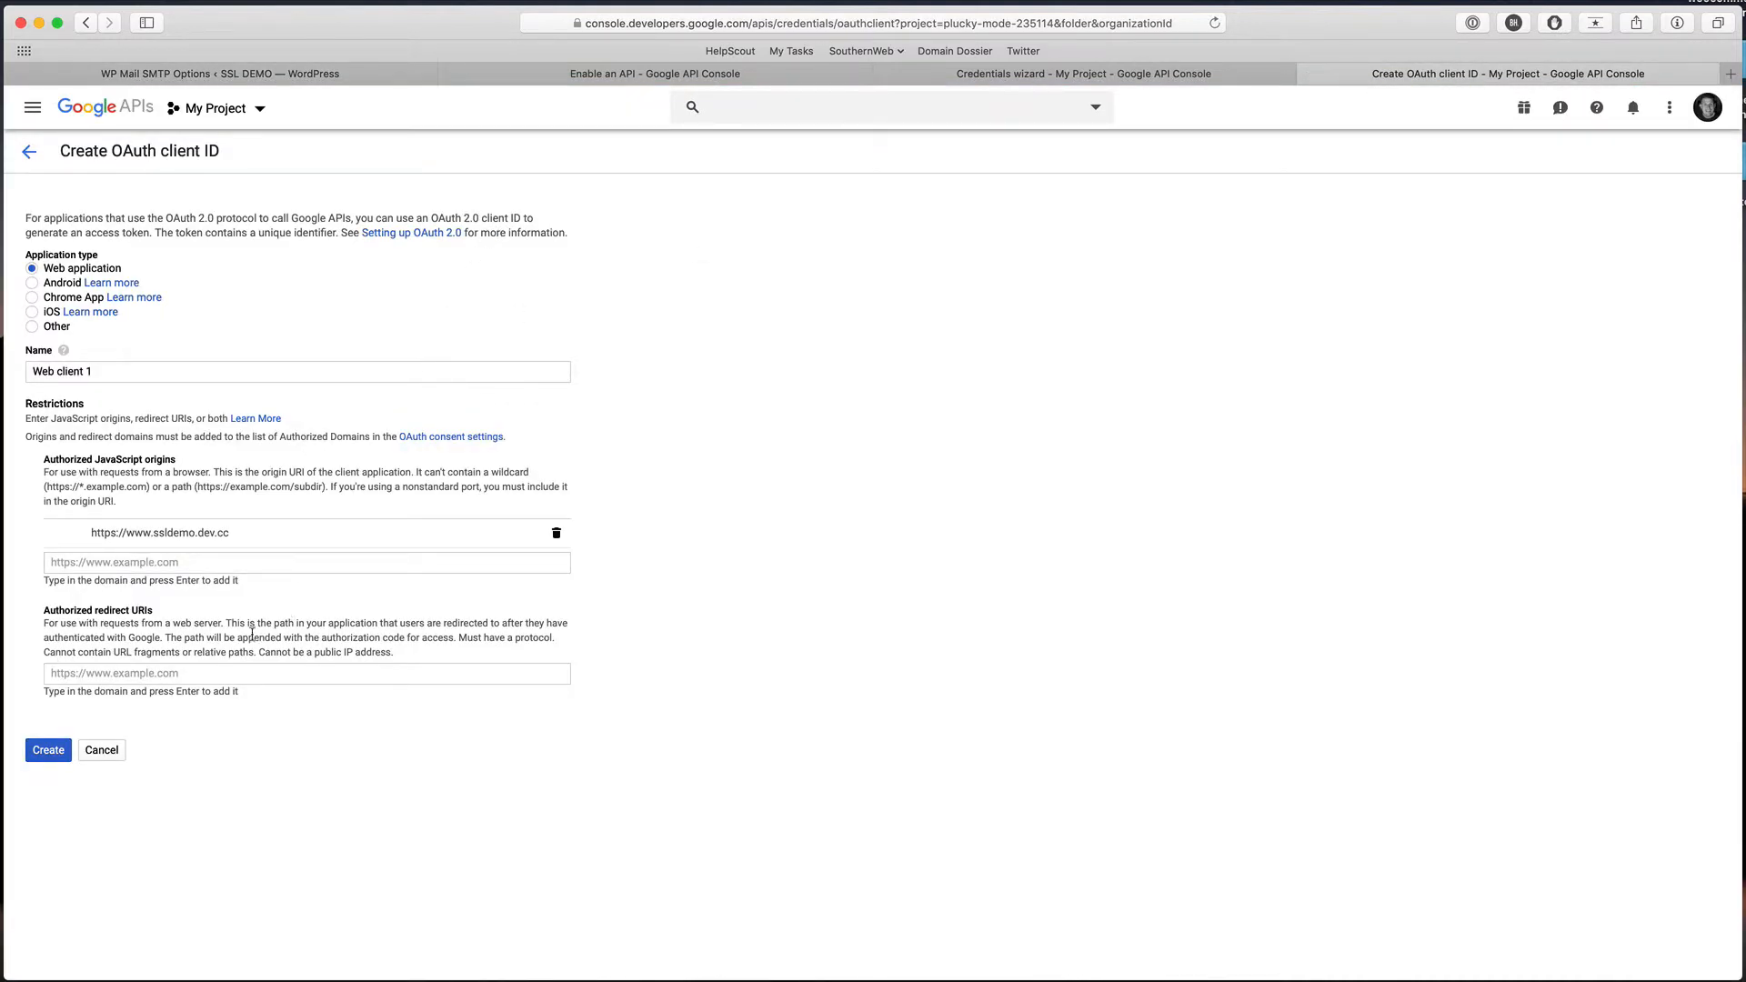
left_click(242, 676)
key("super+v")
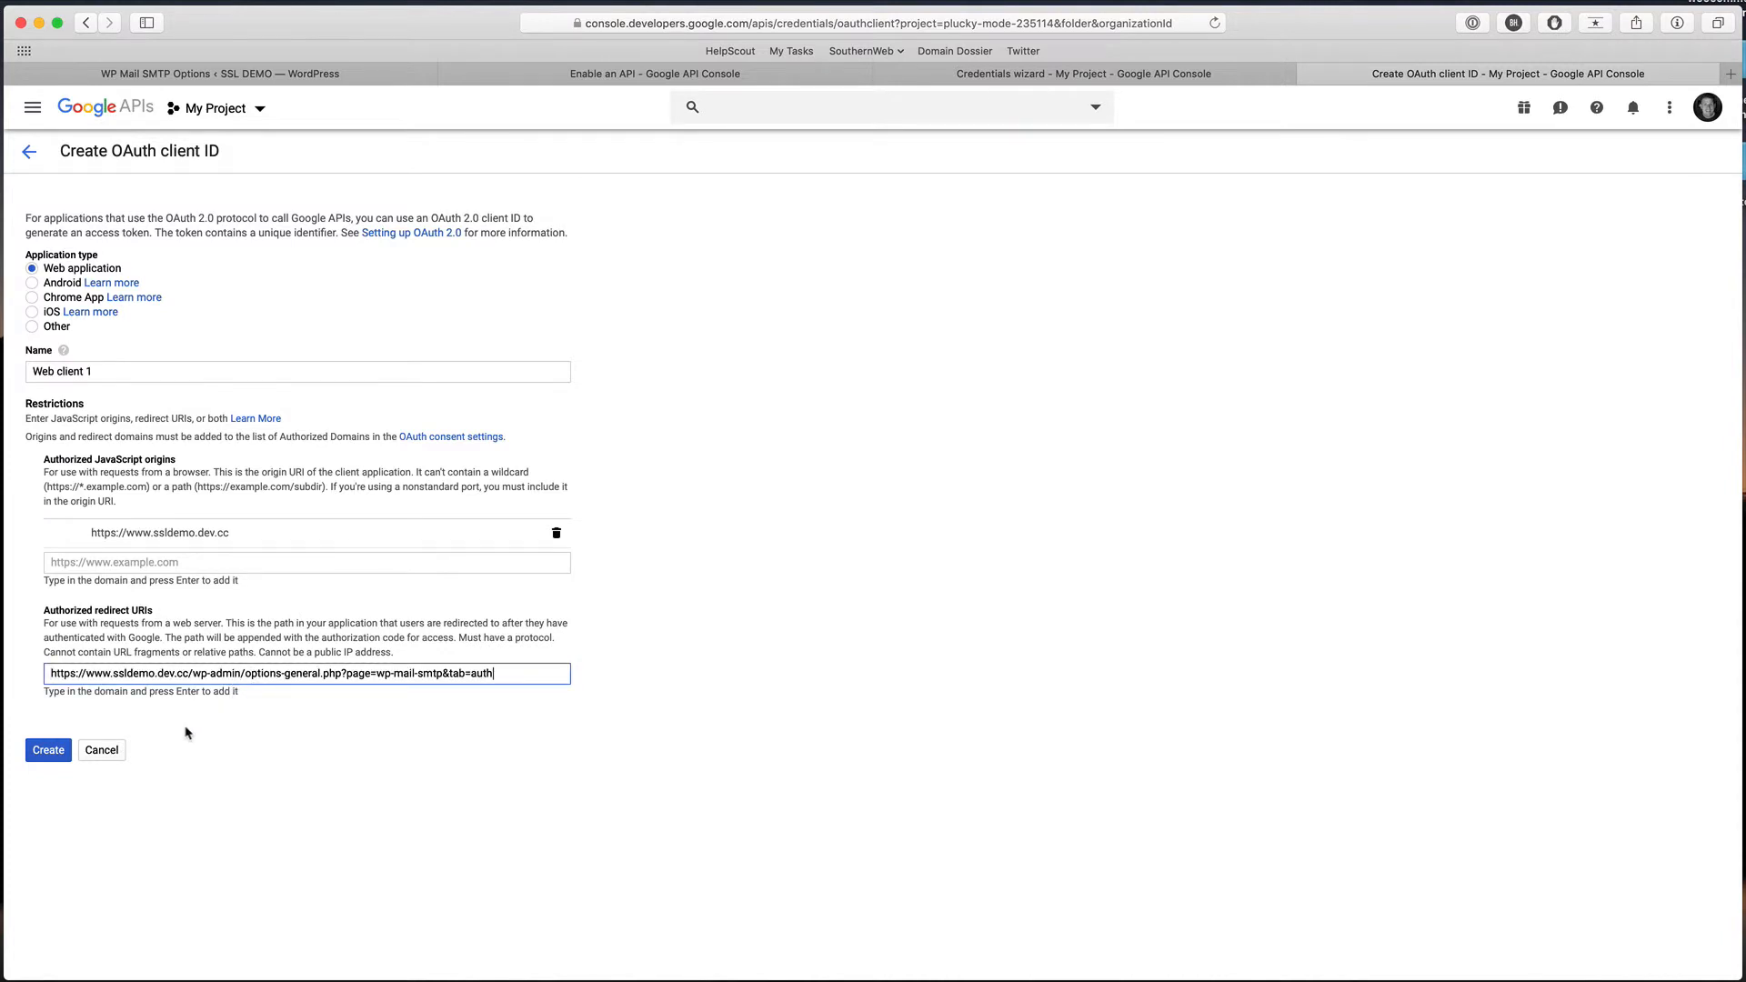
left_click(50, 751)
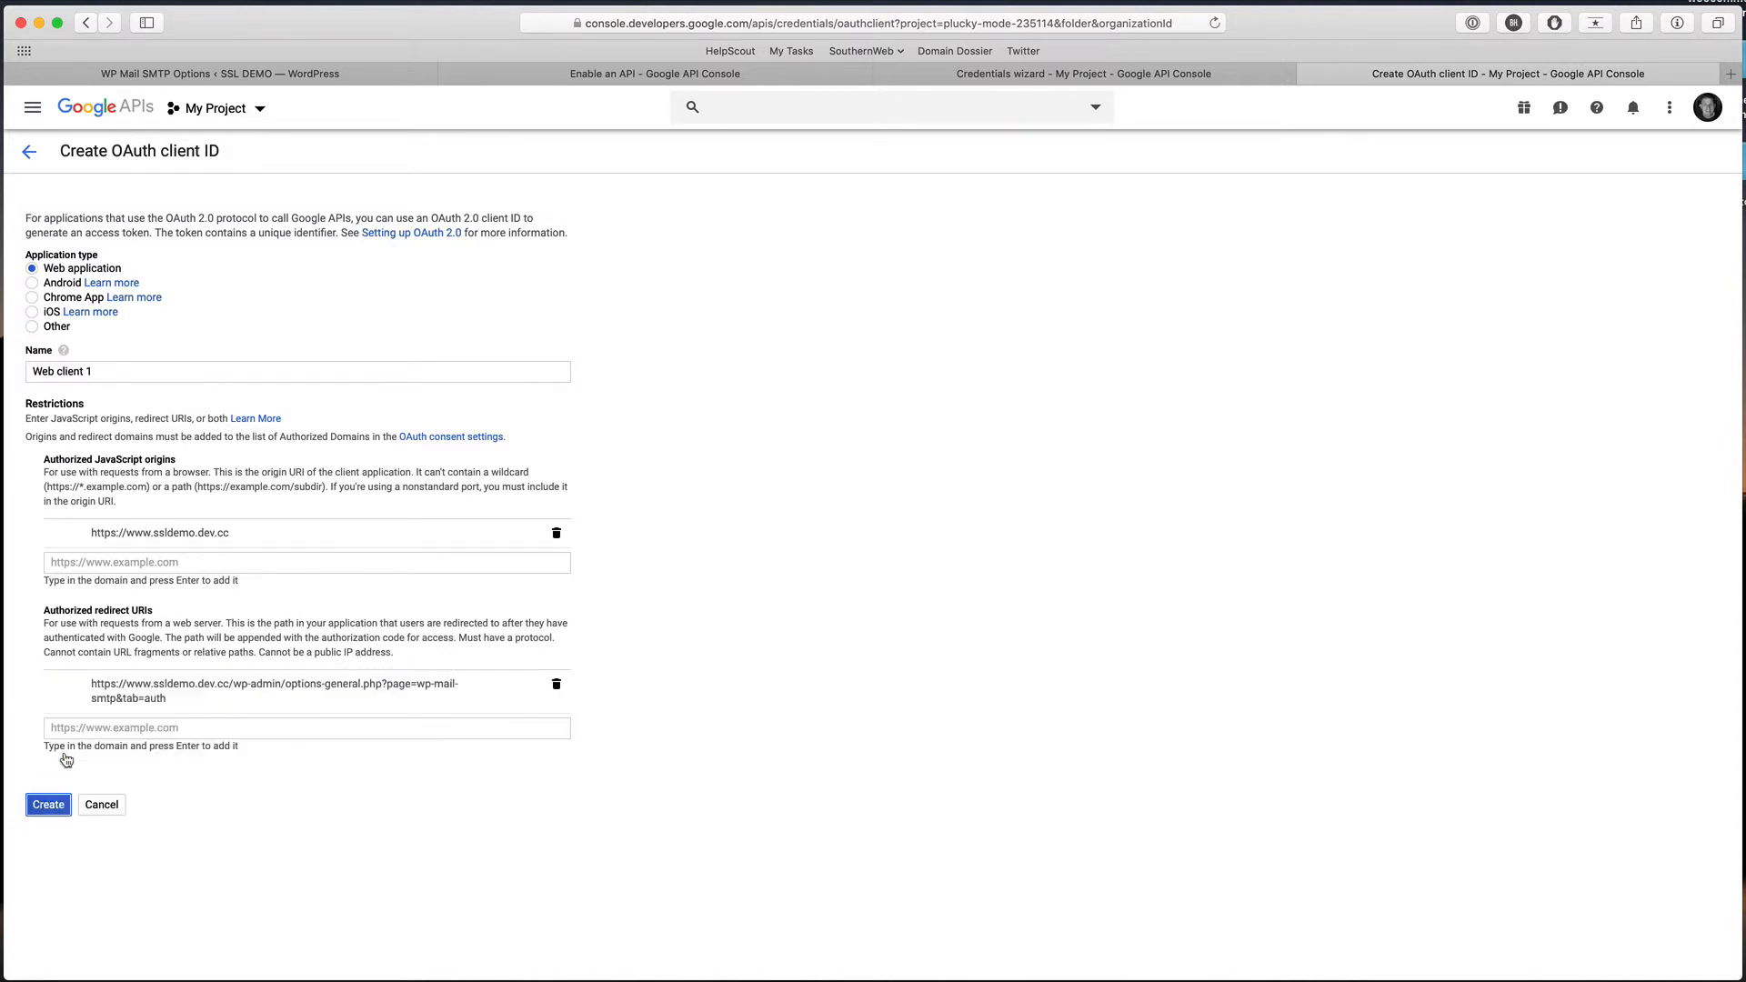
left_click(50, 806)
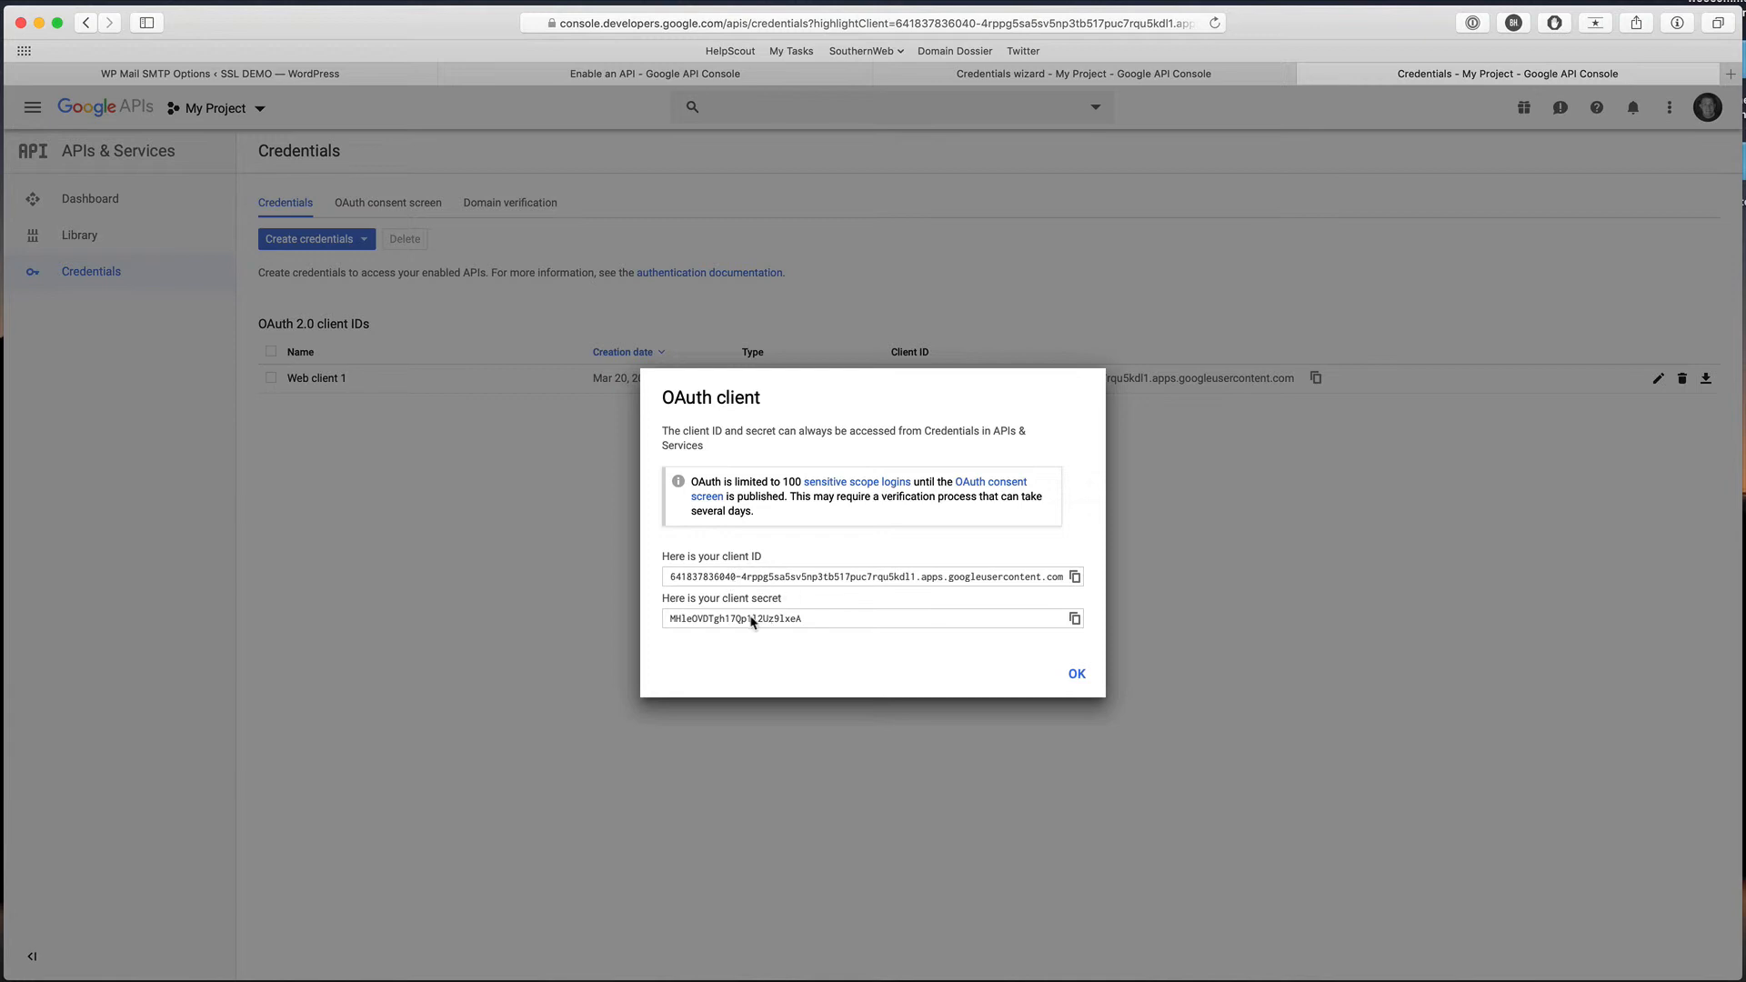
Copy the new OAuth client ID from the Google API Console into the Client ID field of the WP Mail SMTP settings.
left_click(271, 76)
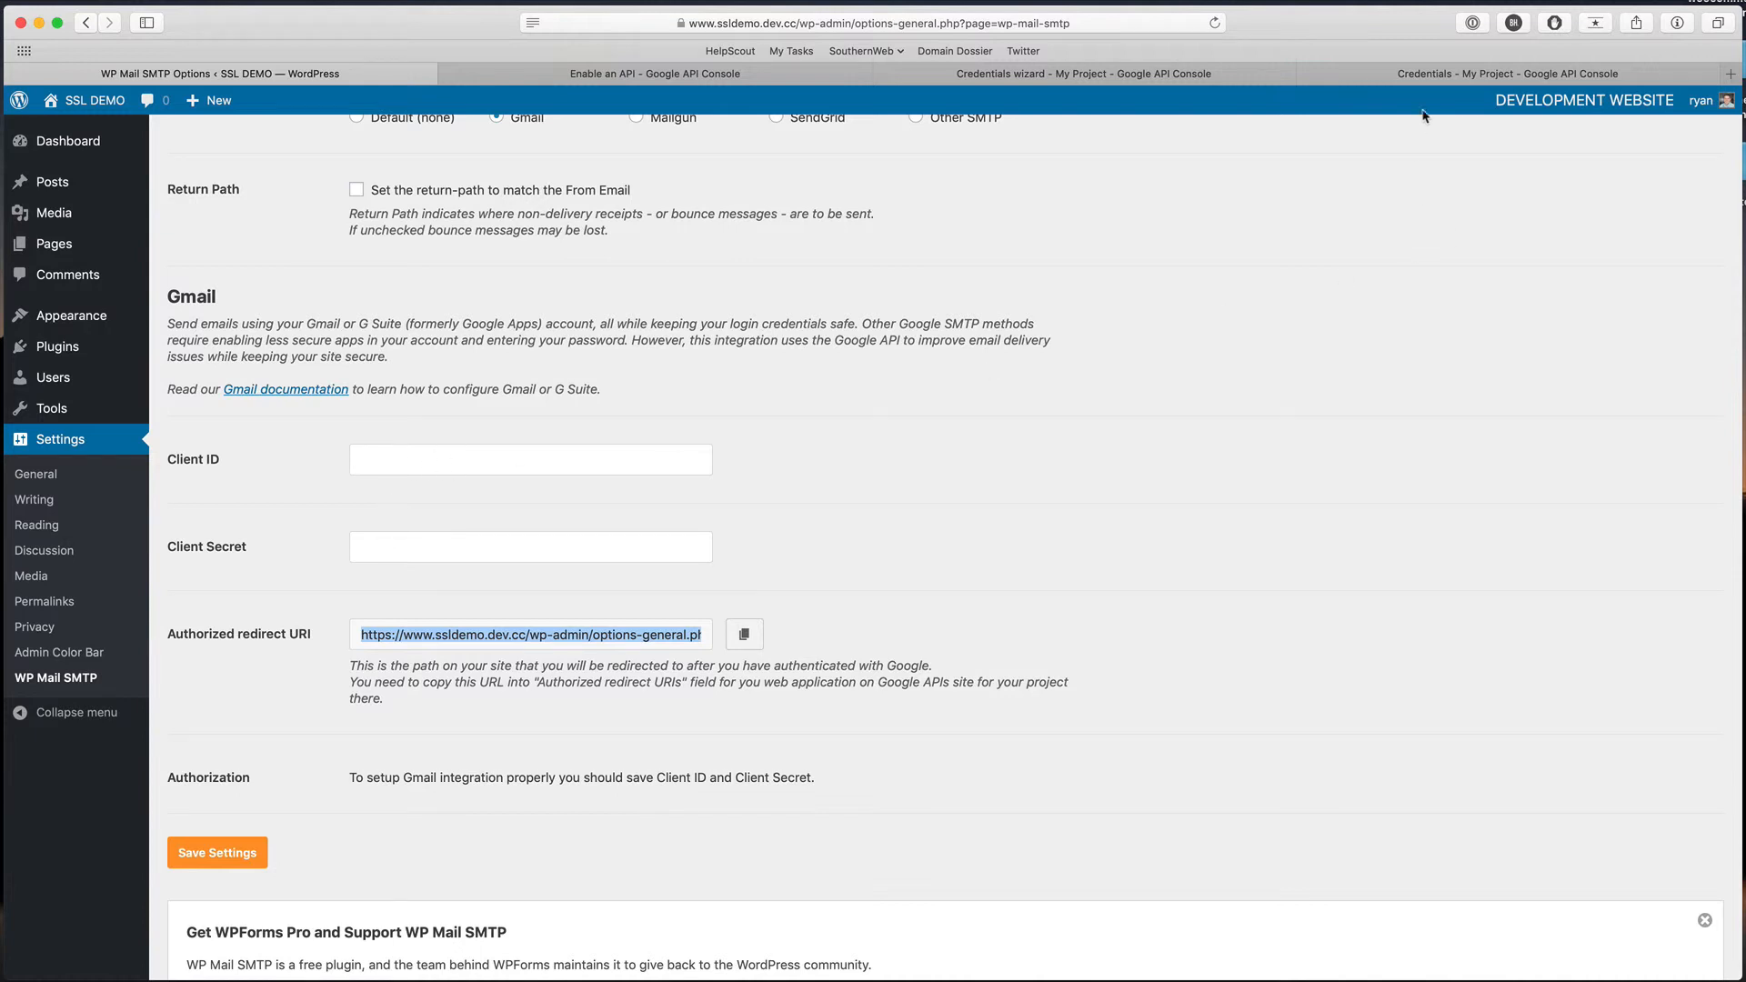
left_click(1423, 75)
left_click(768, 578)
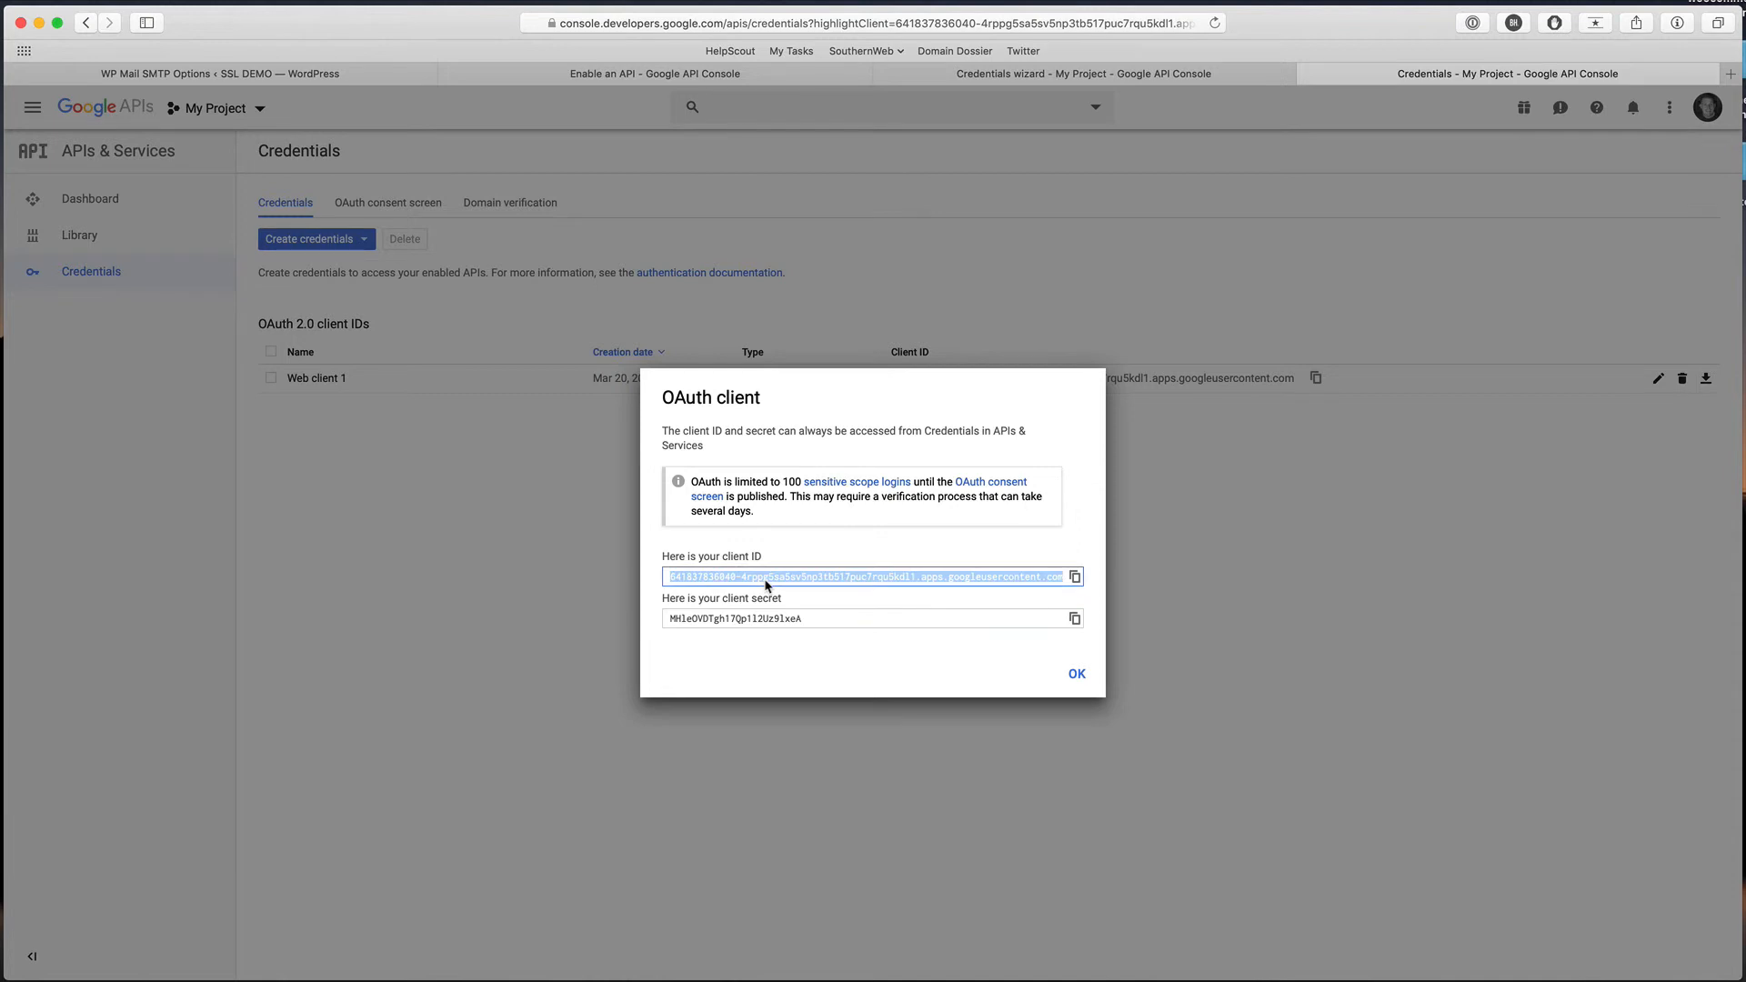
left_click(1076, 578)
left_click(314, 73)
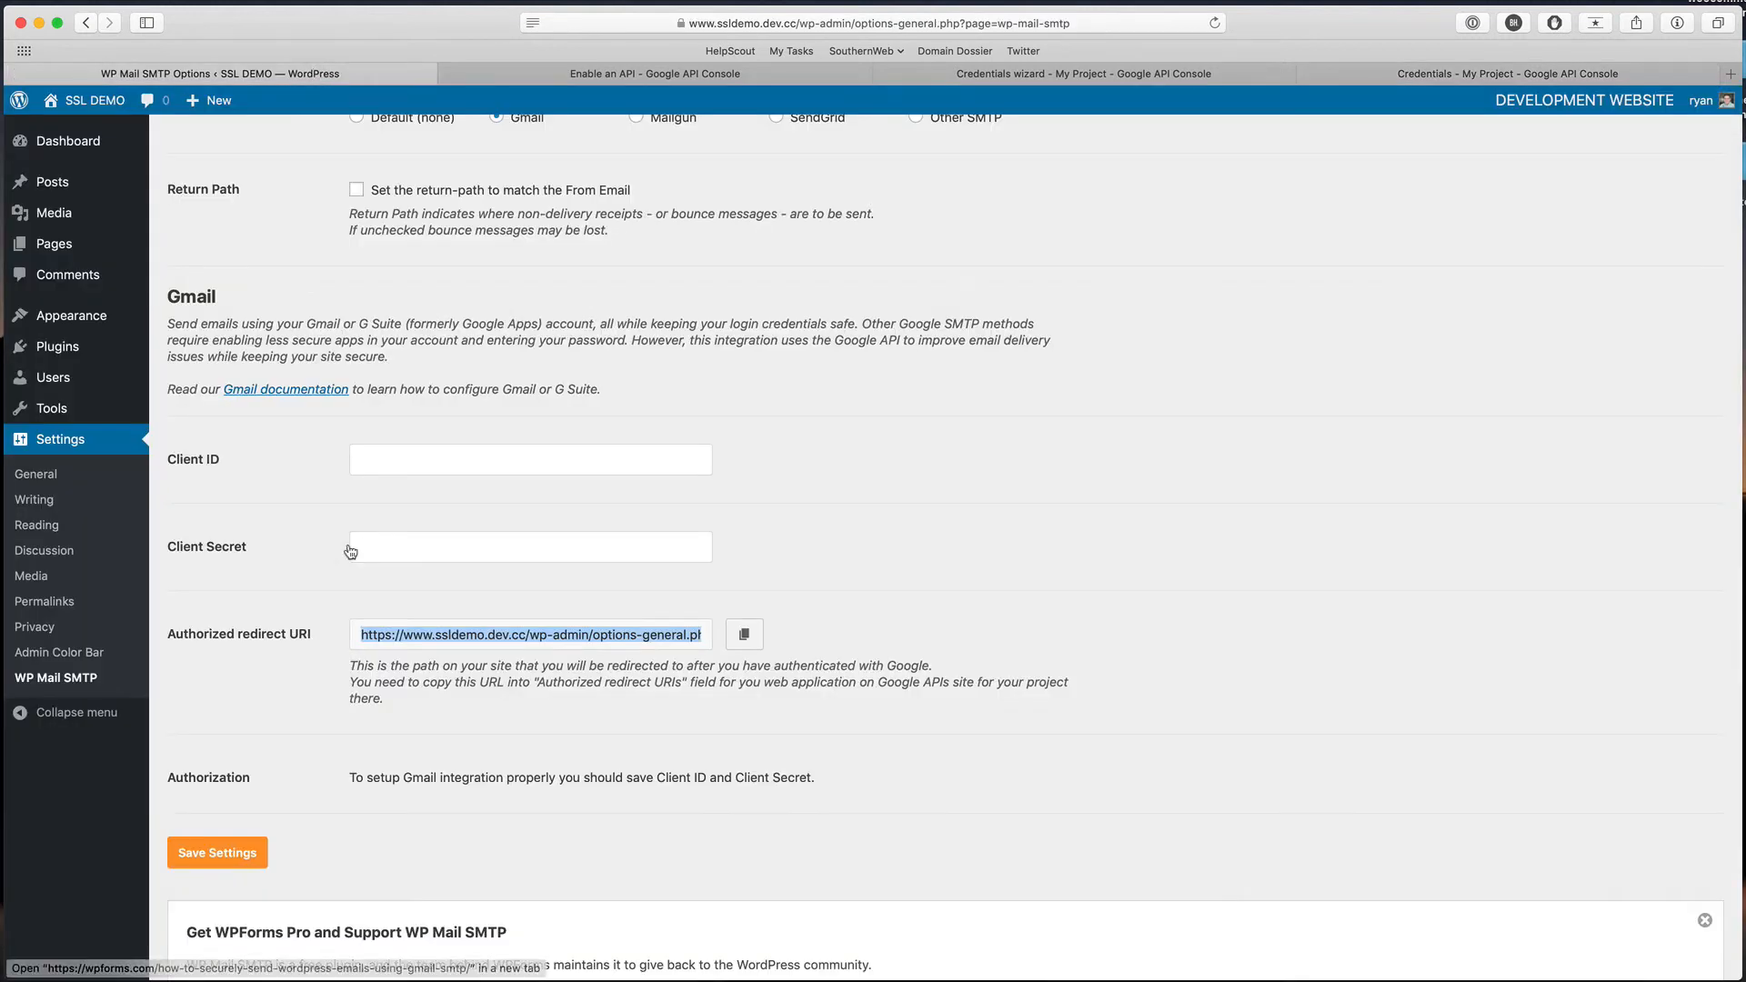
left_click(366, 460)
key("super+v")
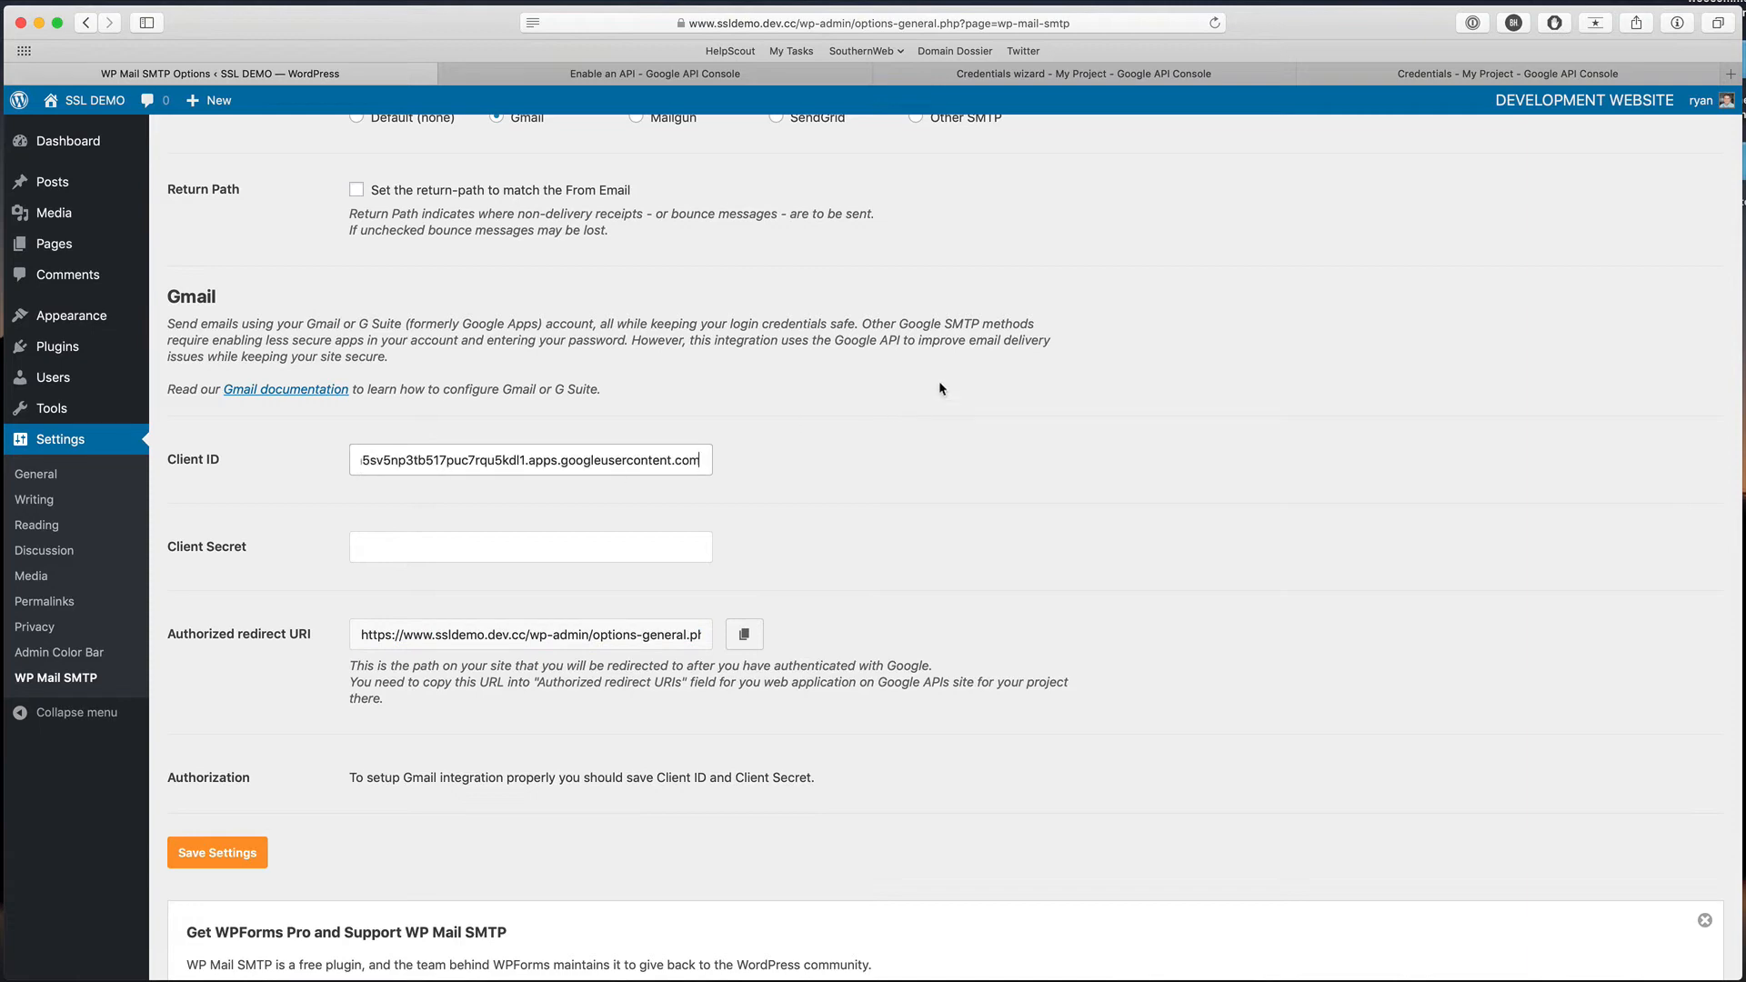
Copy the OAuth client secret from the Google API Console into the Client Secret field of the WP Mail SMTP settings.
left_click(1508, 73)
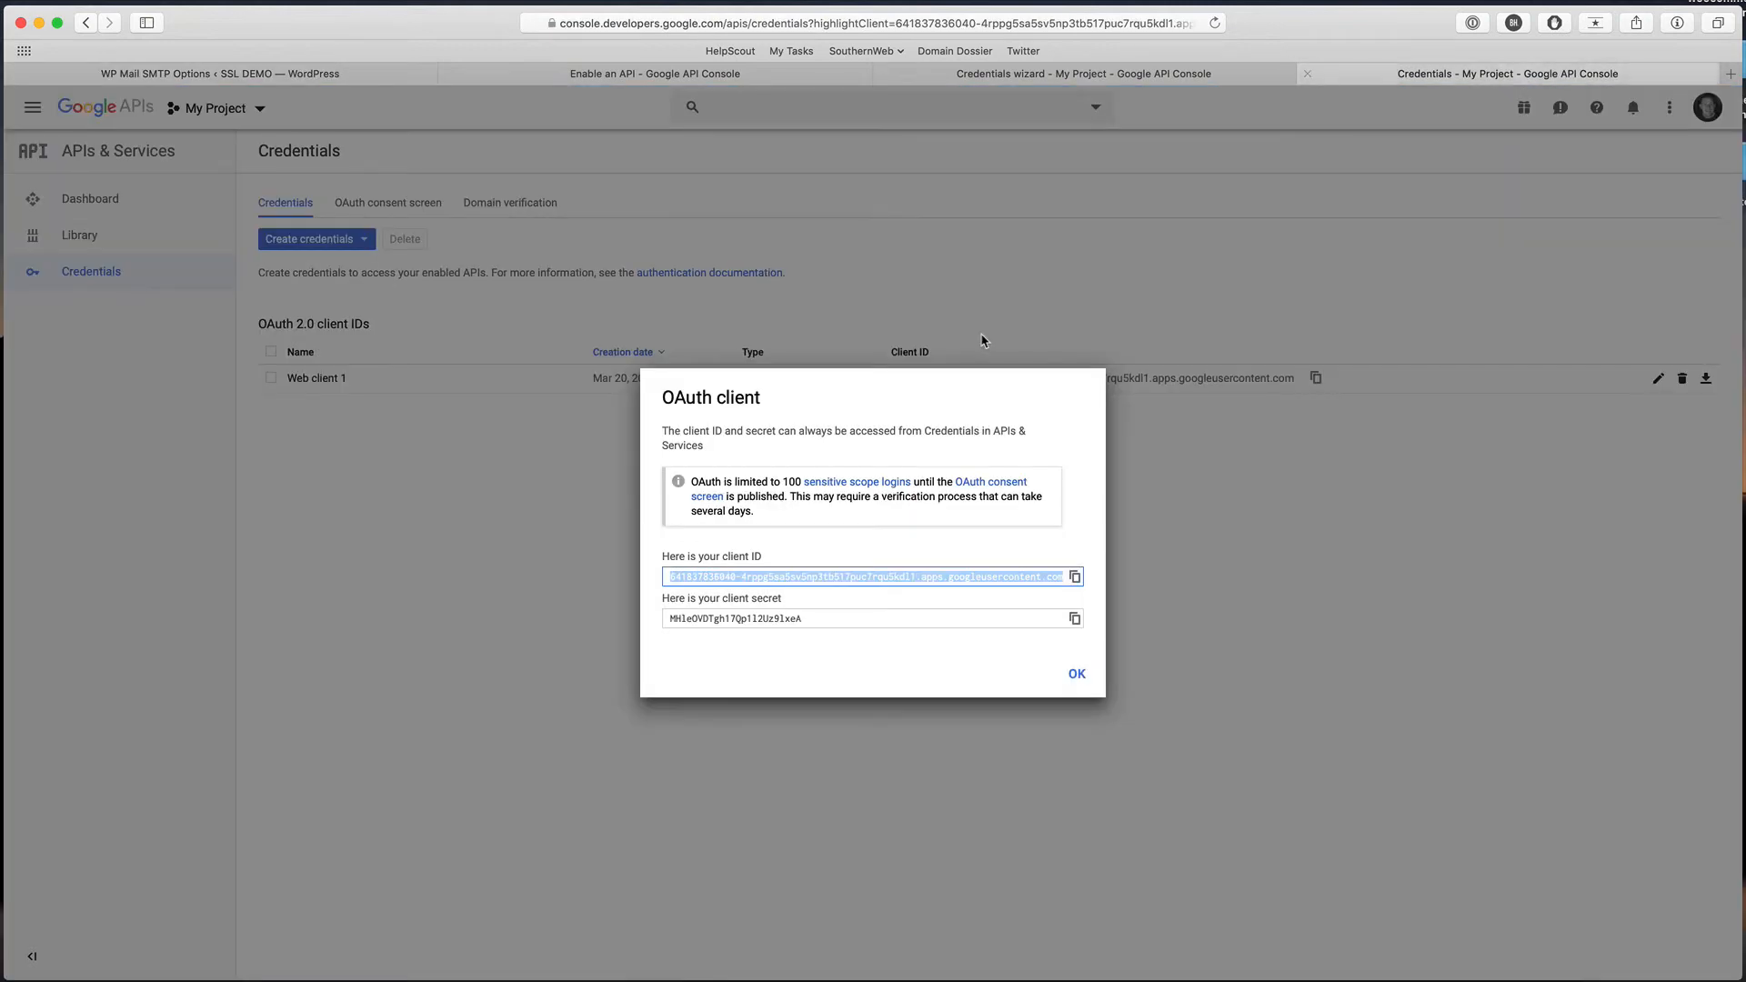
left_click(1077, 621)
left_click(203, 77)
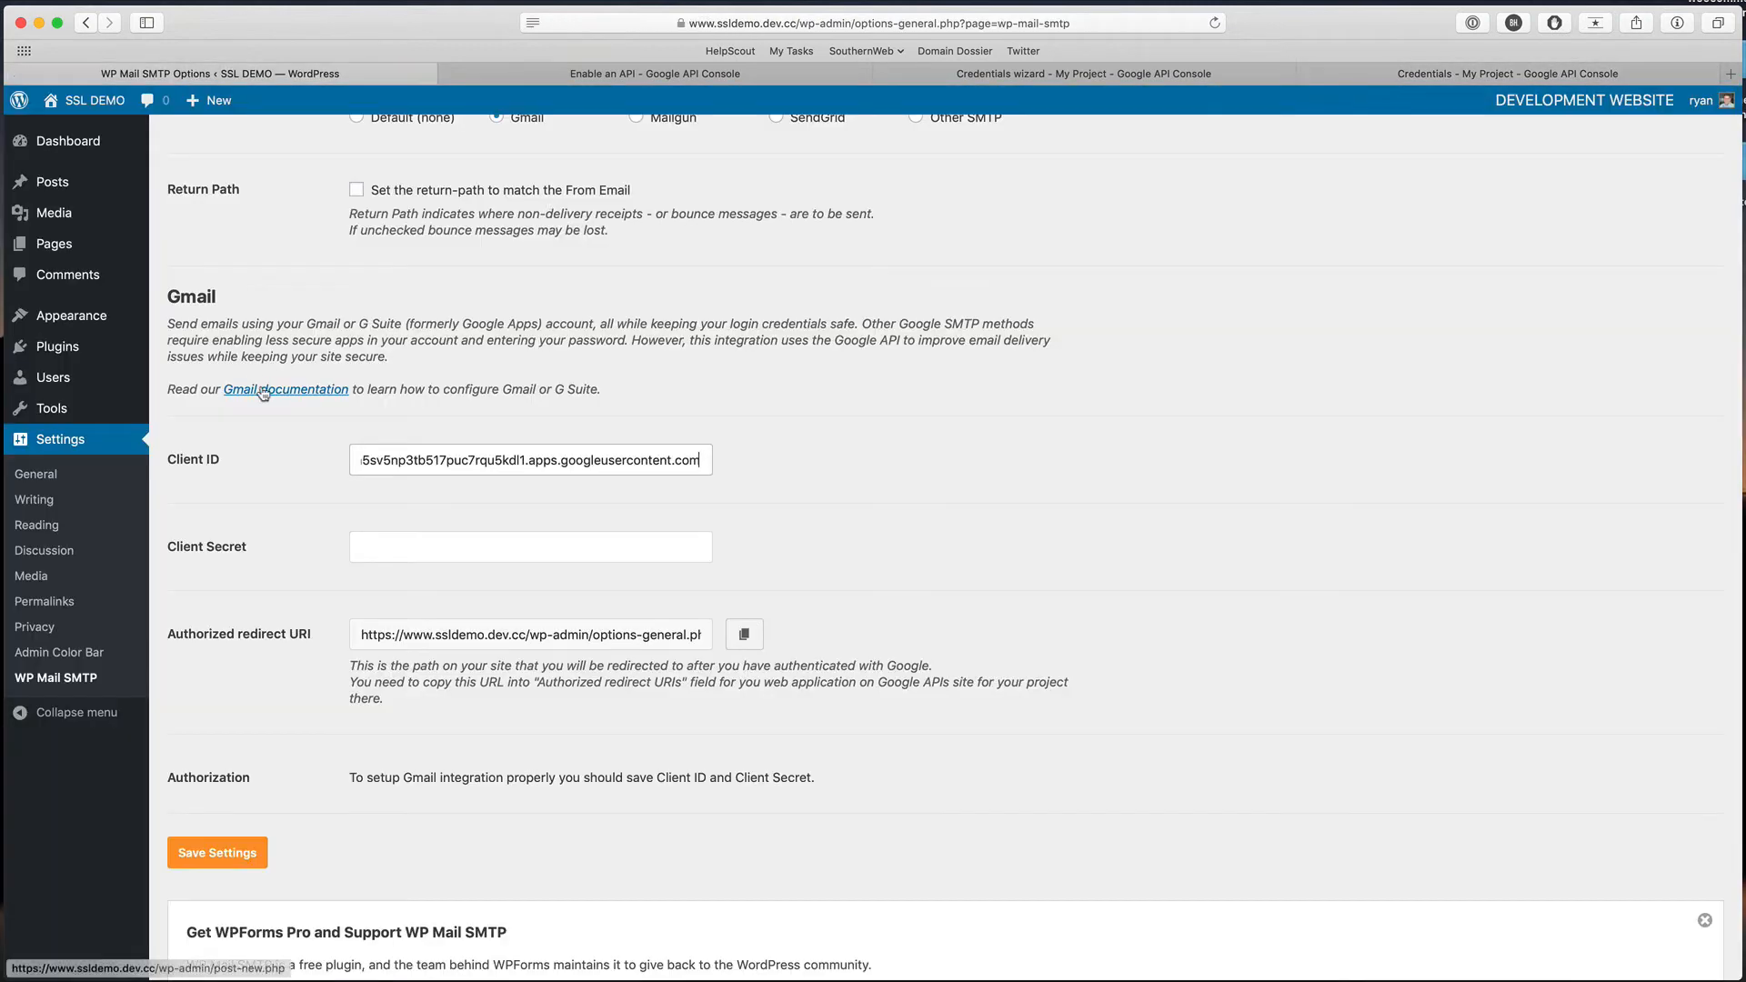
left_click(393, 546)
key("super+v")
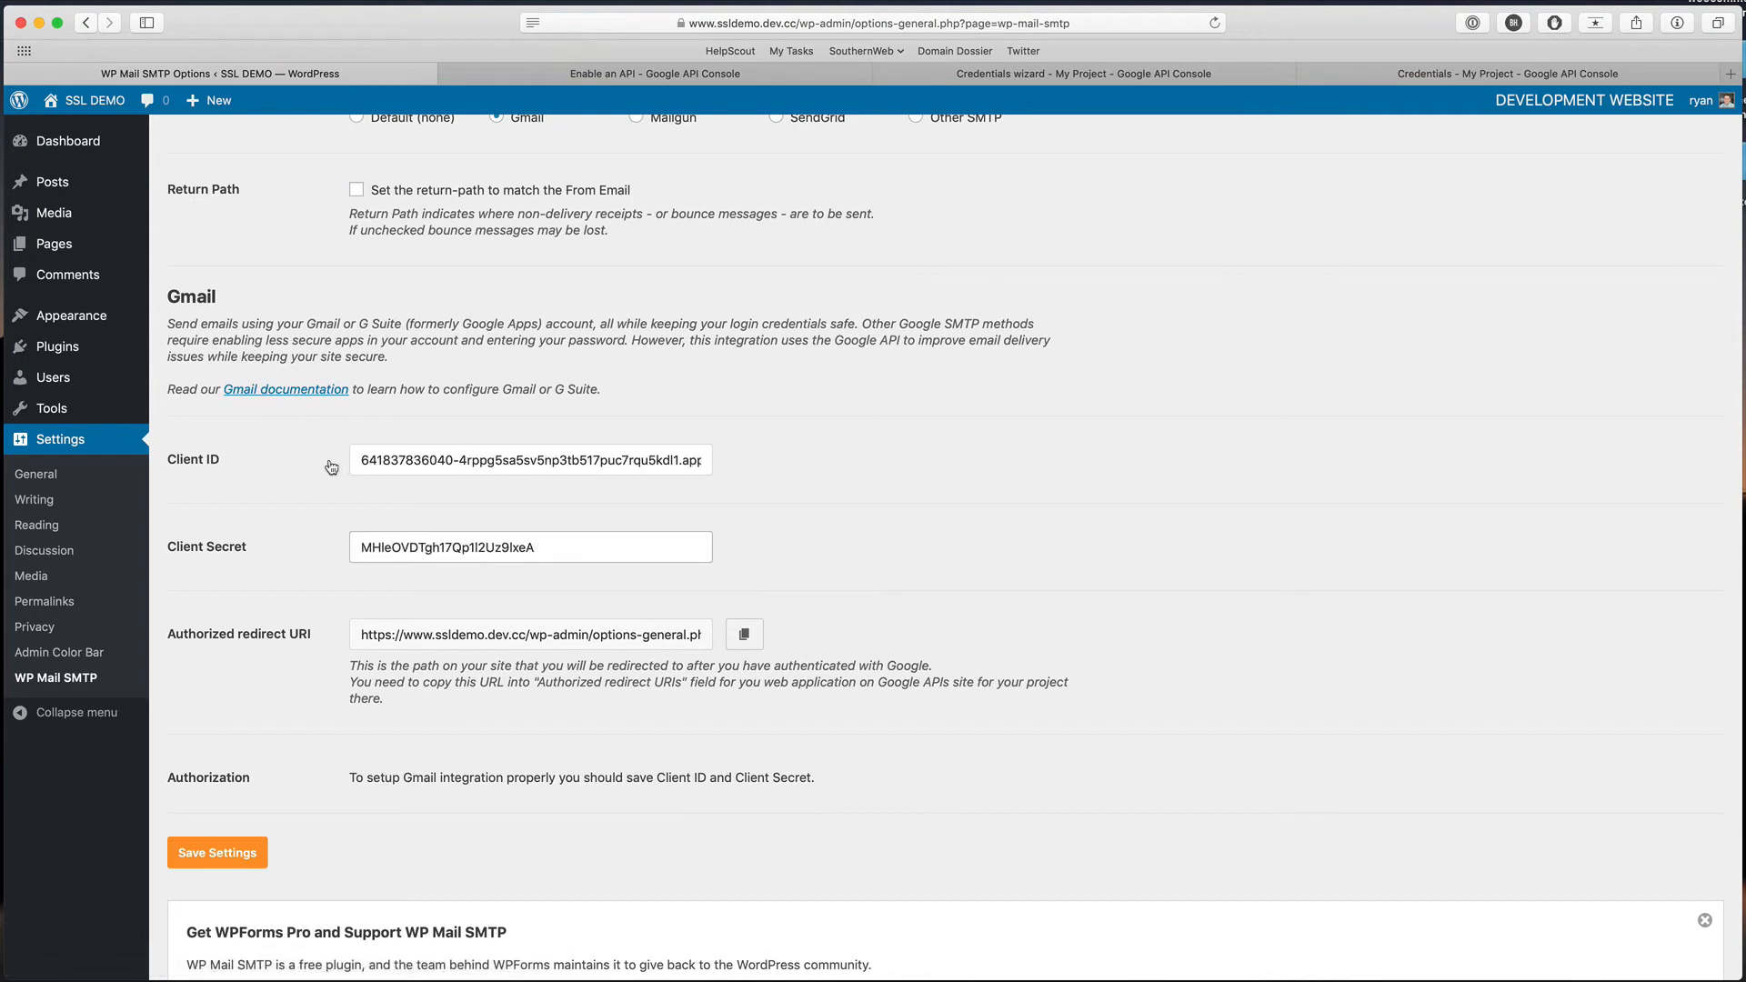
Dismiss the OAuth client details in the Google API Console and save the WP Mail SMTP settings.
left_click(1384, 77)
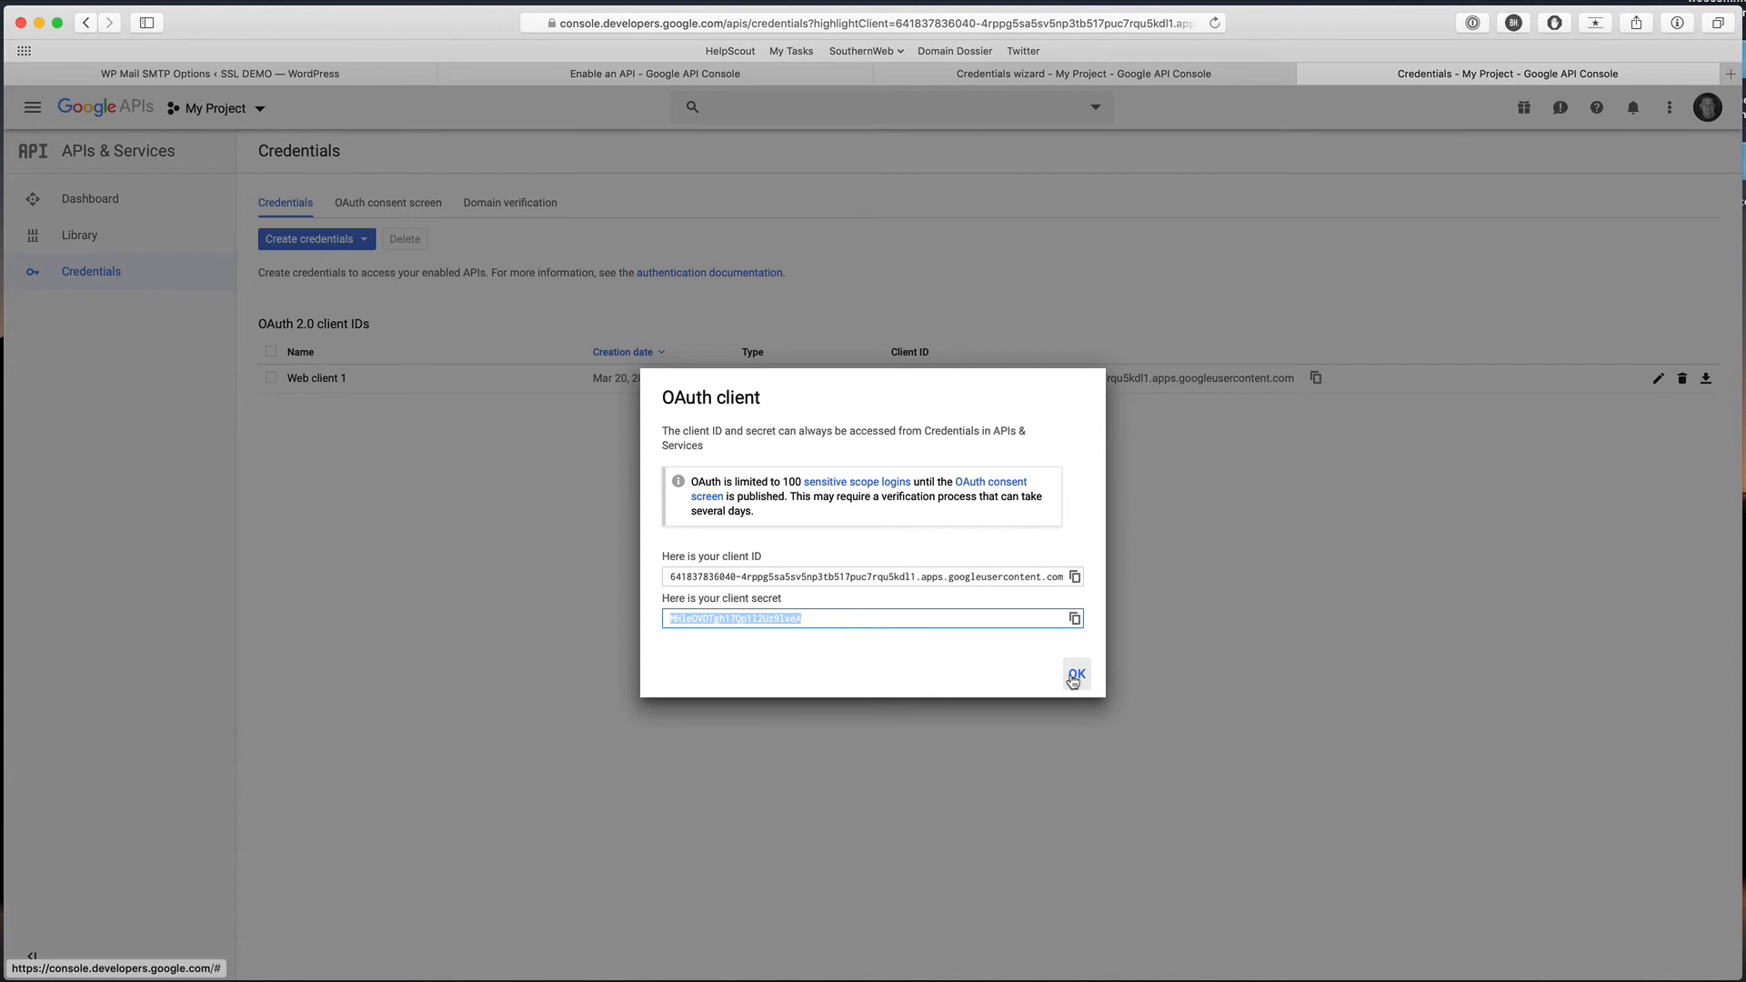
left_click(1073, 681)
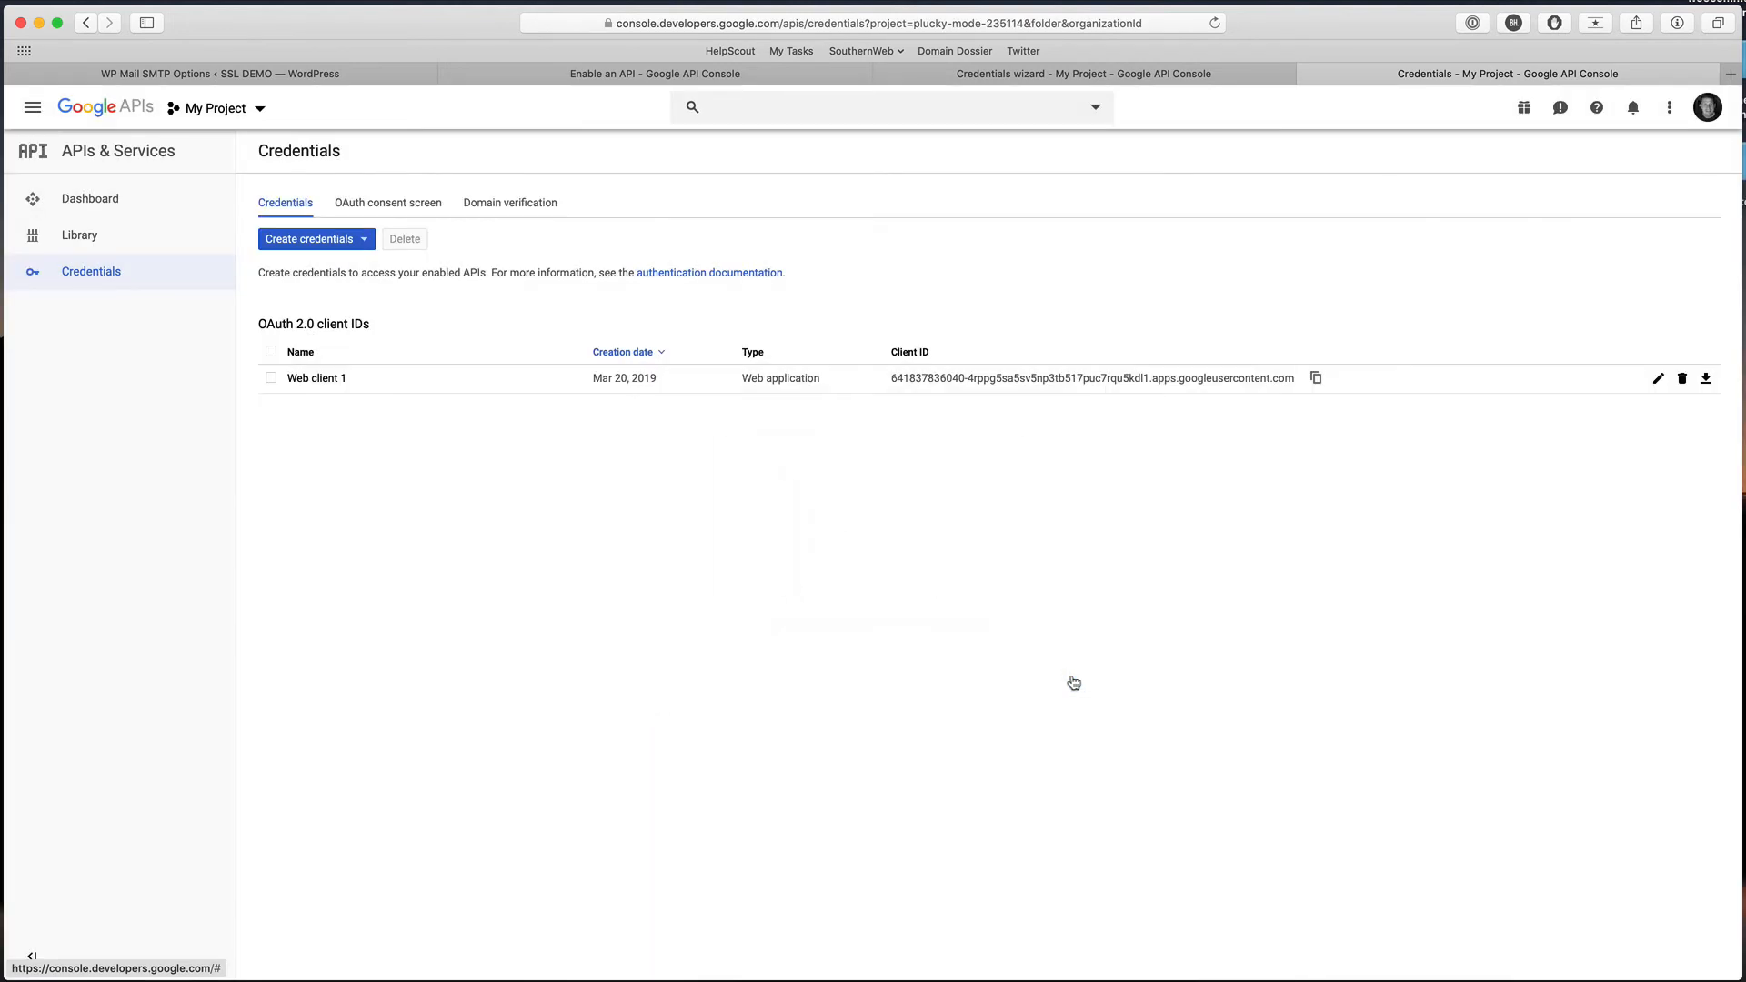
left_click(200, 75)
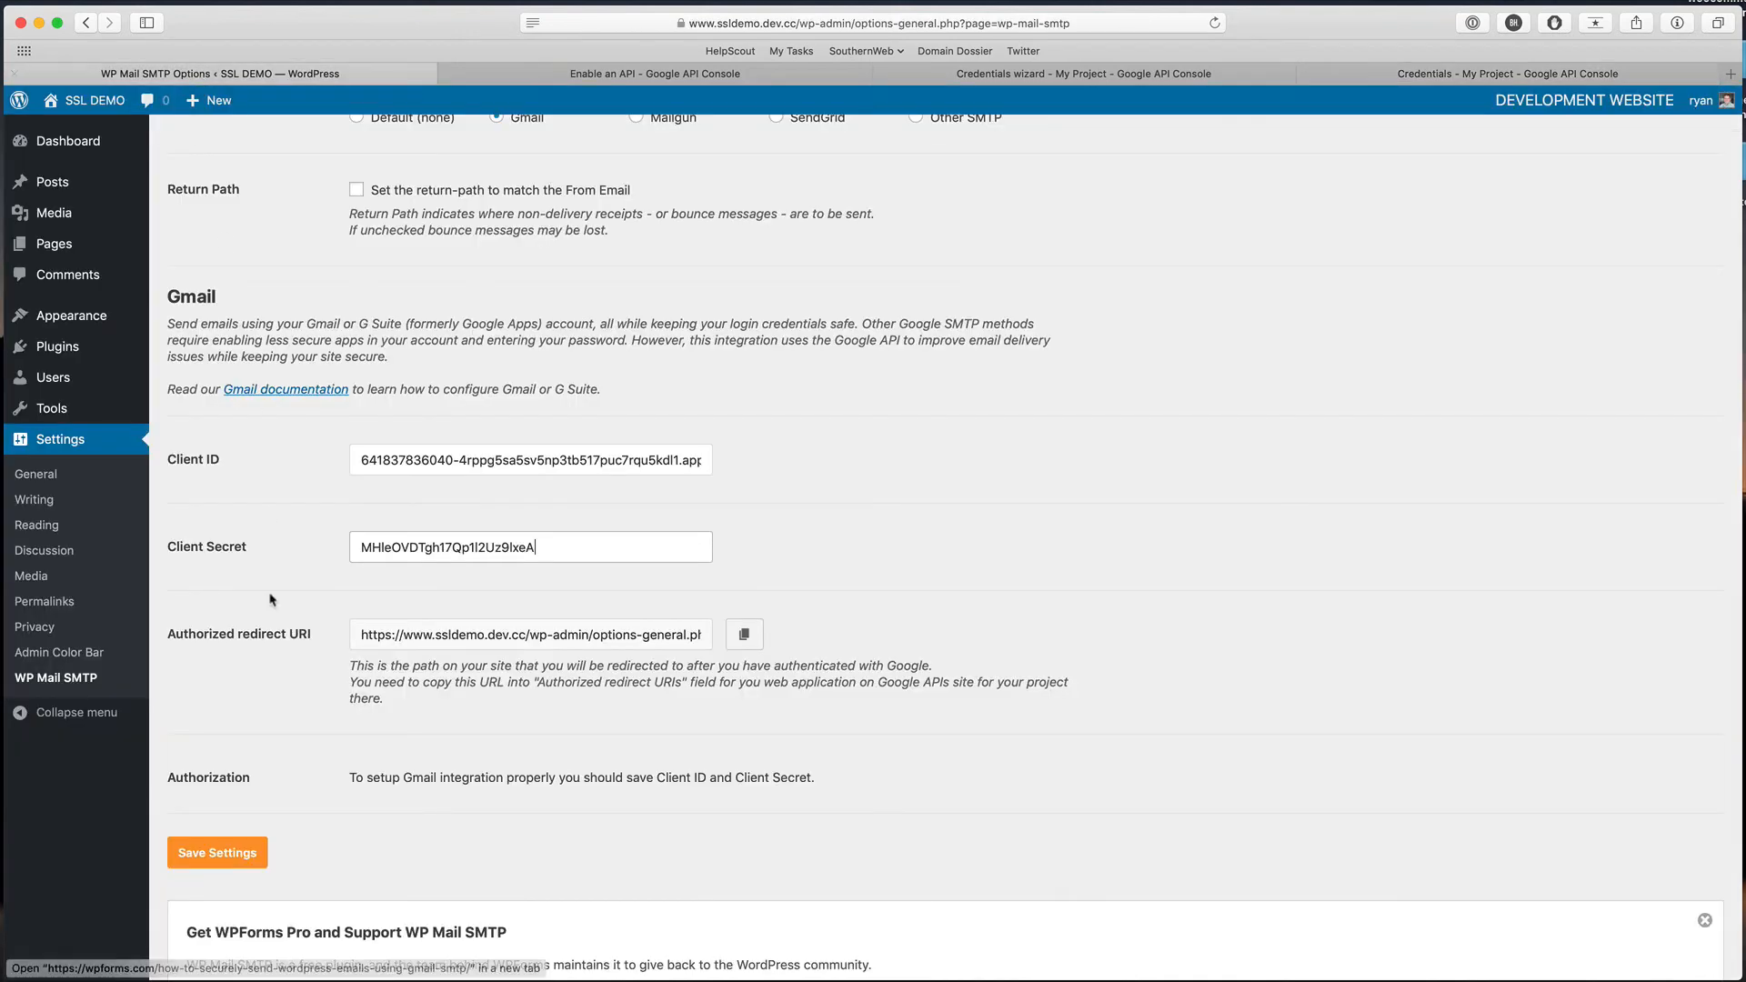
left_click(216, 852)
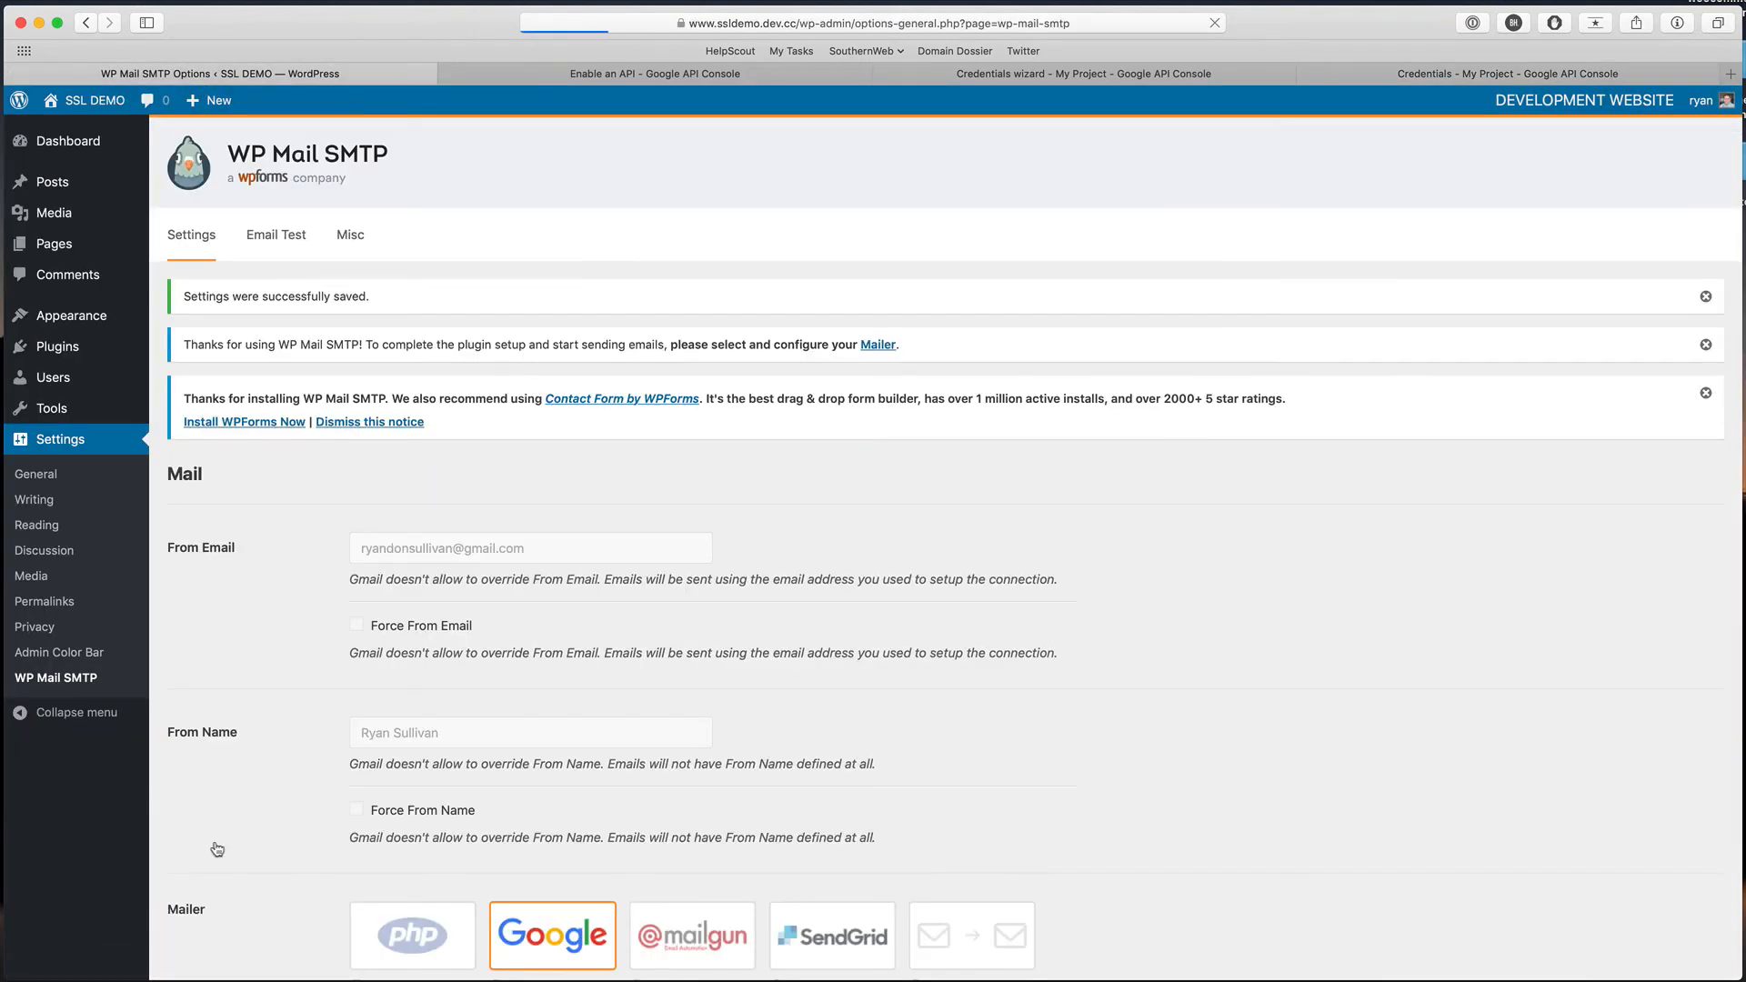
Look over the saved WP Mail SMTP settings and open the plugin's Email Test page.
scroll(265, 511, "down", 5)
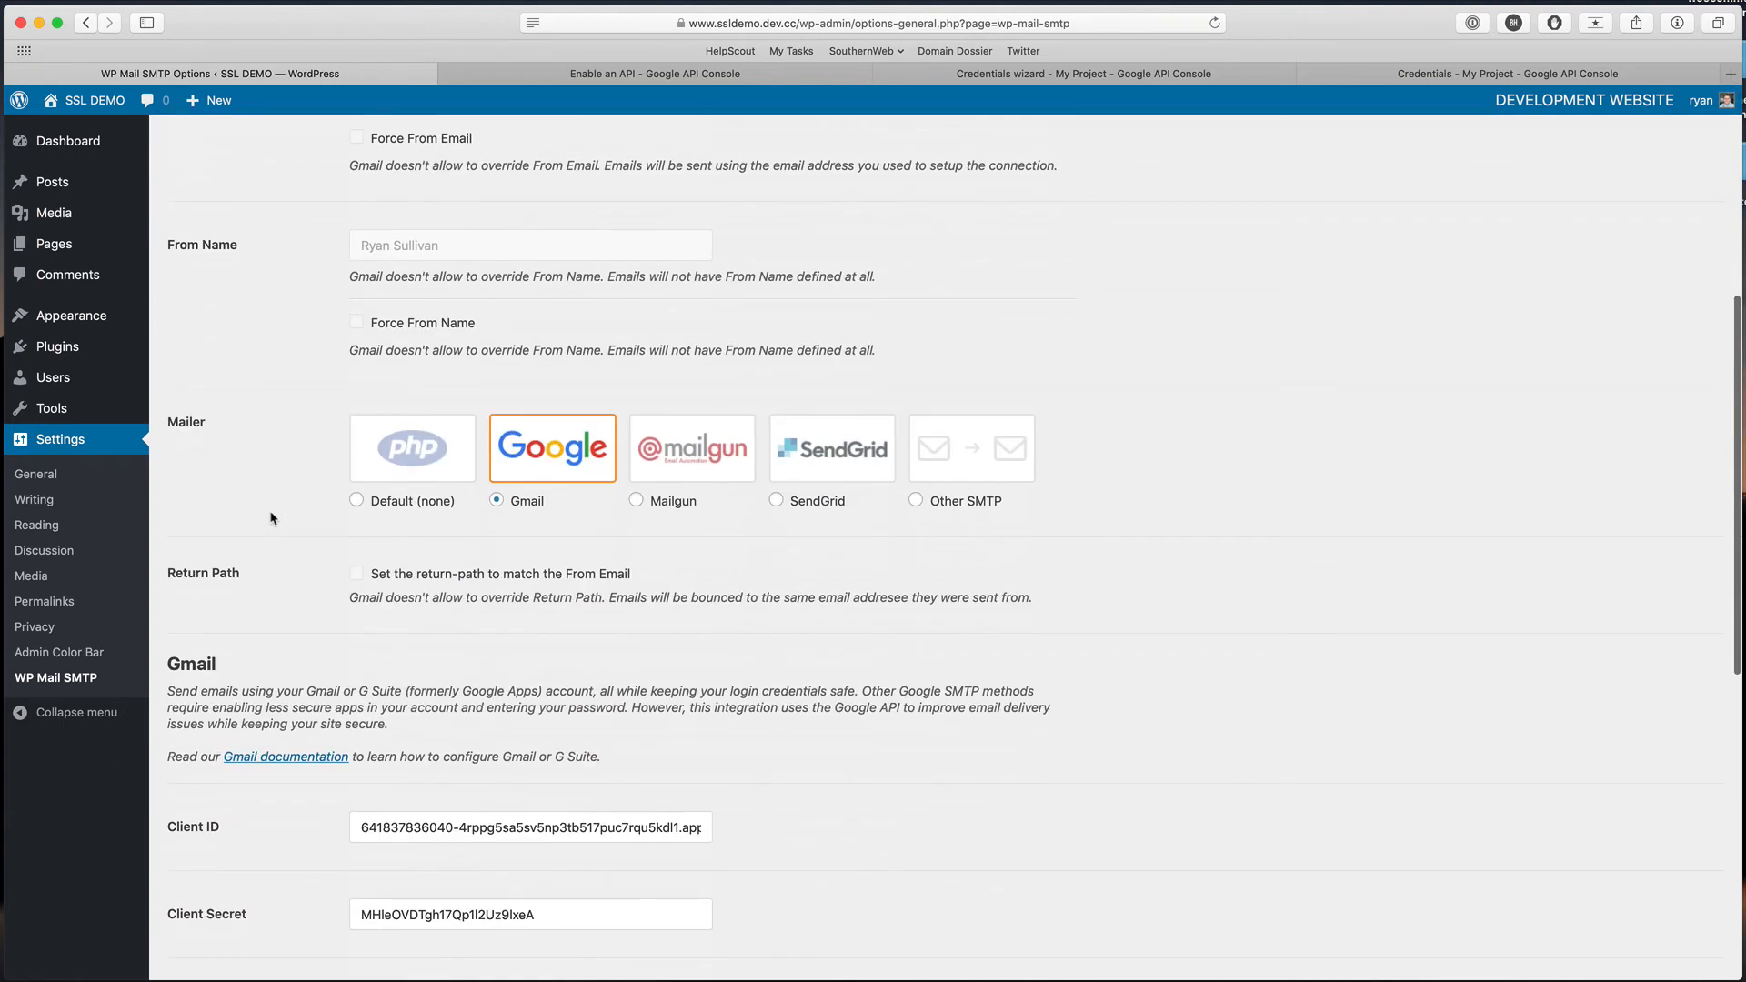
scroll(273, 514, "up", 3)
scroll(271, 518, "up", 2)
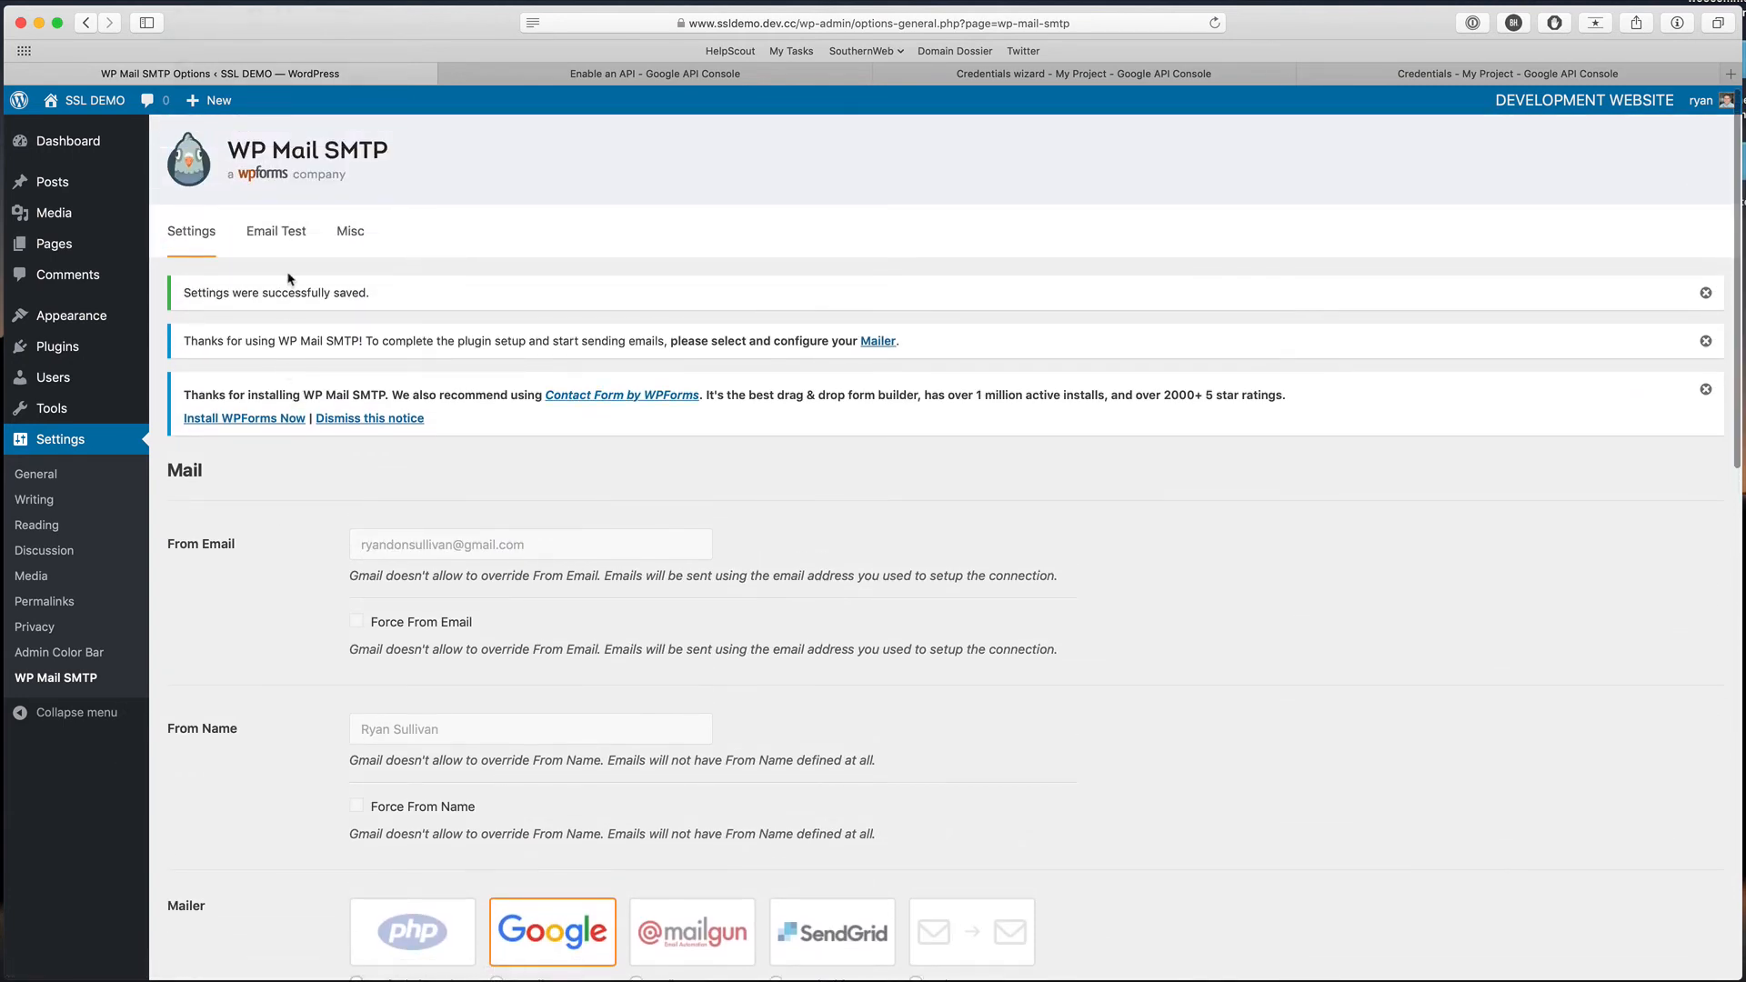
left_click(273, 245)
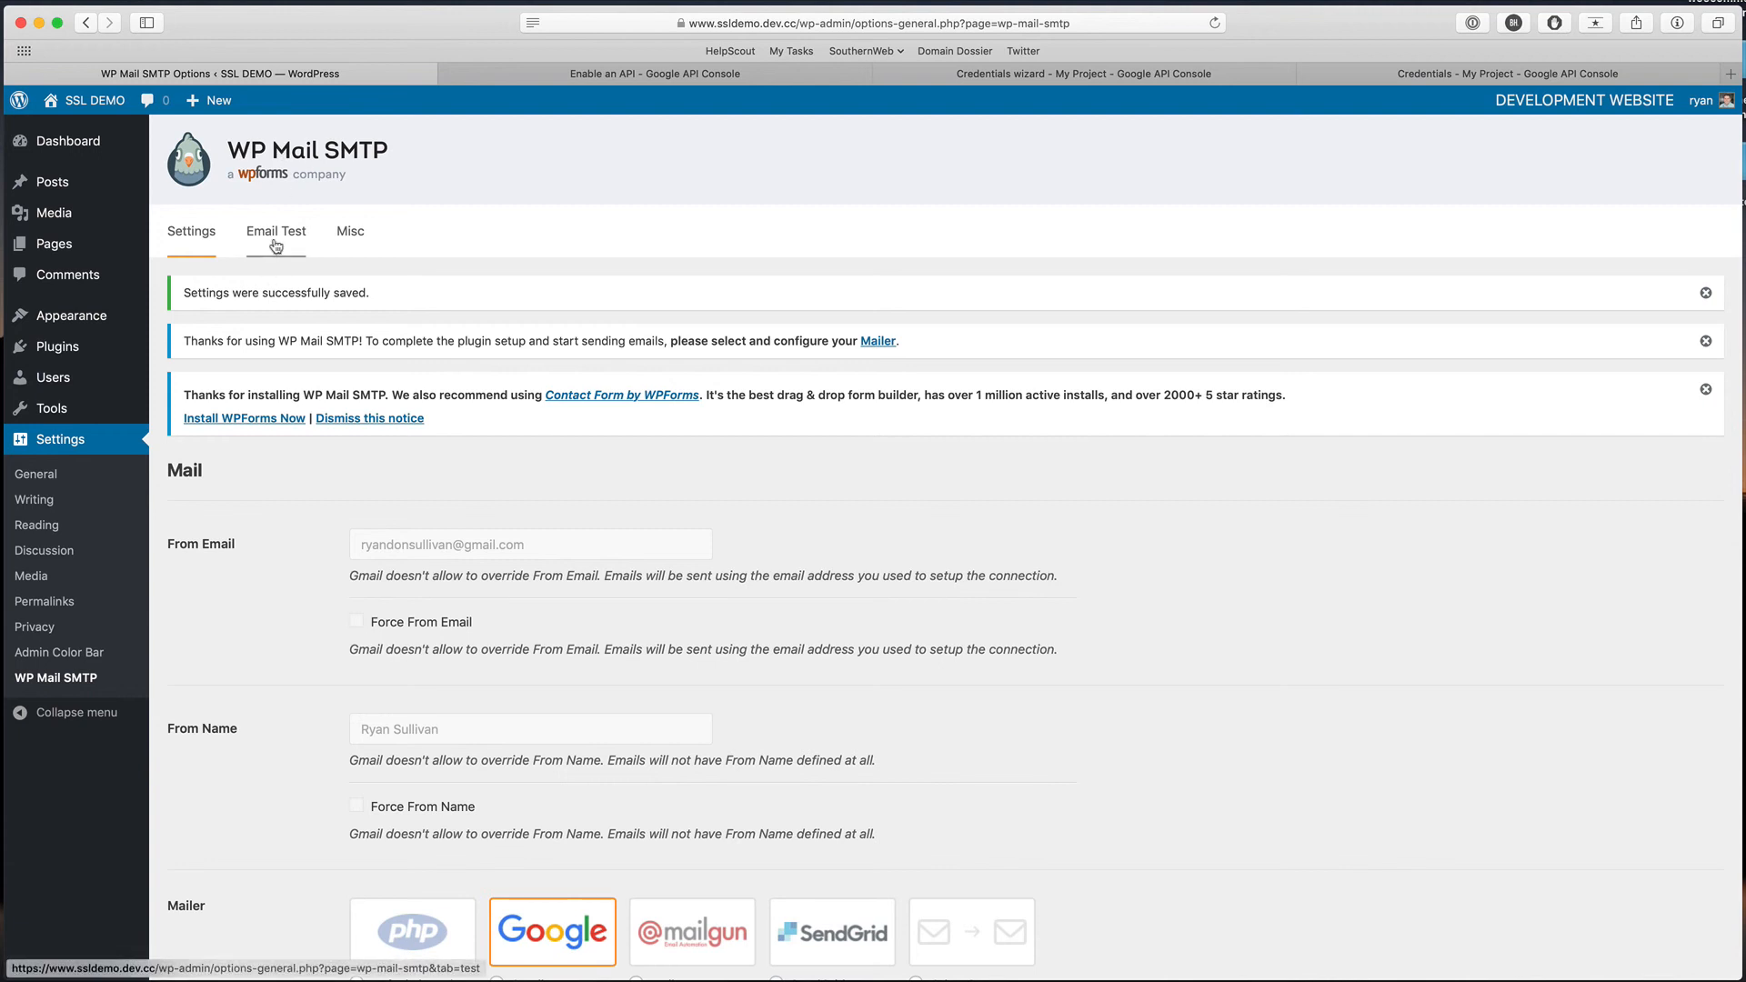